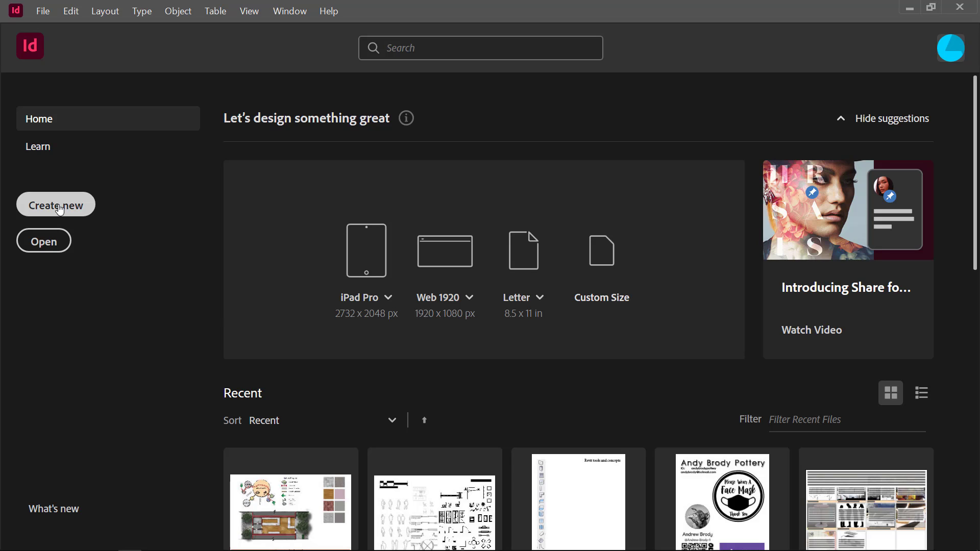
Create a new one-page landscape document in inches, 36 in wide by 24 in high, with facing pages off
click(60, 209)
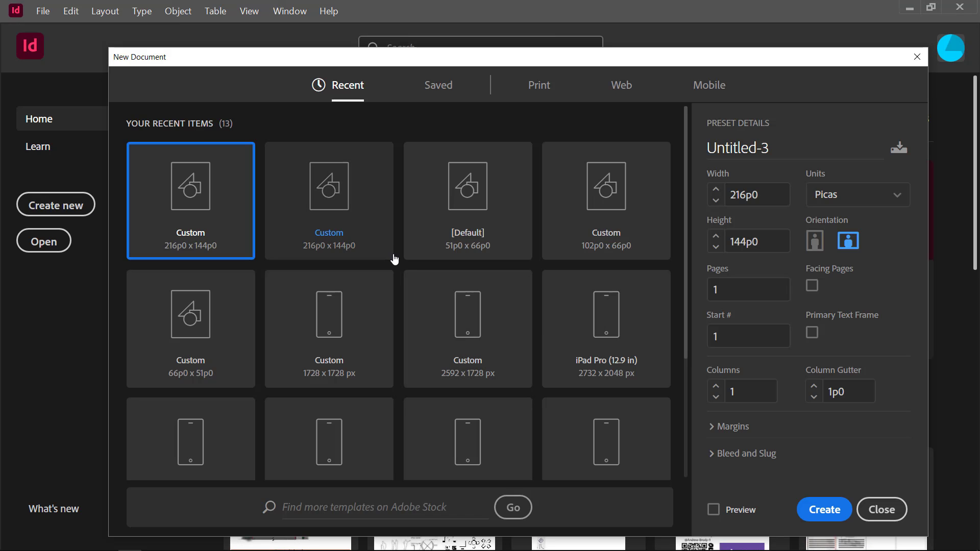
click(888, 200)
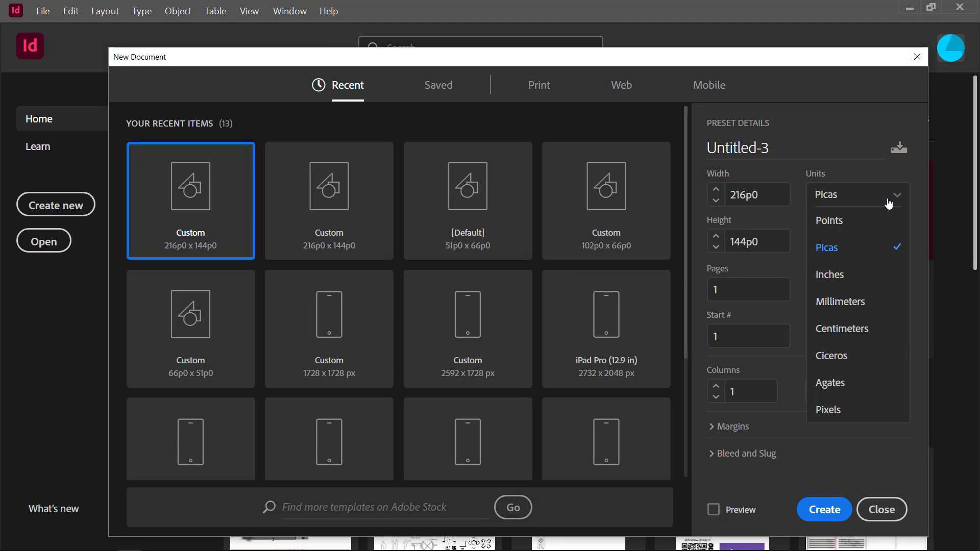
click(837, 276)
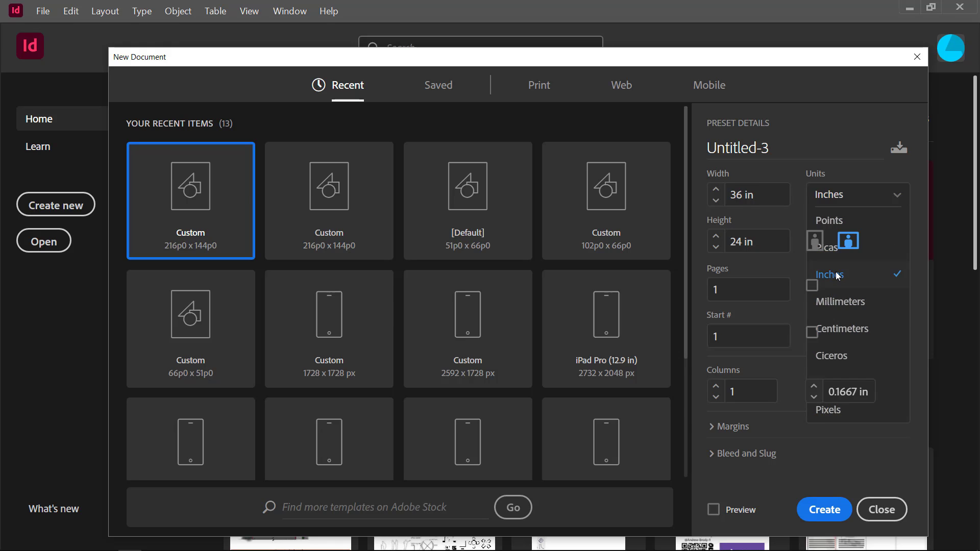
triple_click(774, 189)
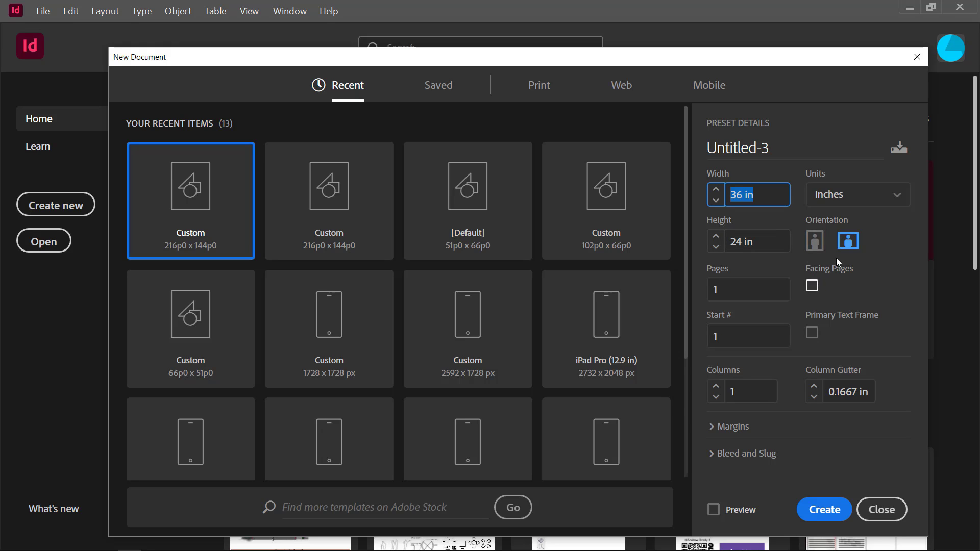
click(812, 288)
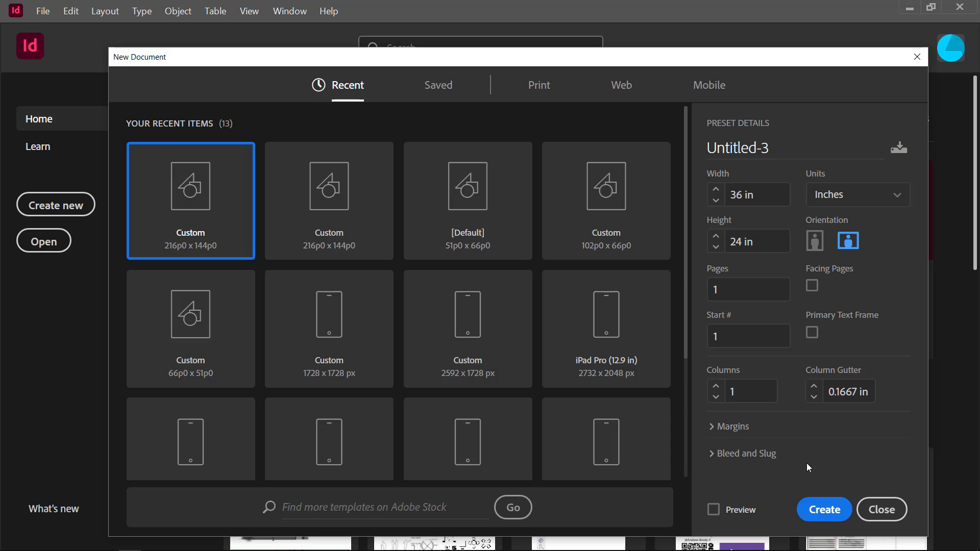
click(818, 509)
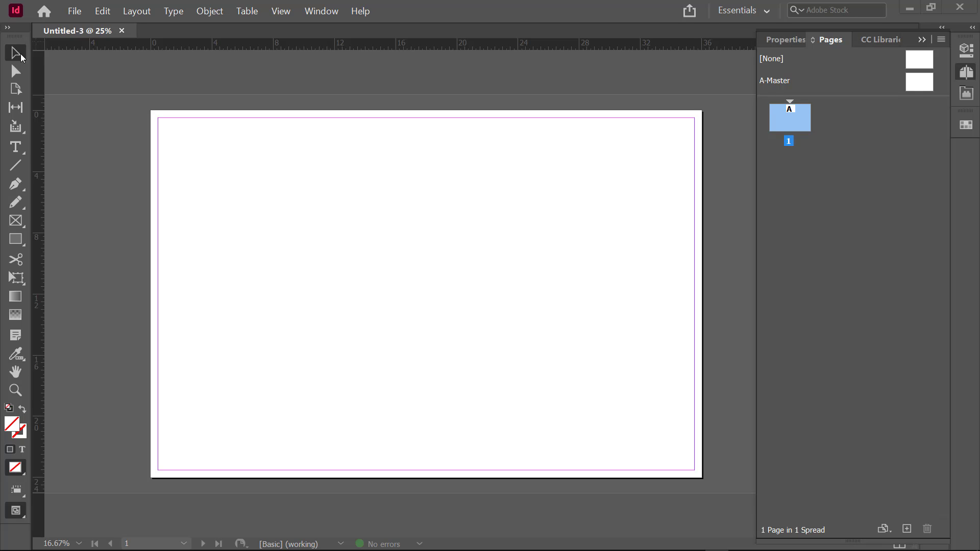
Activate the Pen tool and select the Essentials workspace
click(23, 152)
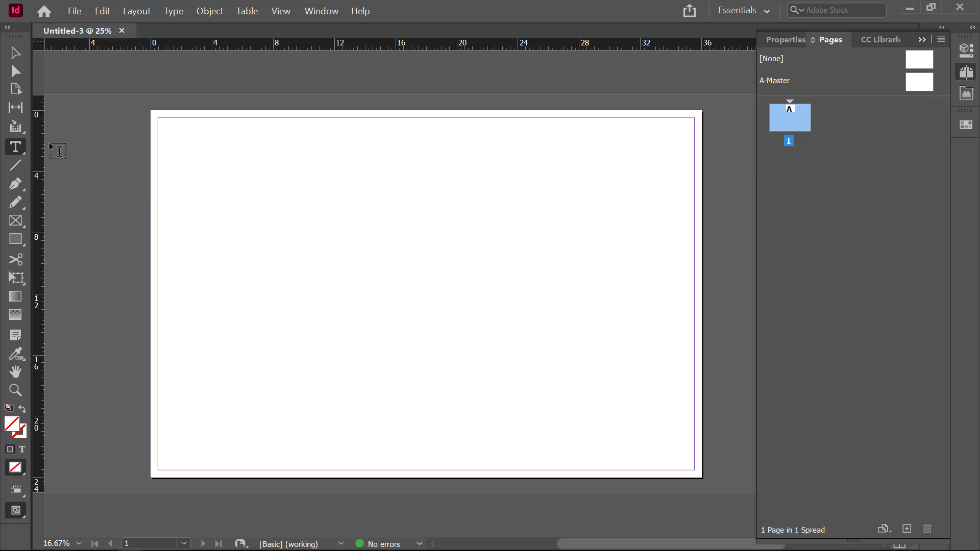
click(19, 192)
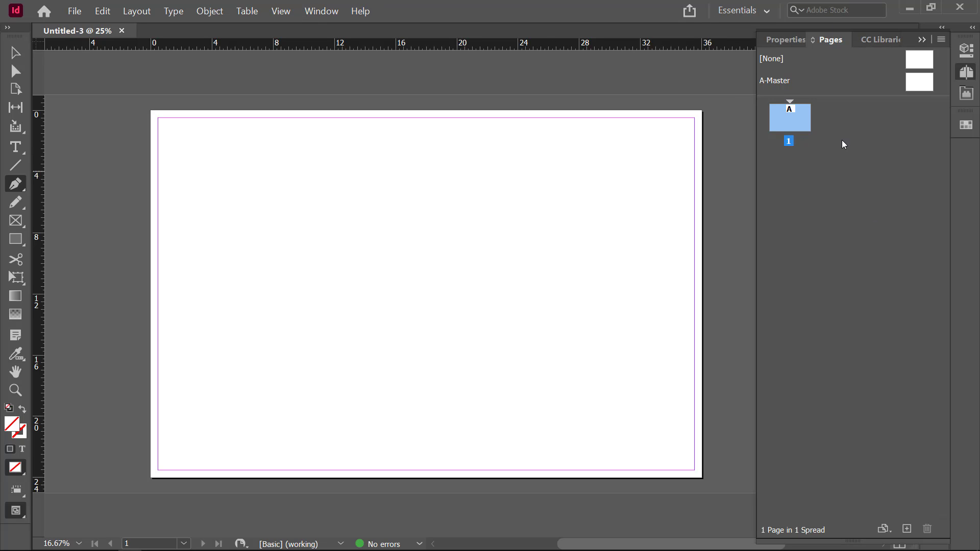
click(770, 12)
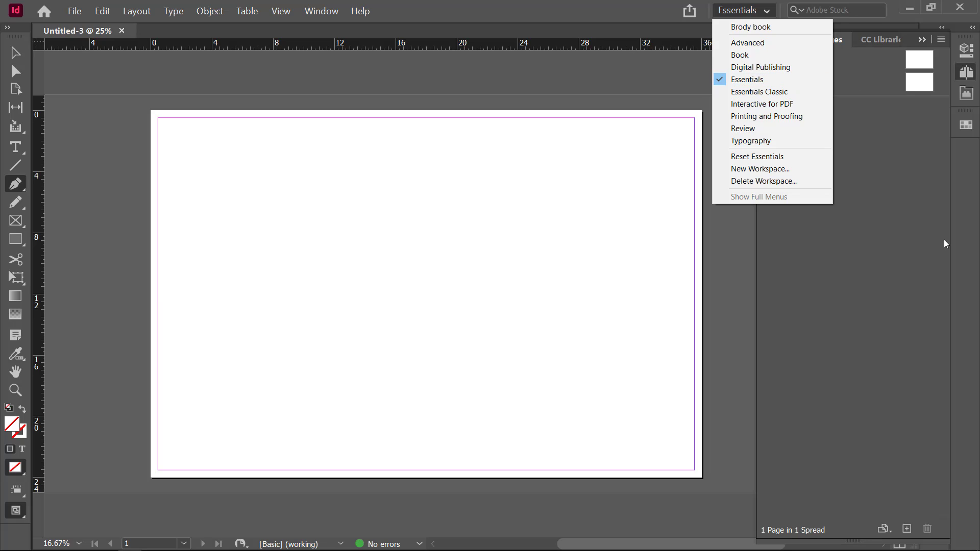
click(776, 84)
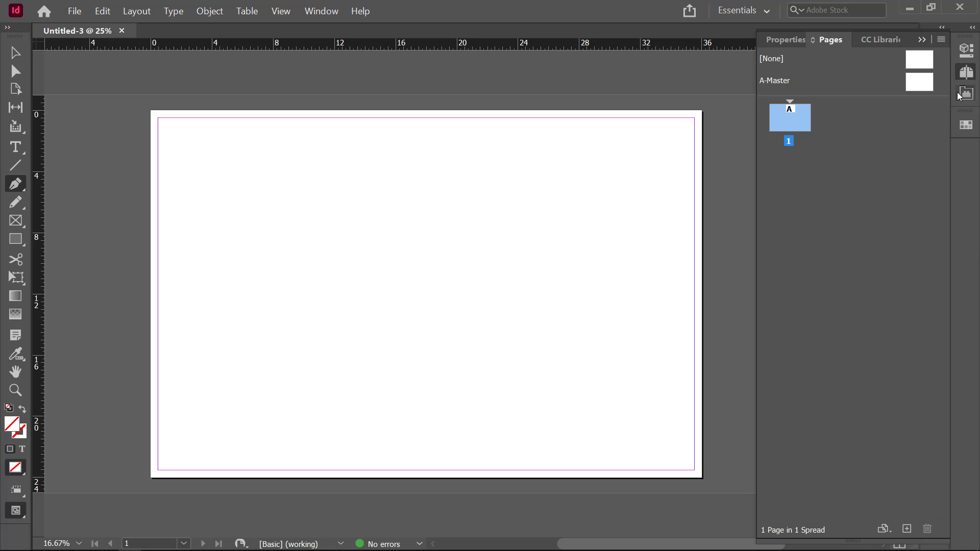
click(965, 72)
click(965, 72)
click(965, 51)
click(965, 71)
click(322, 11)
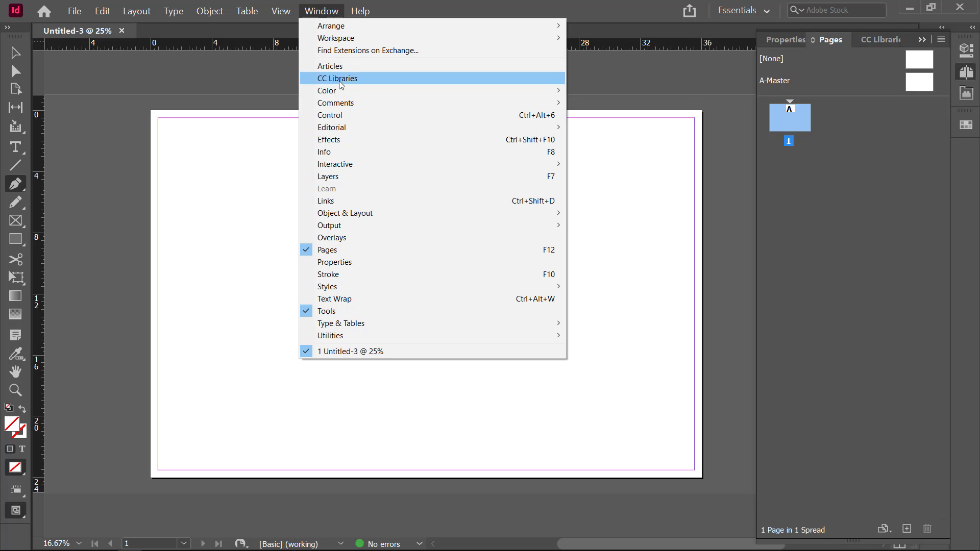
mouse_move(343, 93)
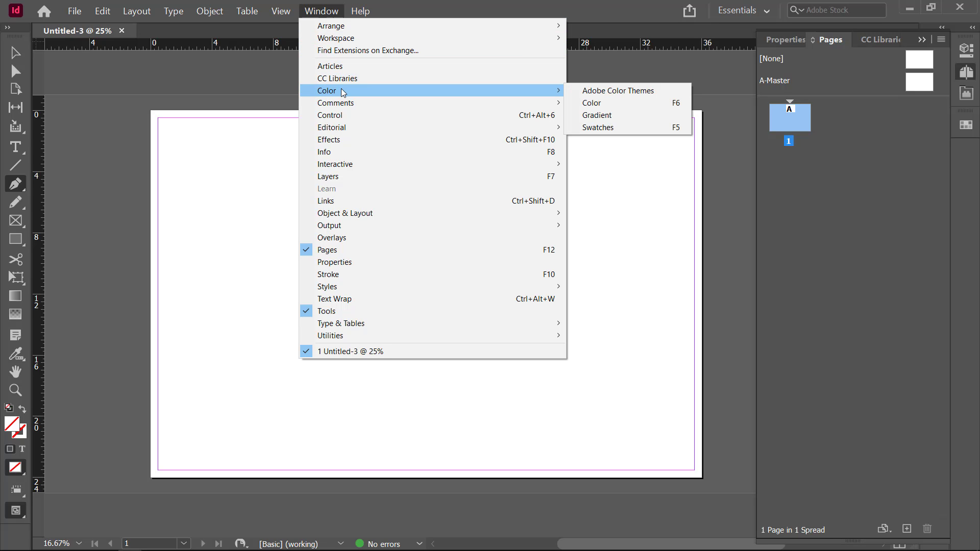
mouse_move(375, 225)
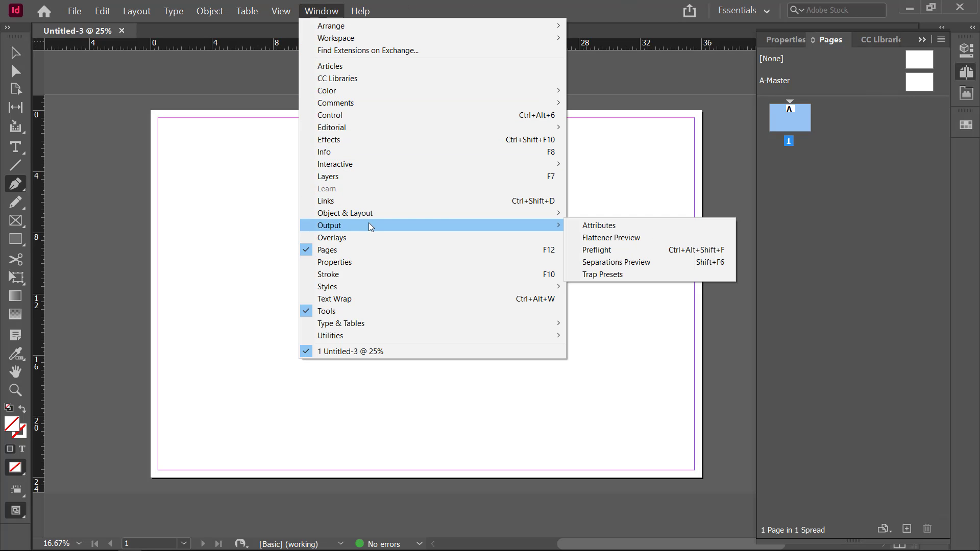
click(966, 191)
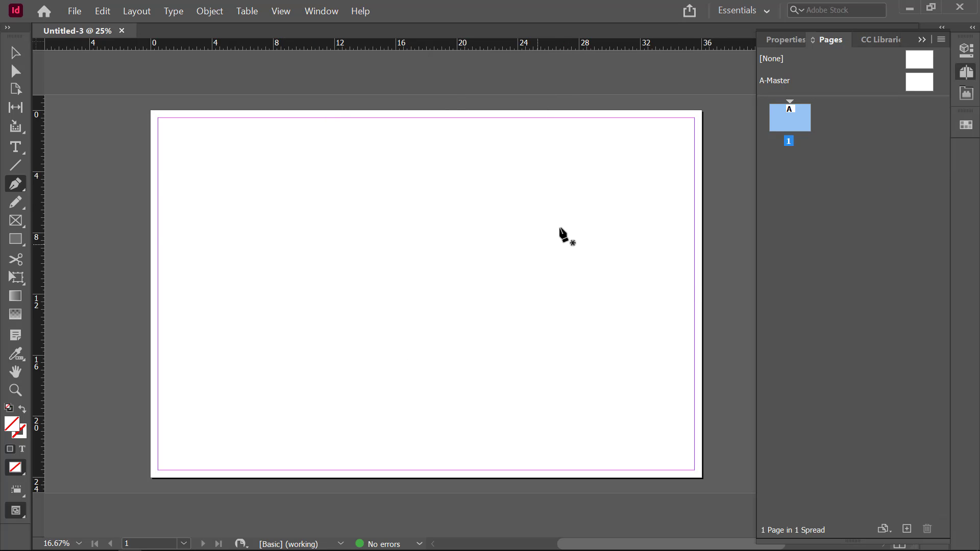
Start placing a file from the ARC103 Final boards folder and show its contents as extra large icons
click(74, 11)
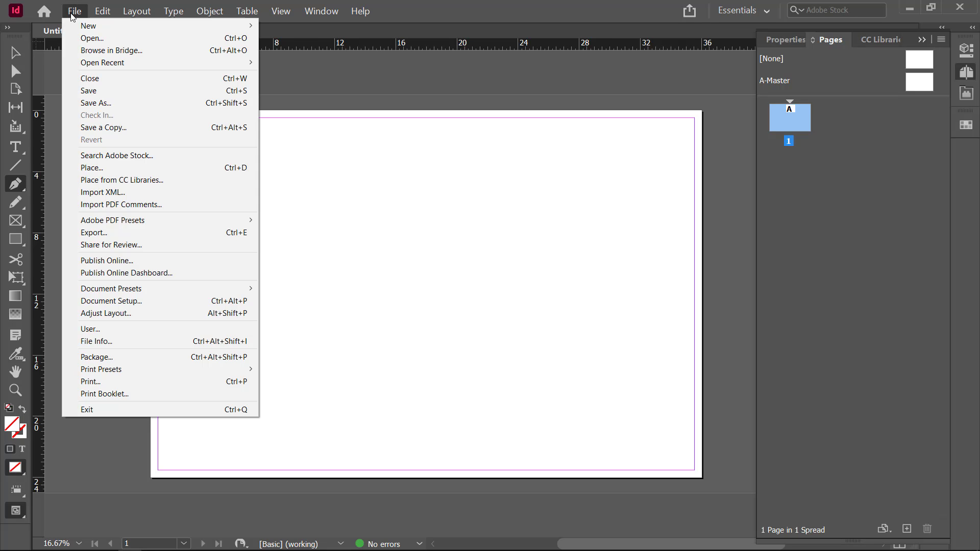
click(129, 170)
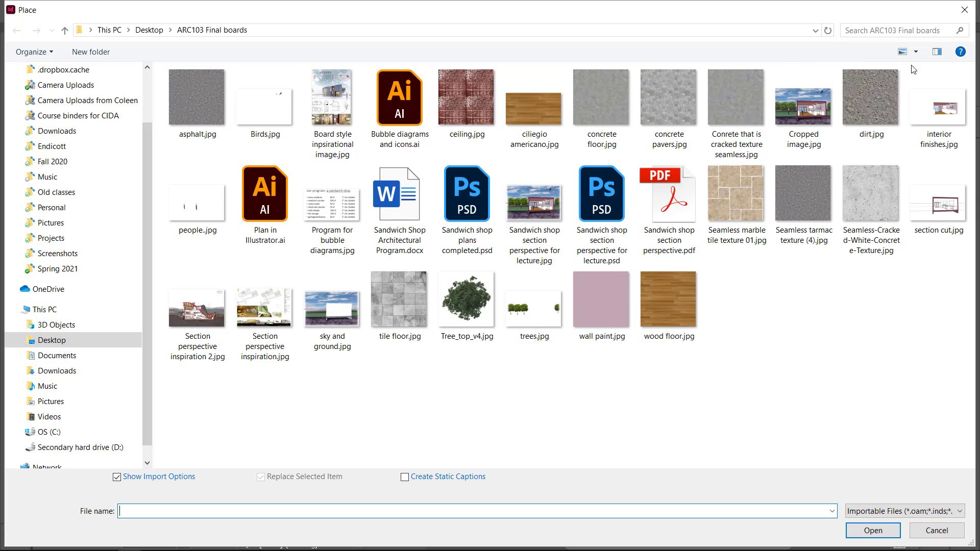
click(917, 53)
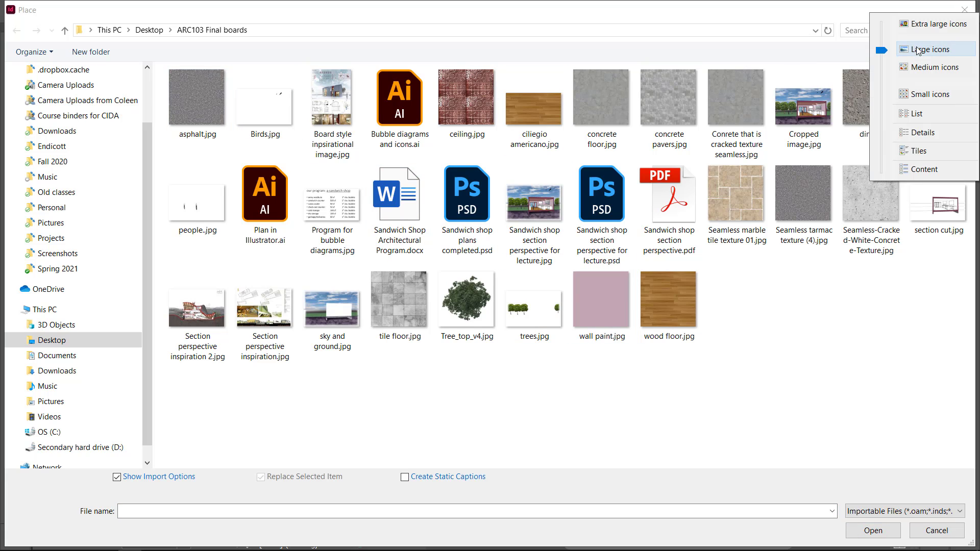
click(919, 29)
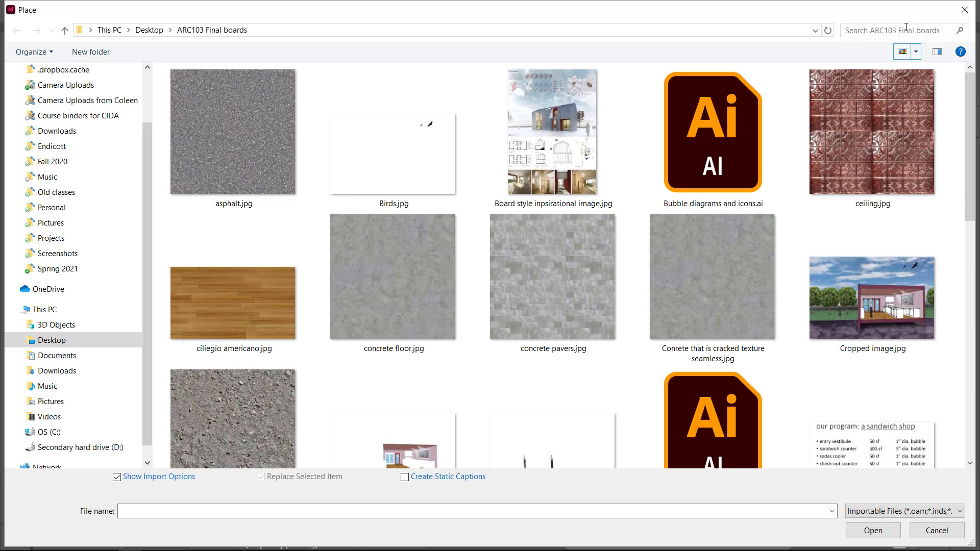
Browse the folder and choose Bubble diagrams and icons.ai to place with import options shown
drag(972, 189, 977, 296)
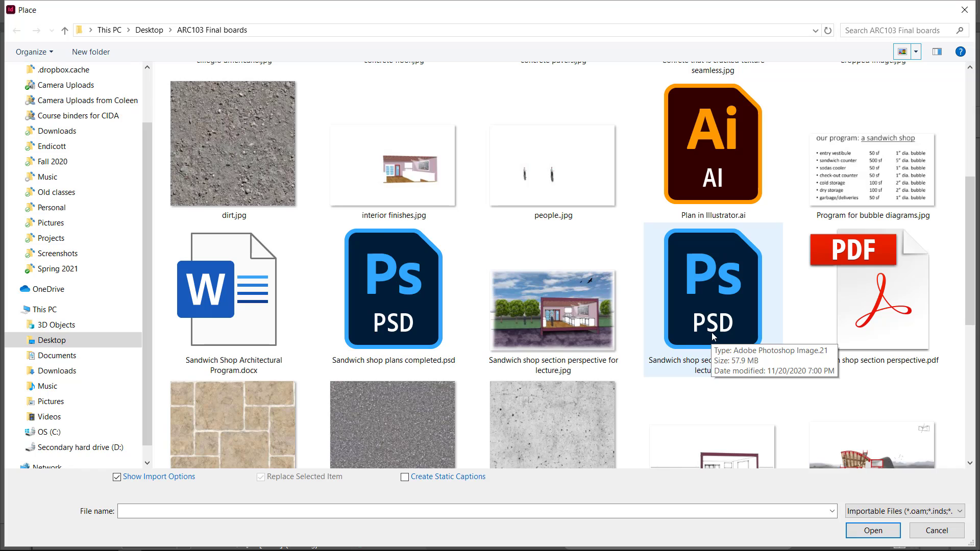
scroll(706, 289, down, 1)
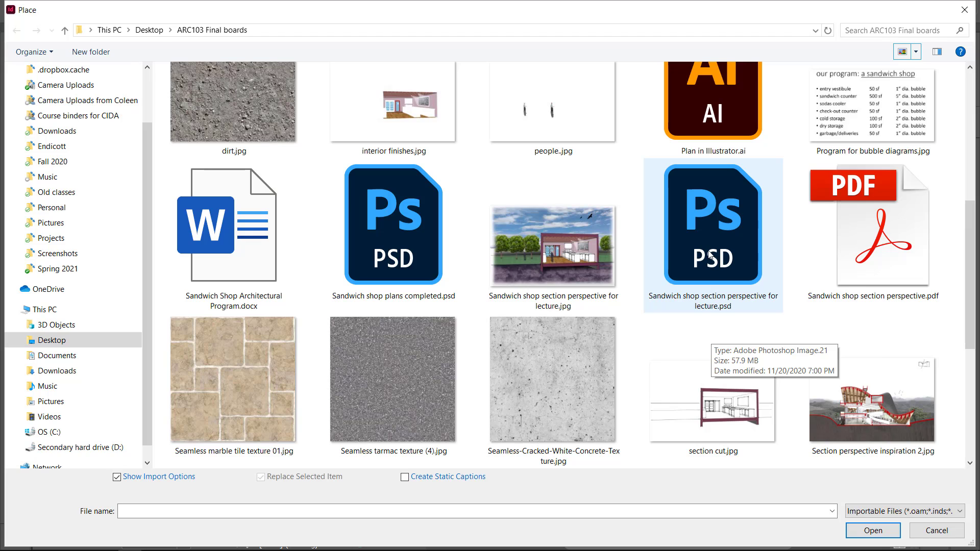
click(263, 263)
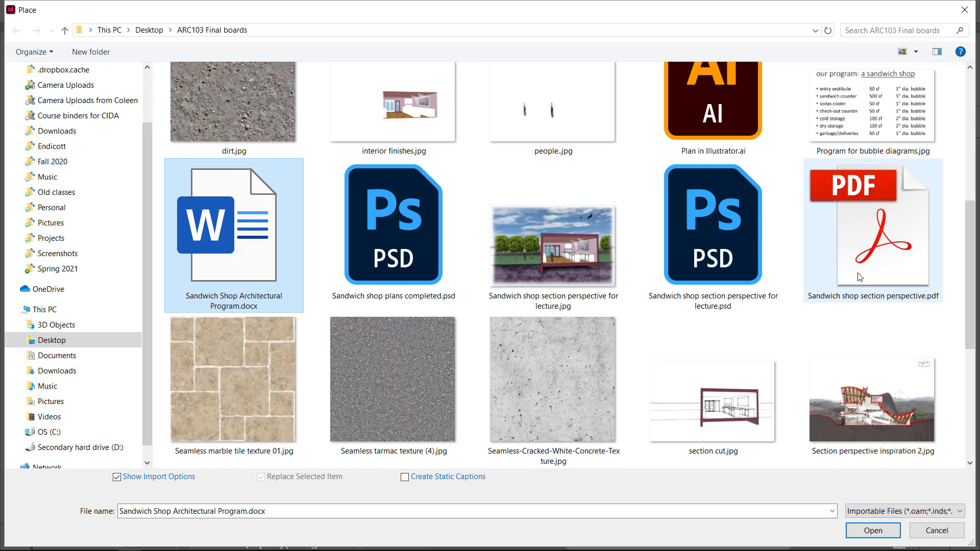
scroll(867, 275, up, 2)
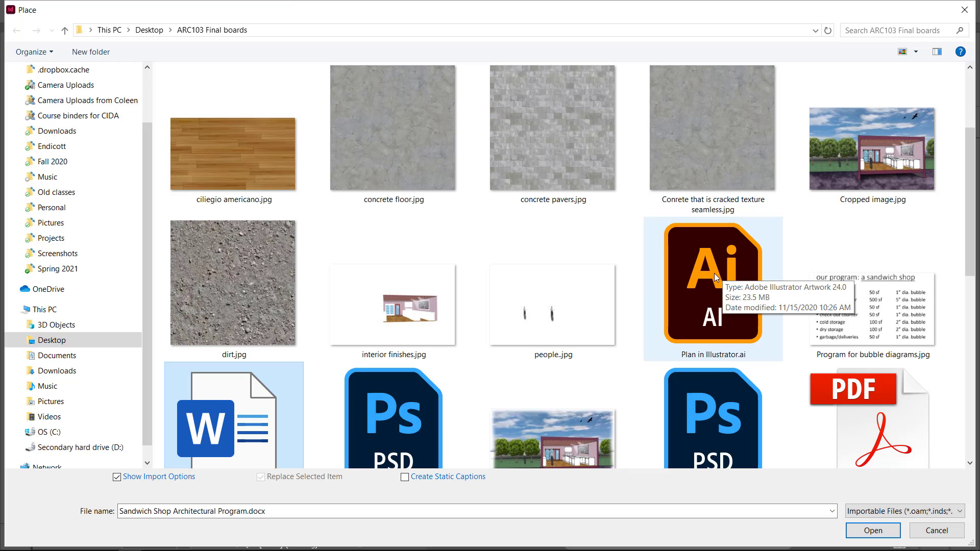
scroll(715, 276, down, 10)
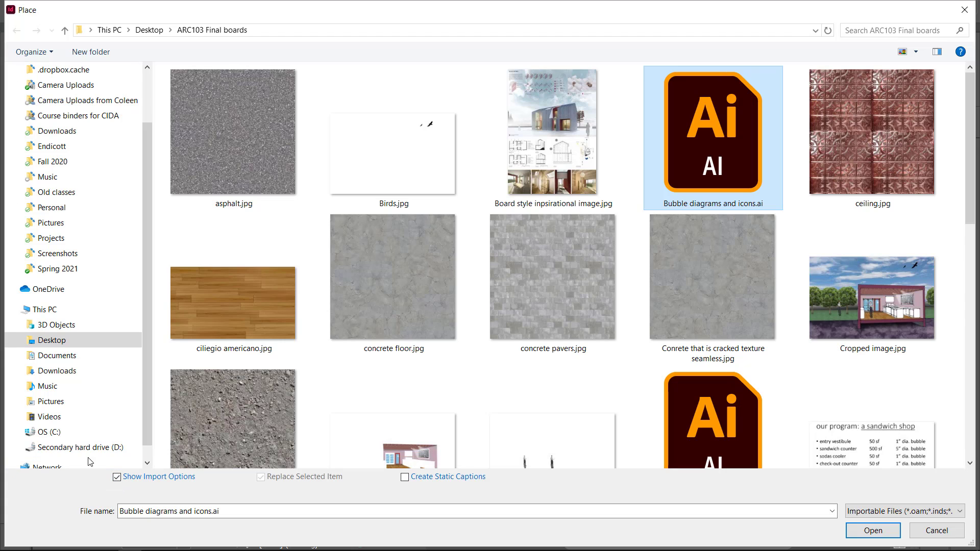
click(858, 531)
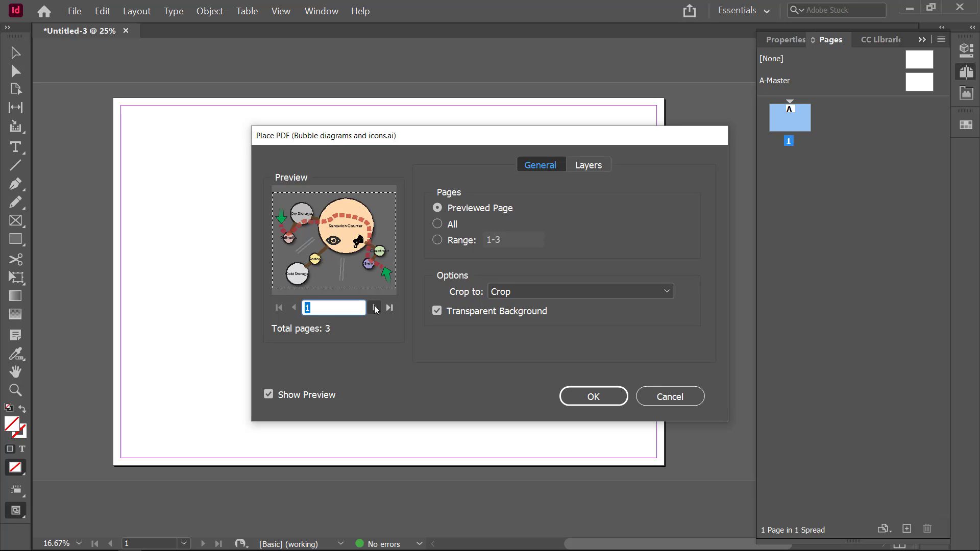
Preview the Illustrator file's pages, return to page 1 and load it for placement with the crop set to Media
click(374, 306)
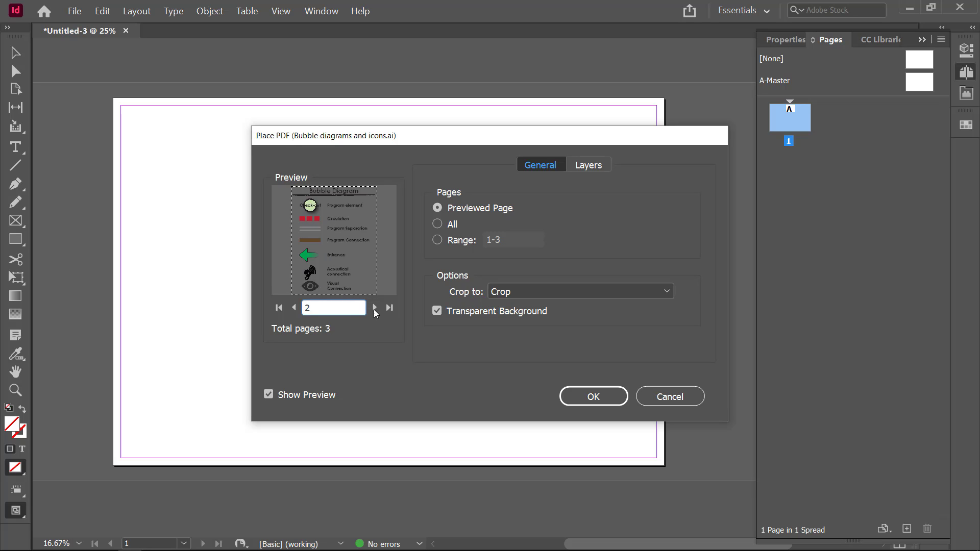
click(375, 306)
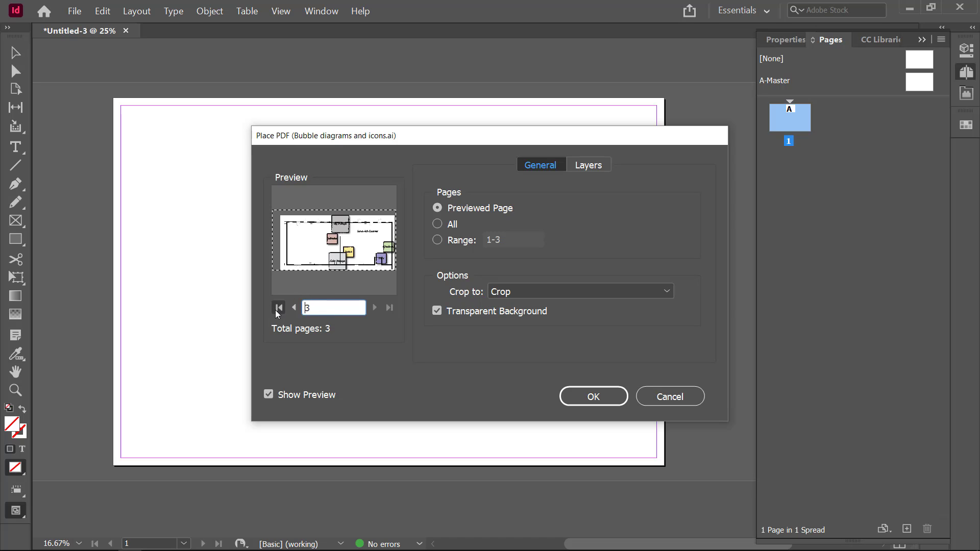
click(295, 307)
click(295, 307)
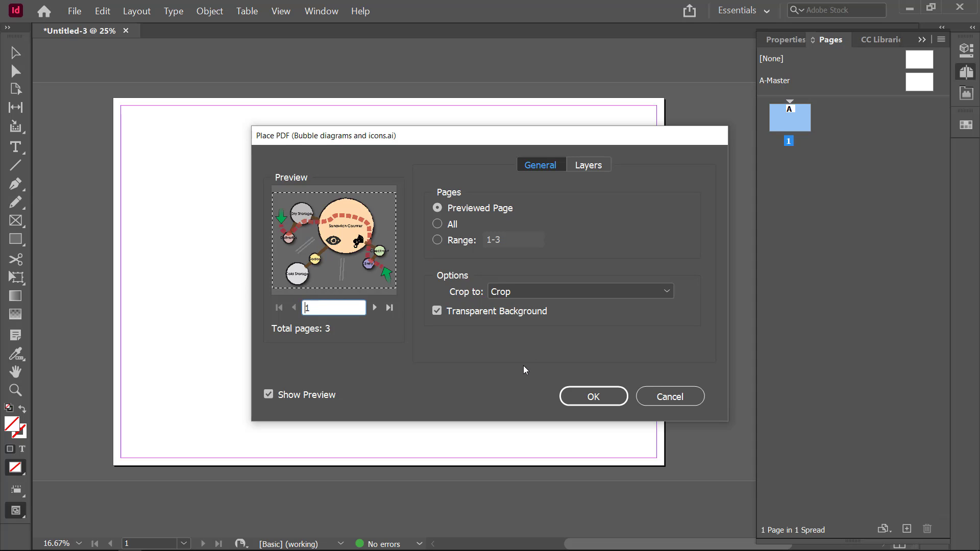
click(600, 289)
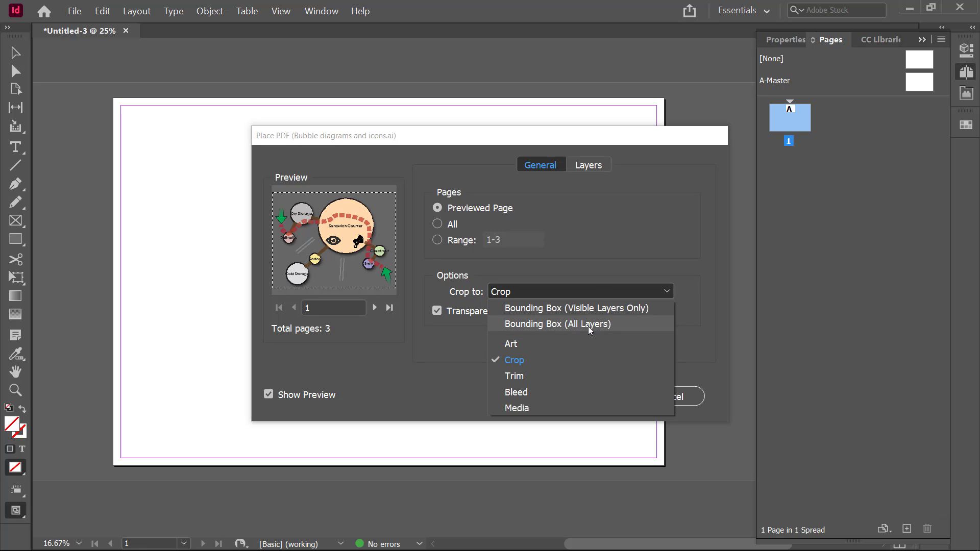
click(588, 325)
click(599, 290)
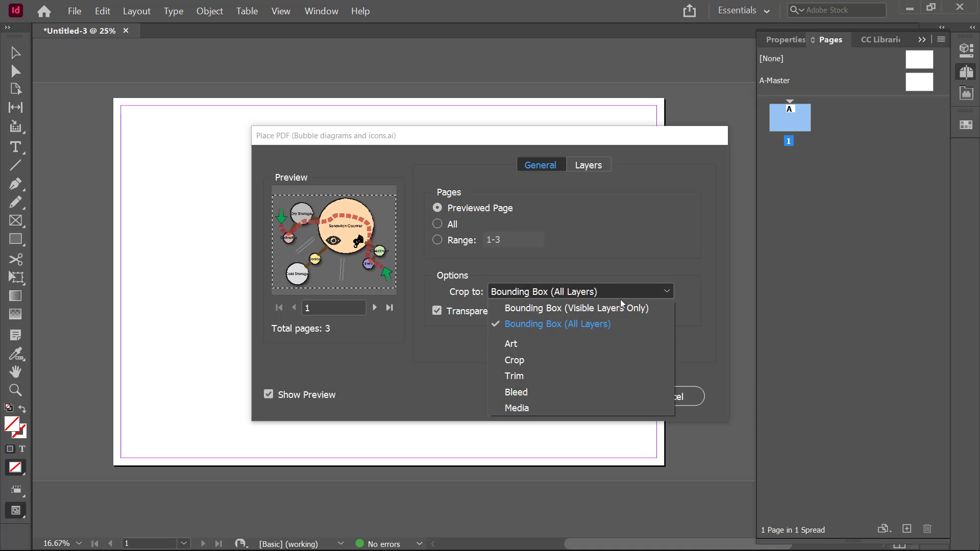
click(608, 348)
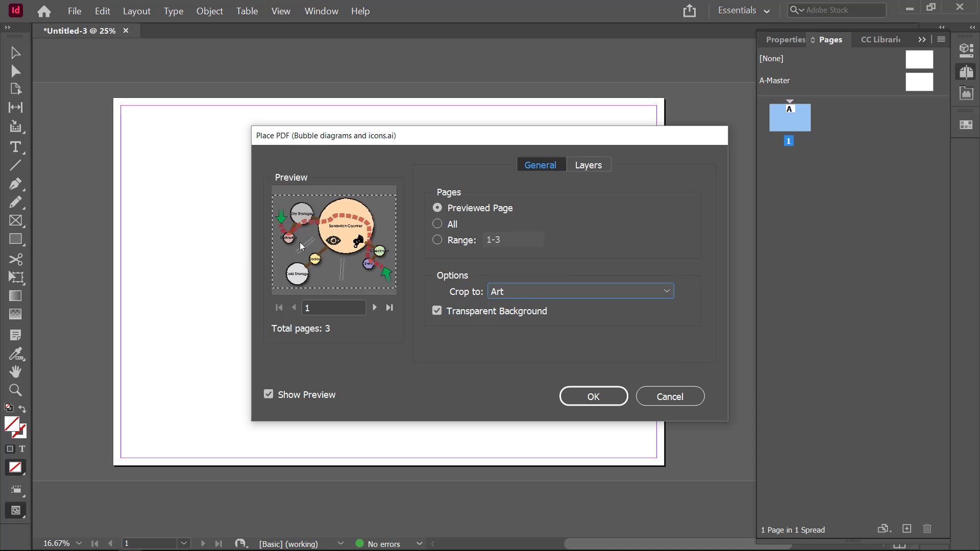
click(586, 292)
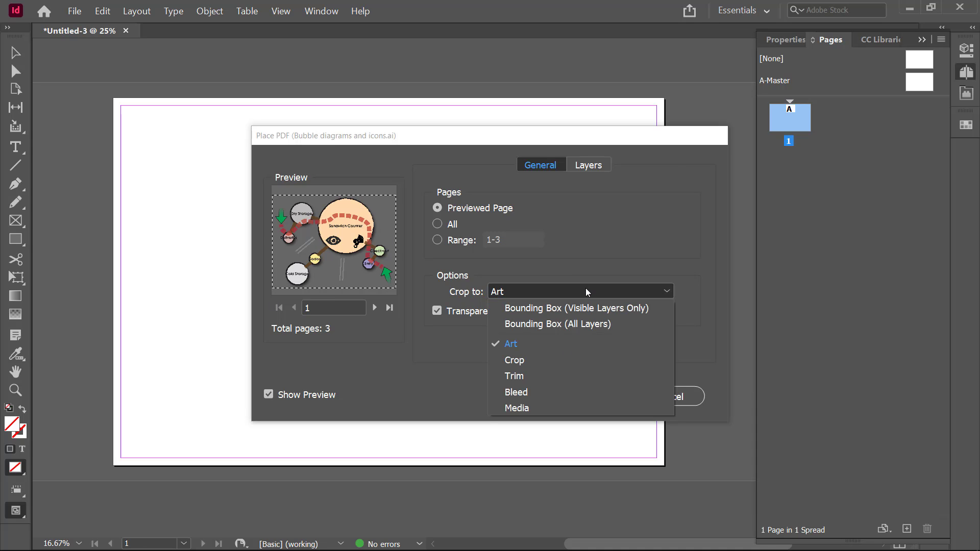
click(534, 406)
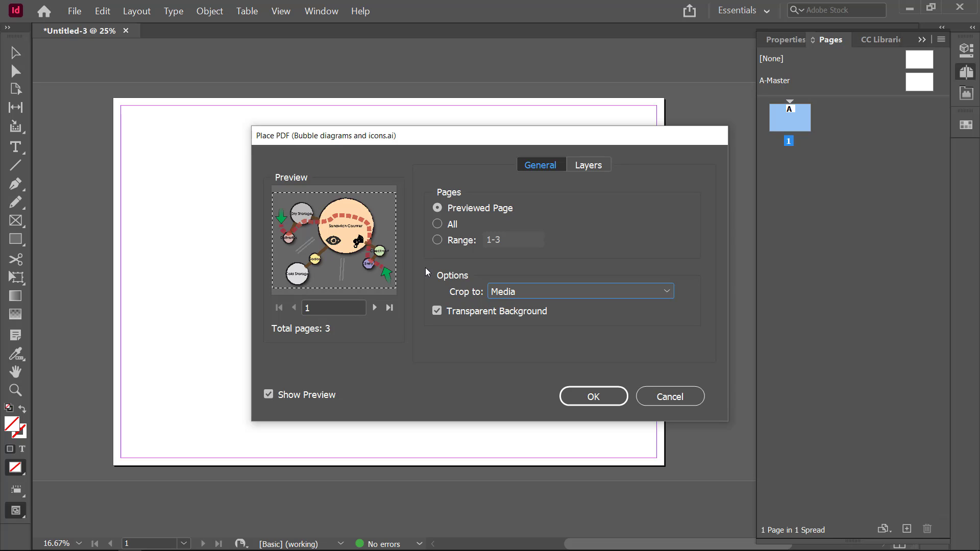
click(591, 396)
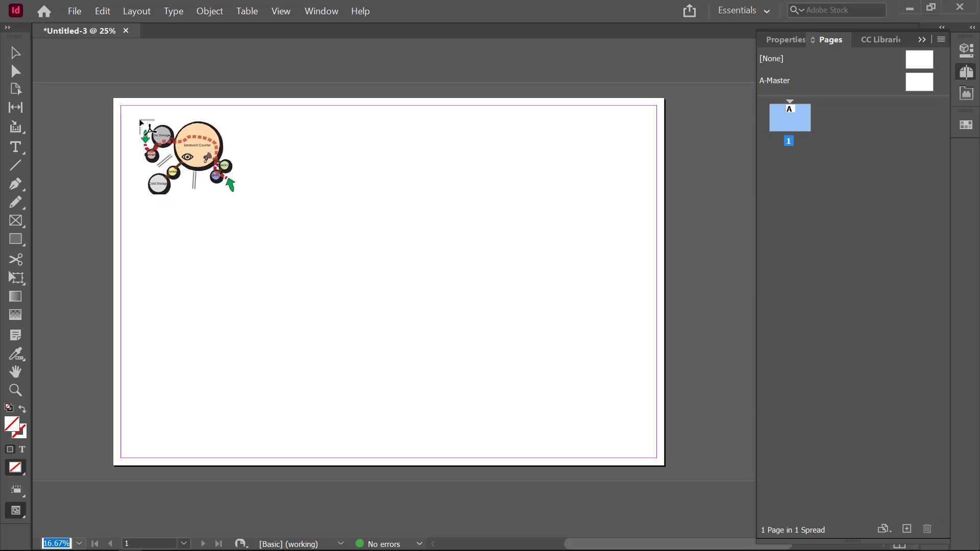
Try placing the bubble diagram scaled down near the page's upper-left margin corner, and remove it
drag(139, 119, 204, 174)
key(p)
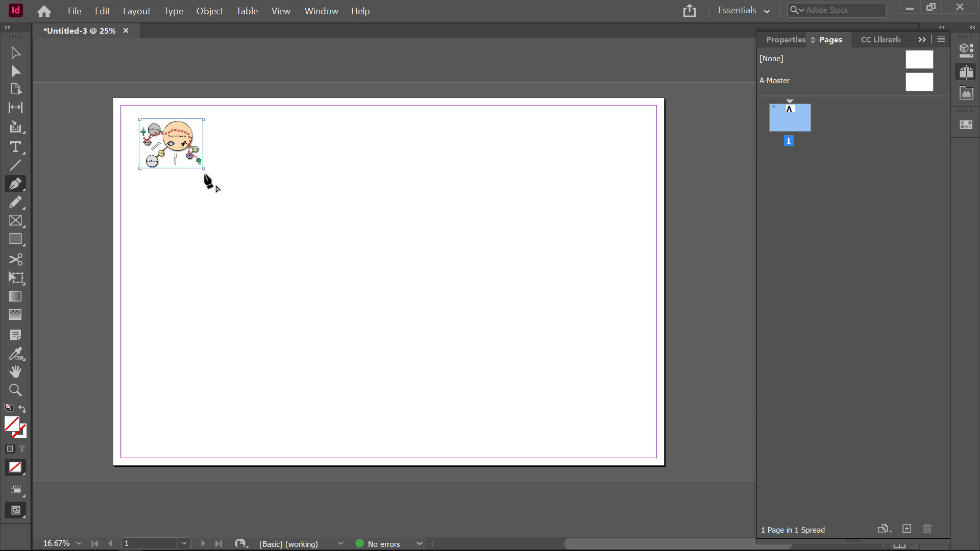
key(Delete)
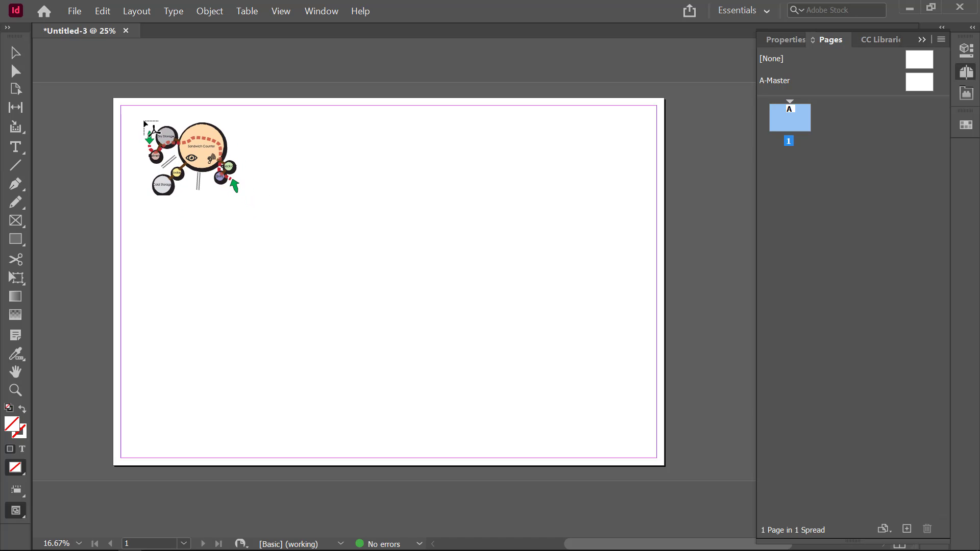
Place the bubble diagram near the page's upper-left margin corner with its legend to the right, and leave both deselected
drag(145, 123, 313, 251)
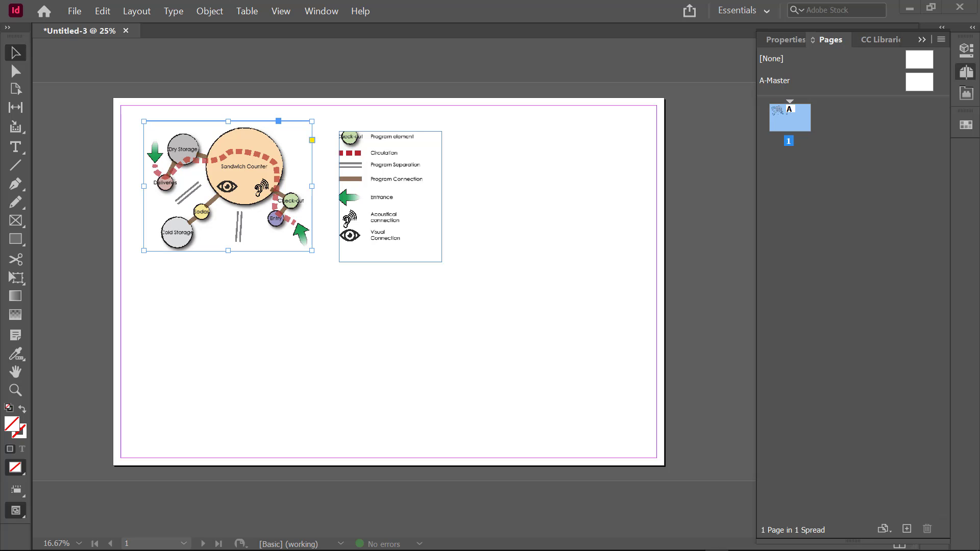
click(192, 275)
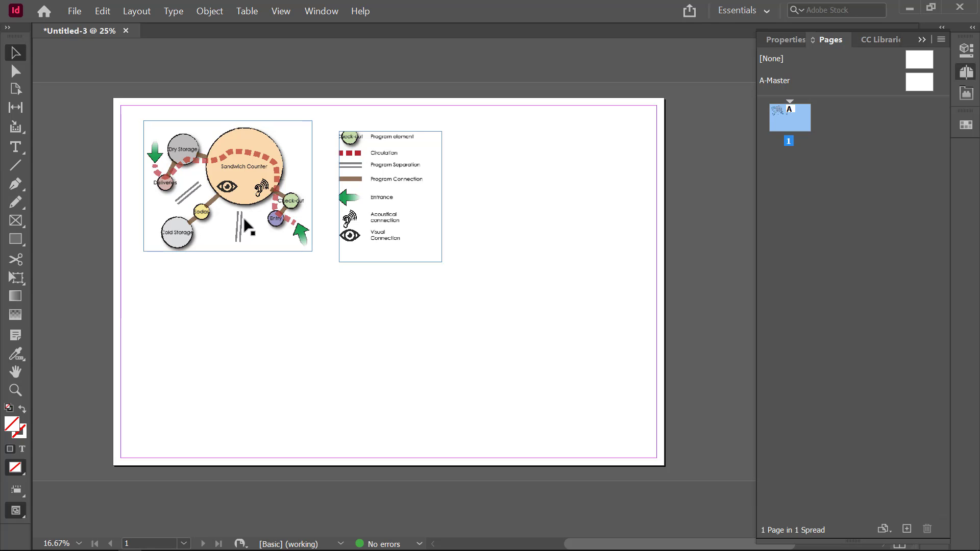
Zoom and pan around the placed bubble diagram to examine its on-screen image quality
scroll(243, 219, up, 2)
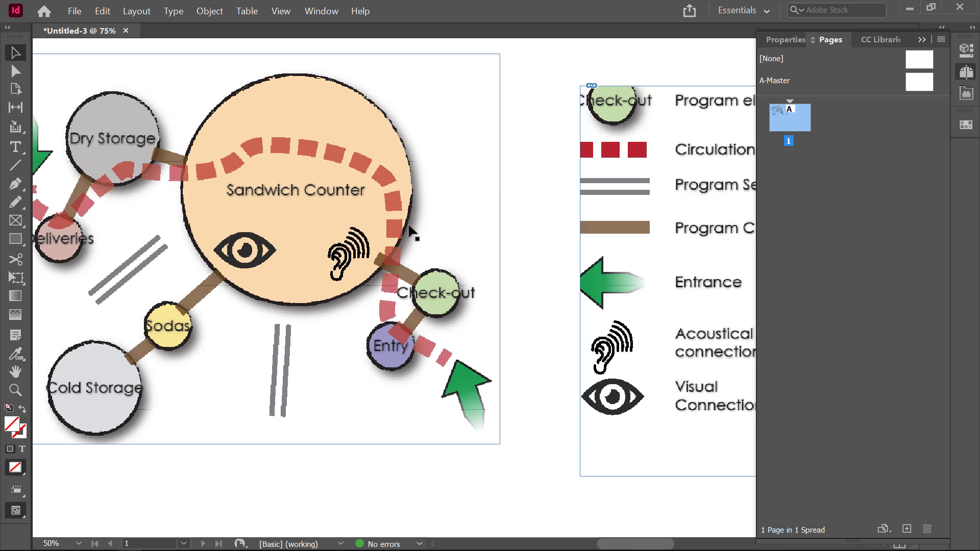
scroll(408, 224, up, 1)
scroll(408, 224, down, 1)
scroll(464, 188, up, 1)
scroll(463, 188, down, 1)
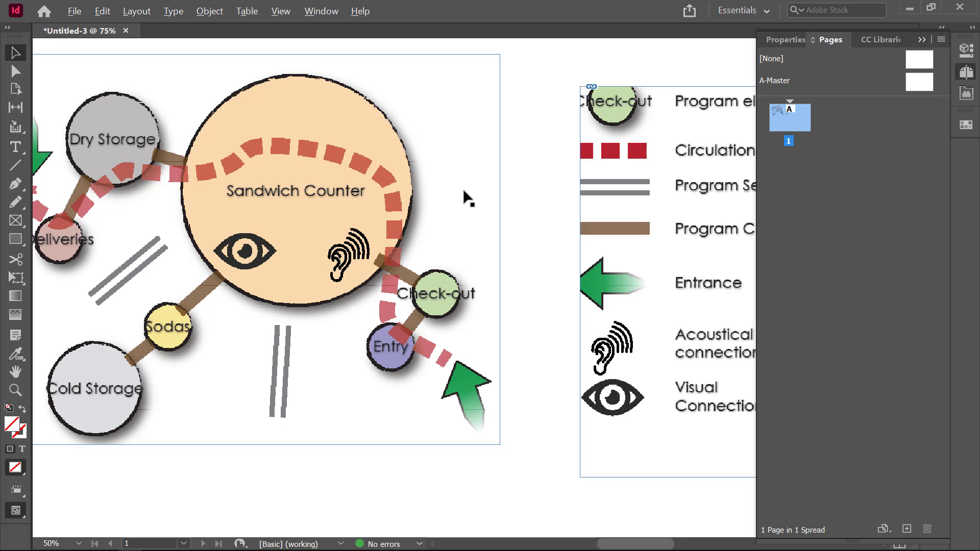
key(alt)
scroll(464, 191, up, 2)
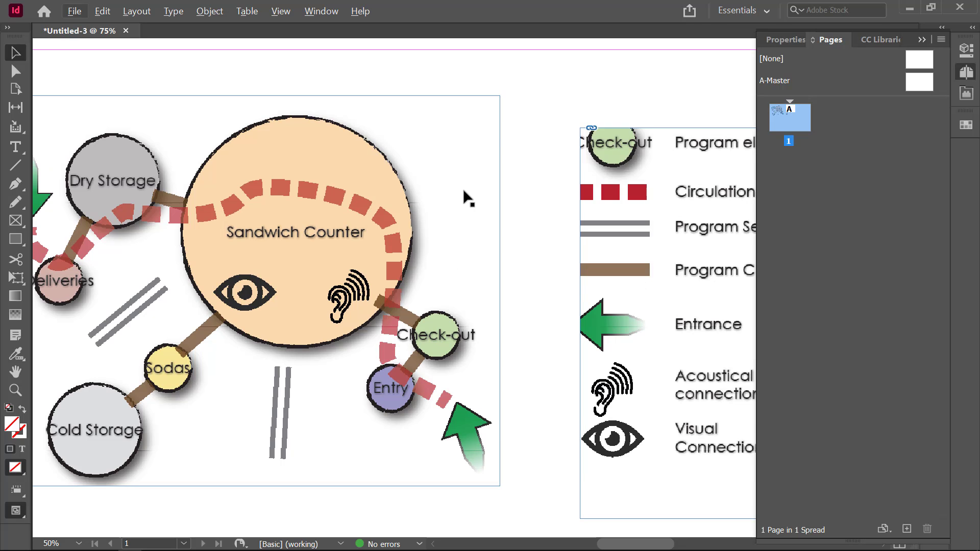
scroll(464, 191, down, 2)
scroll(464, 191, up, 2)
scroll(464, 188, down, 1)
drag(466, 212, 630, 217)
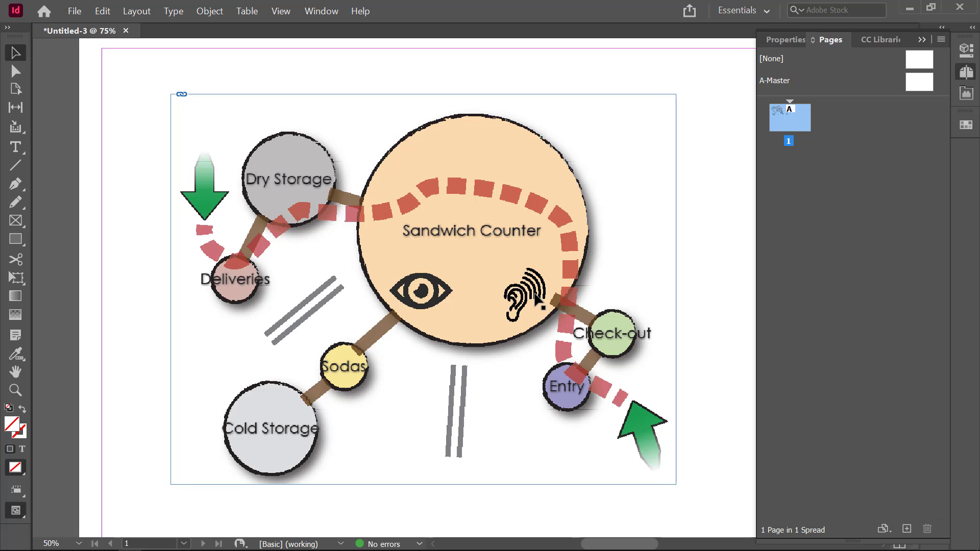
scroll(537, 297, up, 3)
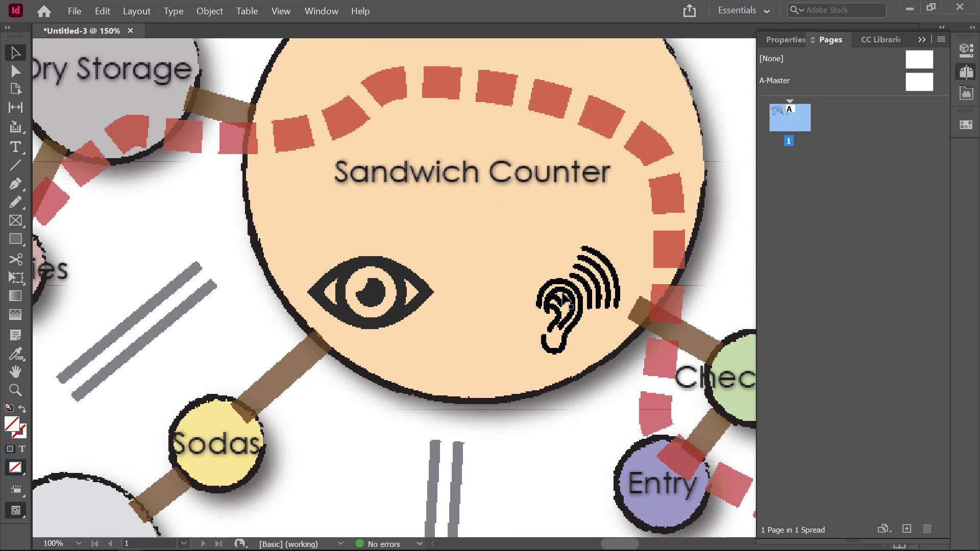
scroll(556, 296, down, 2)
scroll(558, 299, down, 1)
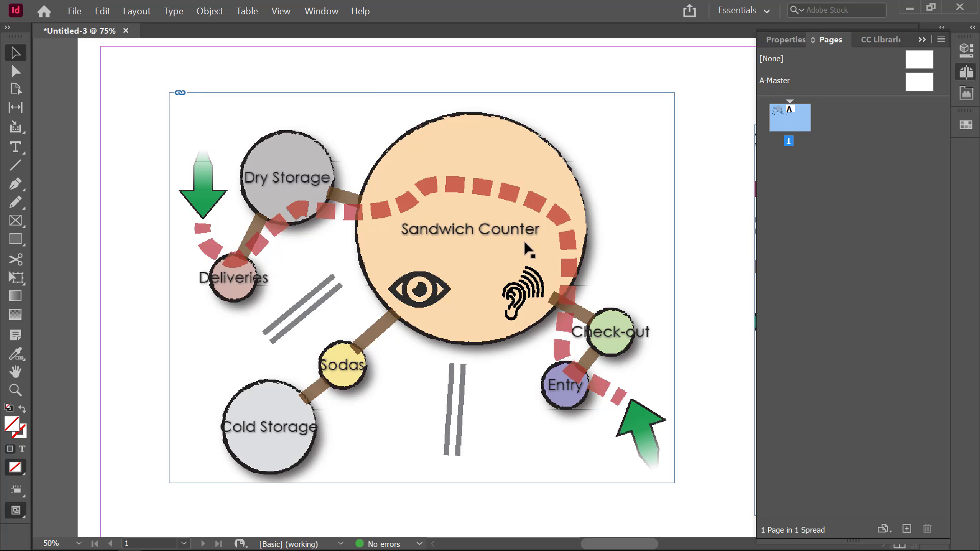
Set the display performance to High Quality Display and shift the bubble diagram slightly up and to the left
click(320, 13)
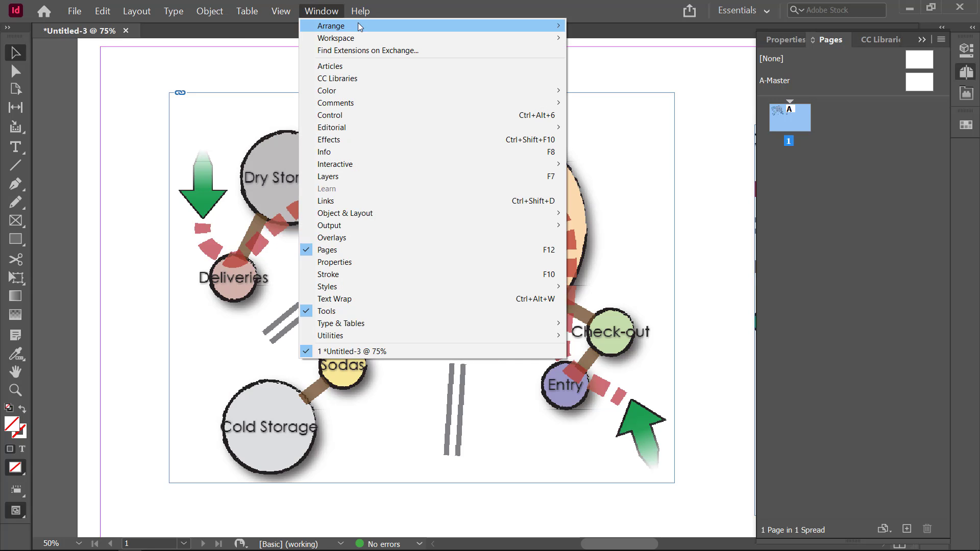
mouse_move(278, 11)
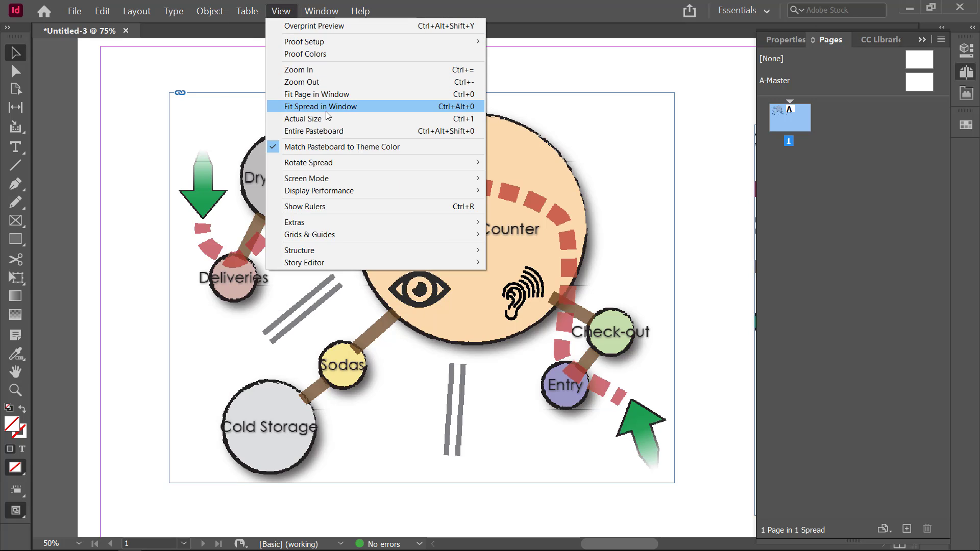
mouse_move(340, 194)
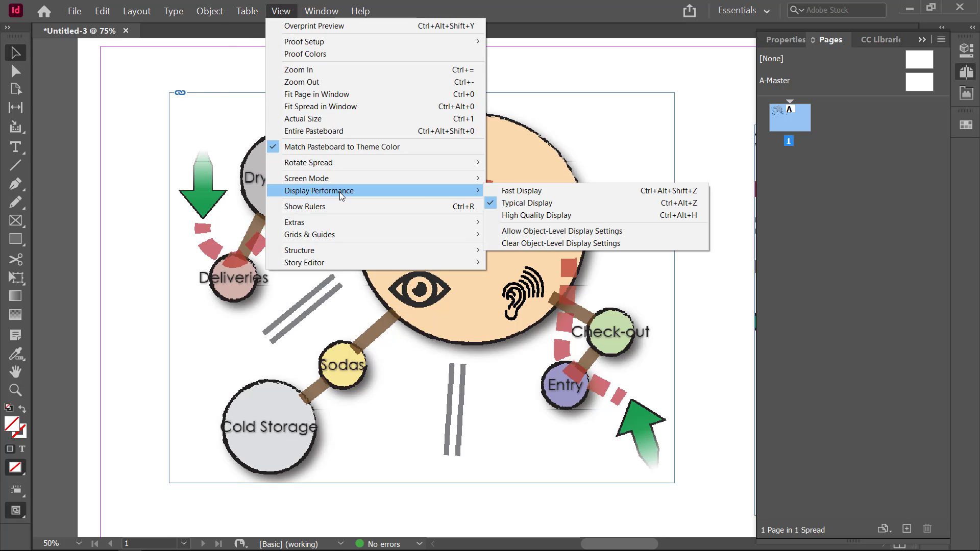
click(513, 217)
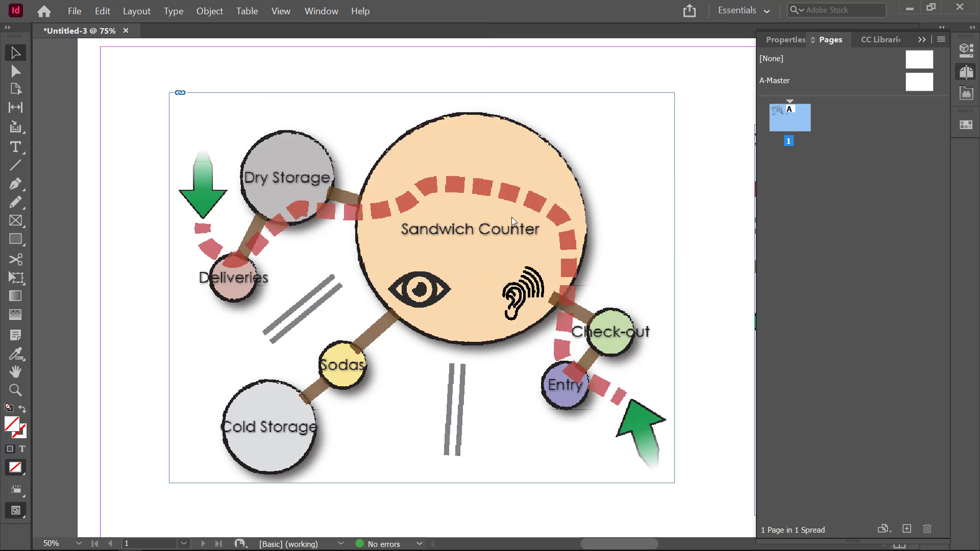
click(464, 244)
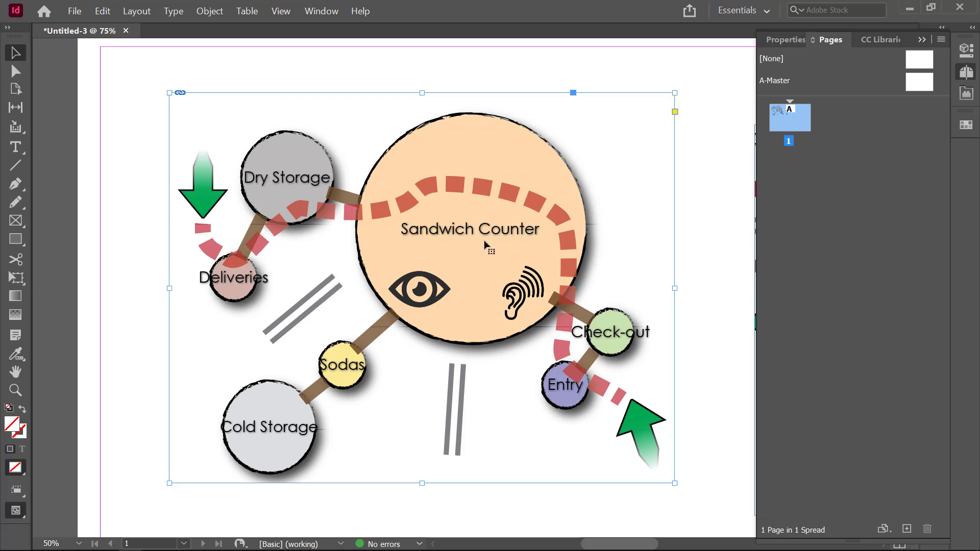
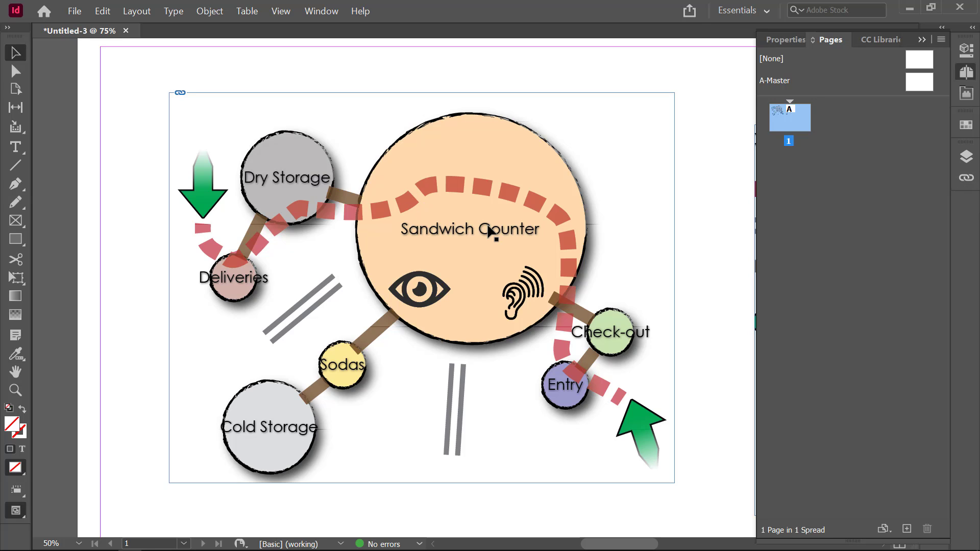
mouse_move(471, 230)
mouse_down()
mouse_move(475, 220)
mouse_move(461, 228)
mouse_up()
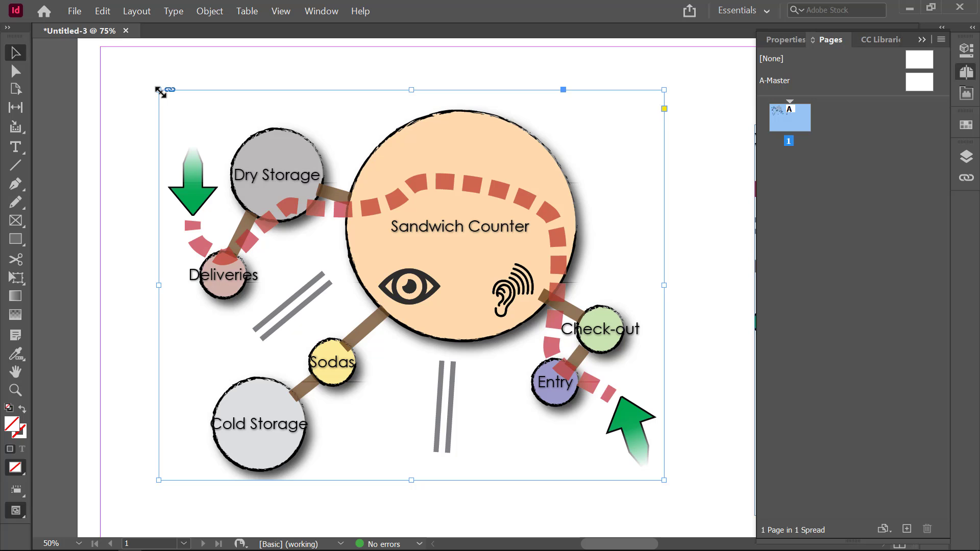
Try cropping and uncropping the bubble diagram by resizing its frame from the upper-left corner and moving the frame around
drag(159, 90, 268, 200)
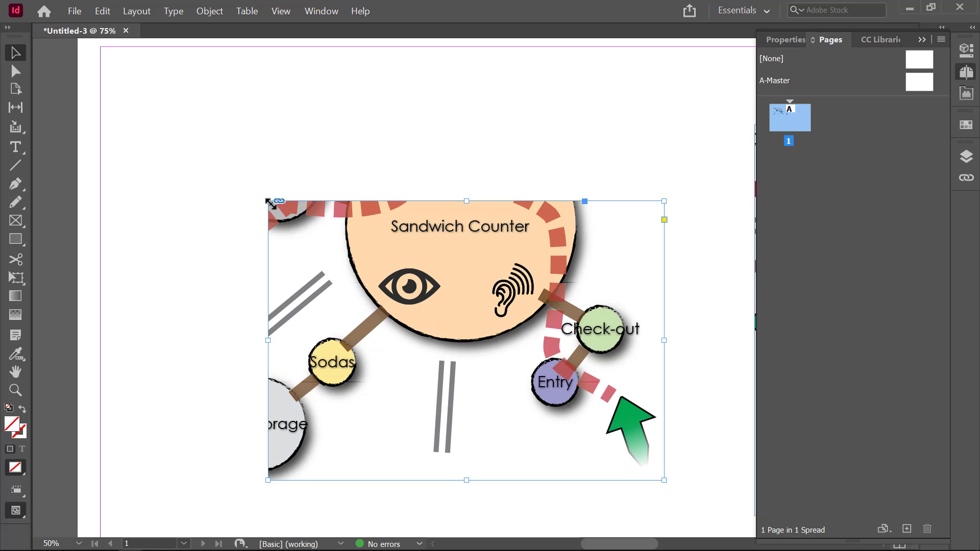
drag(268, 200, 291, 218)
drag(402, 267, 365, 227)
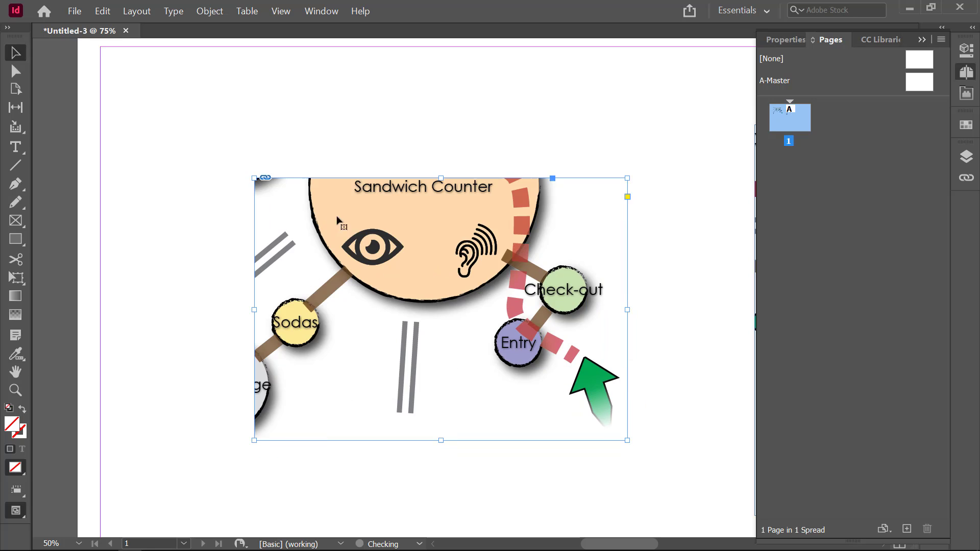
drag(252, 182, 148, 88)
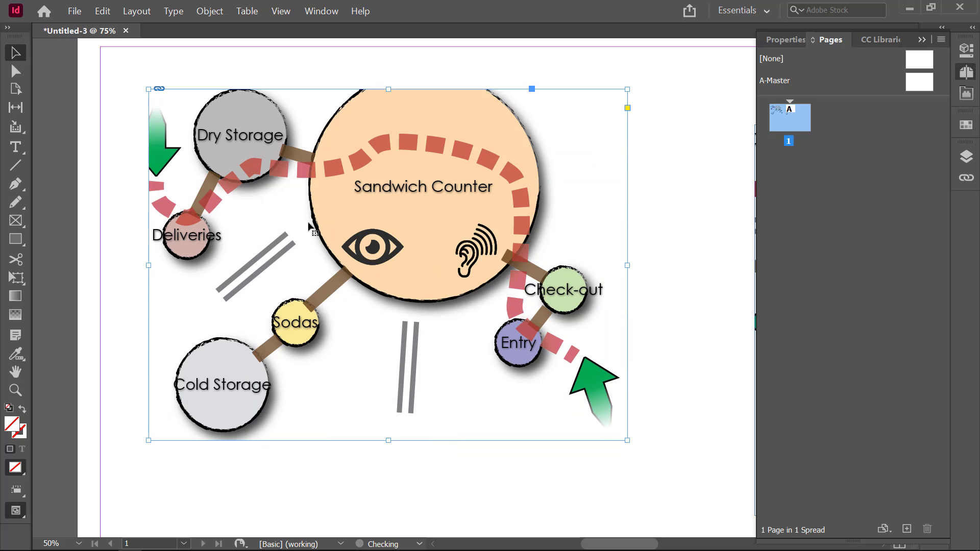
drag(368, 202, 452, 270)
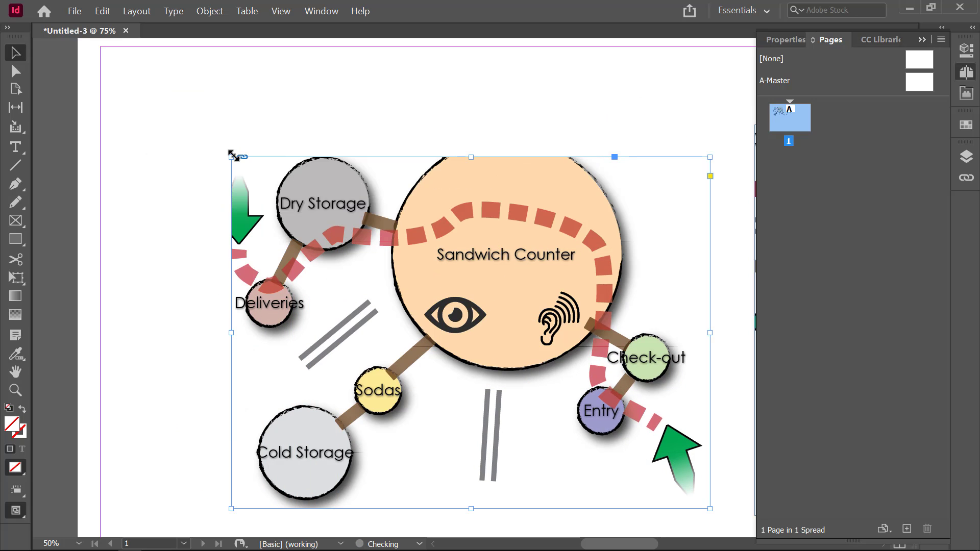
drag(231, 157, 131, 76)
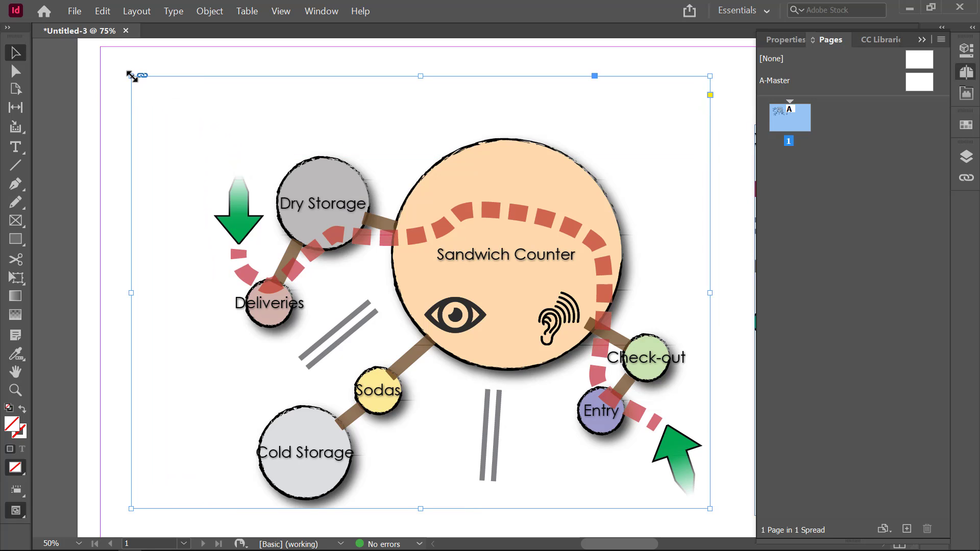
drag(131, 75, 189, 106)
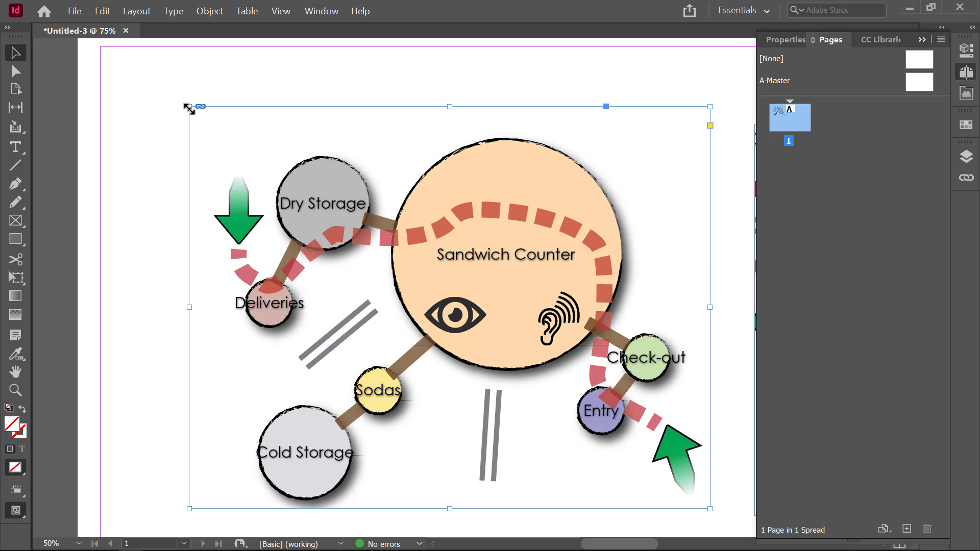
Try squashing the diagram and its frame vertically out of proportion, and undo back to the uncropped frame
drag(189, 107, 217, 348)
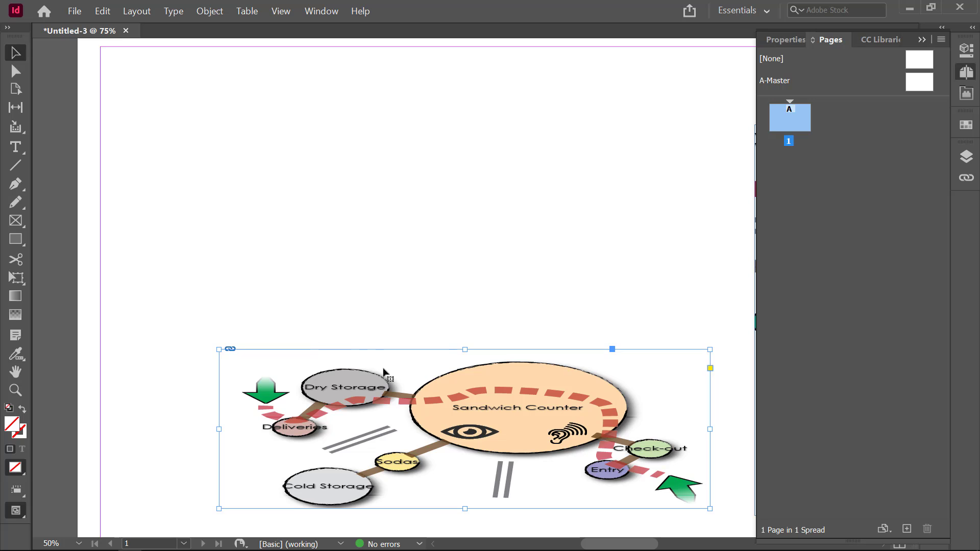
drag(504, 438, 489, 319)
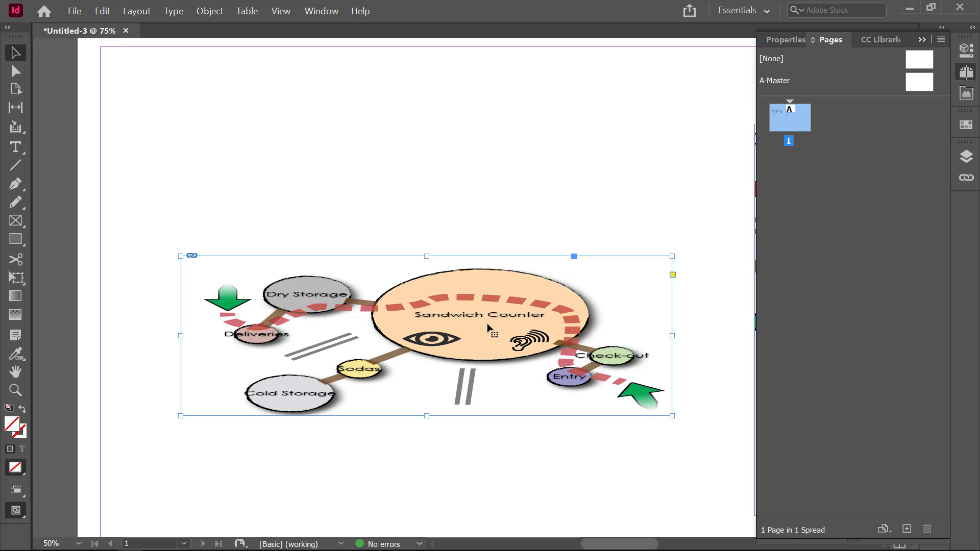
key(ctrl+z)
key(ctrl+z)
key(ctrl+z)
key(ctrl+z)
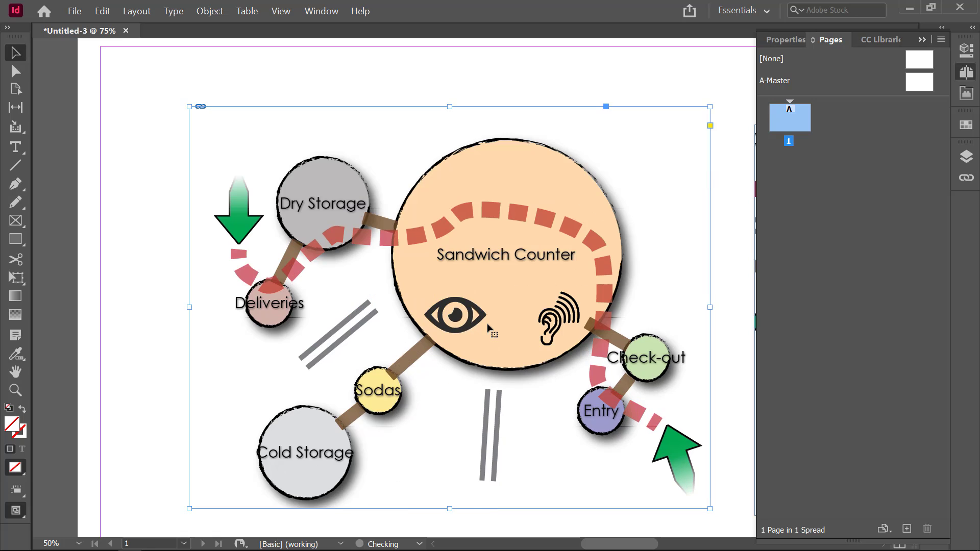
key(ctrl+z)
key(ctrl+z)
key(ctrl+z)
key(ctrl+z)
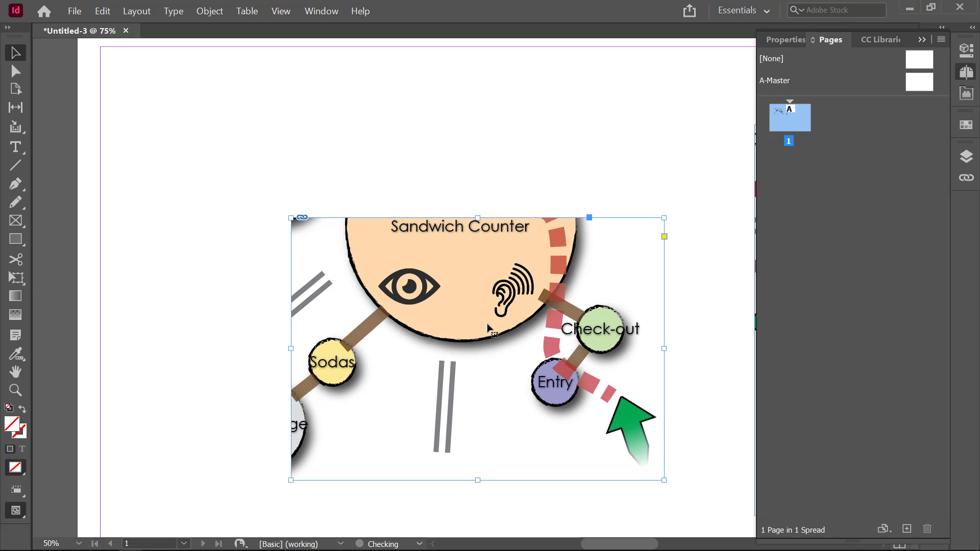
key(ctrl+z)
key(ctrl+z)
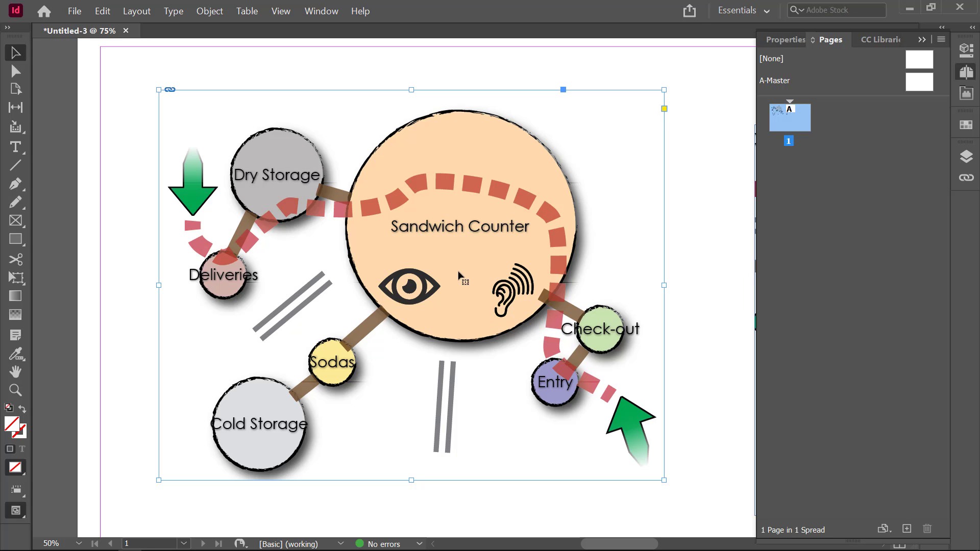
Crop the diagram's frame inward from its upper-left corner and shift the artwork down and to the right inside the frame
drag(158, 90, 300, 188)
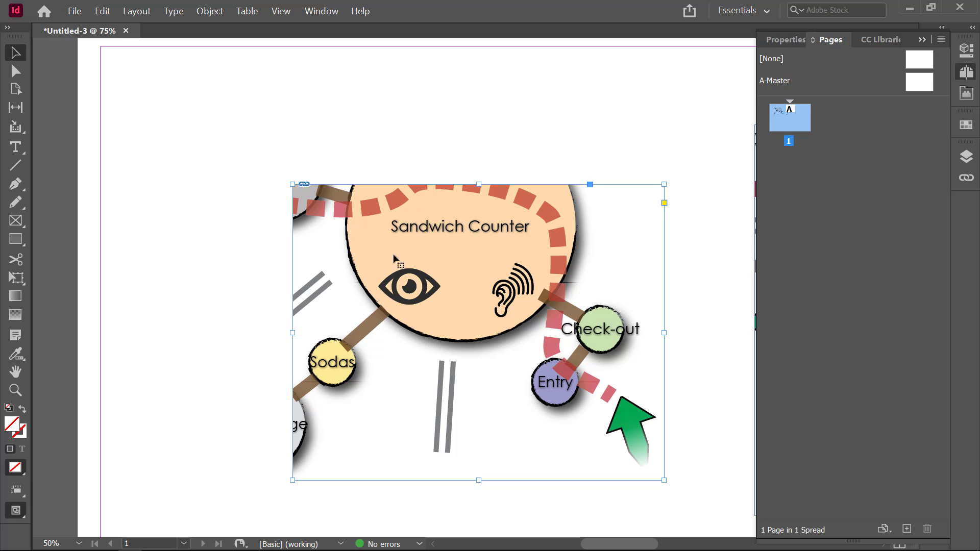
double_click(456, 299)
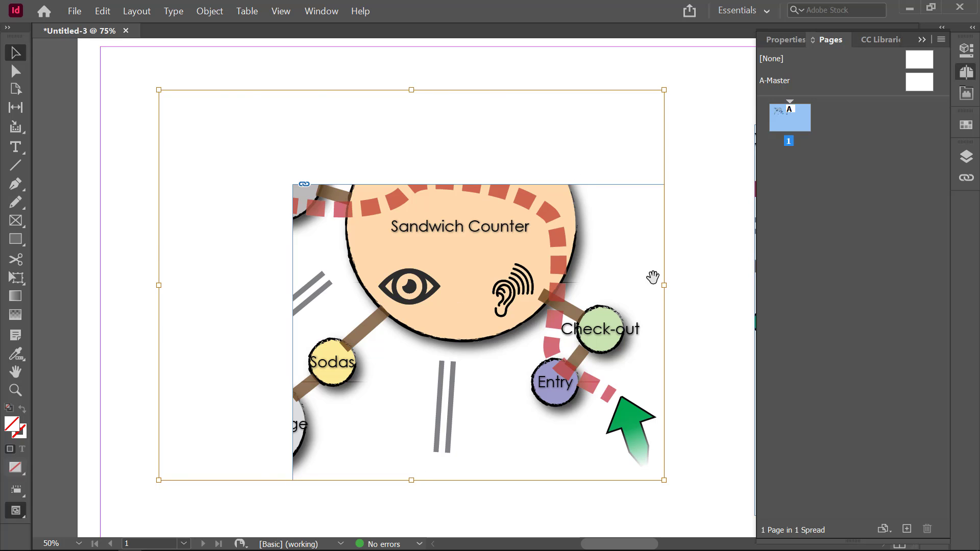
mouse_move(439, 290)
mouse_down()
mouse_move(467, 303)
mouse_move(452, 305)
mouse_move(464, 314)
mouse_move(469, 307)
mouse_move(452, 281)
mouse_up()
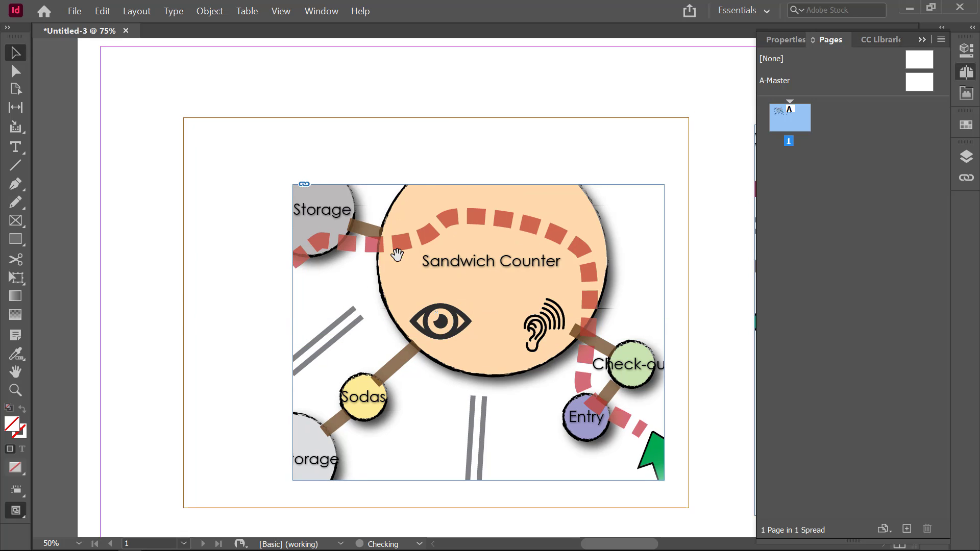
drag(397, 254, 392, 247)
click(223, 140)
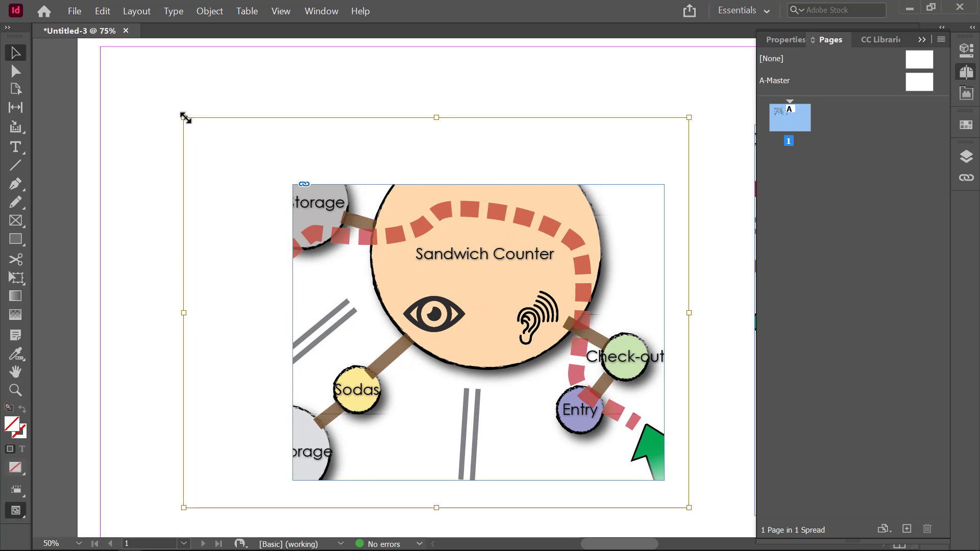
Scale the artwork down slightly inside its frame, and move the cropped frame up and to the left
drag(185, 118, 225, 151)
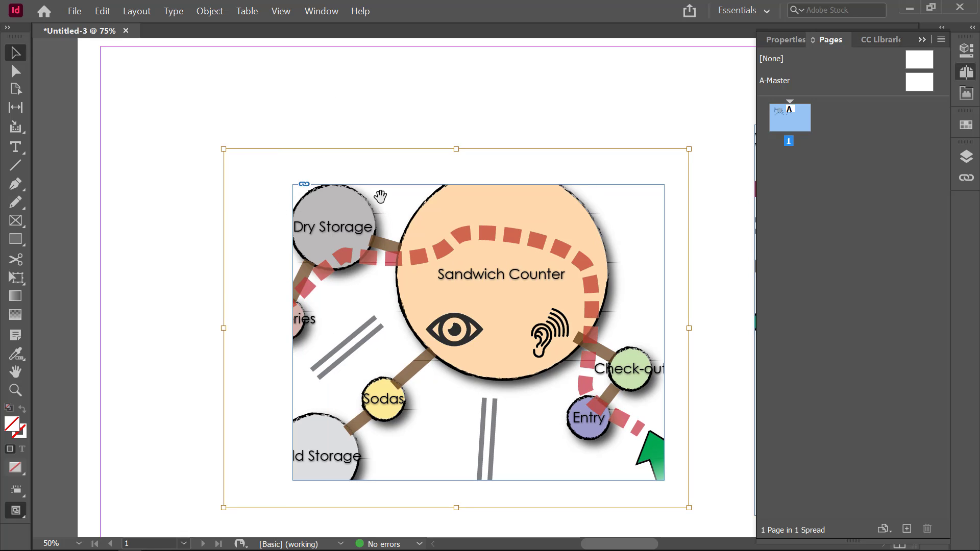
click(359, 127)
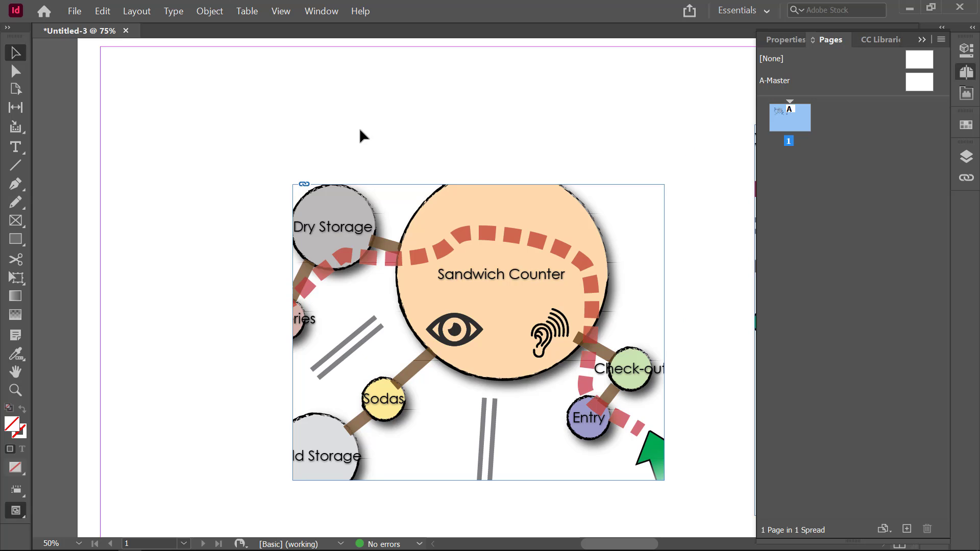
click(378, 184)
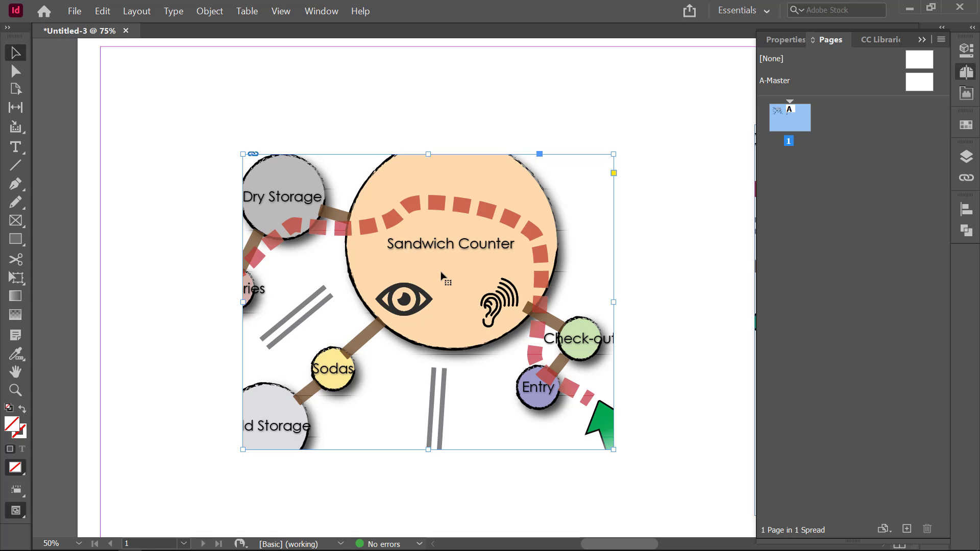
Fit the cropped bubble diagram's frame to its content so the whole artwork is uncropped
right_click(443, 276)
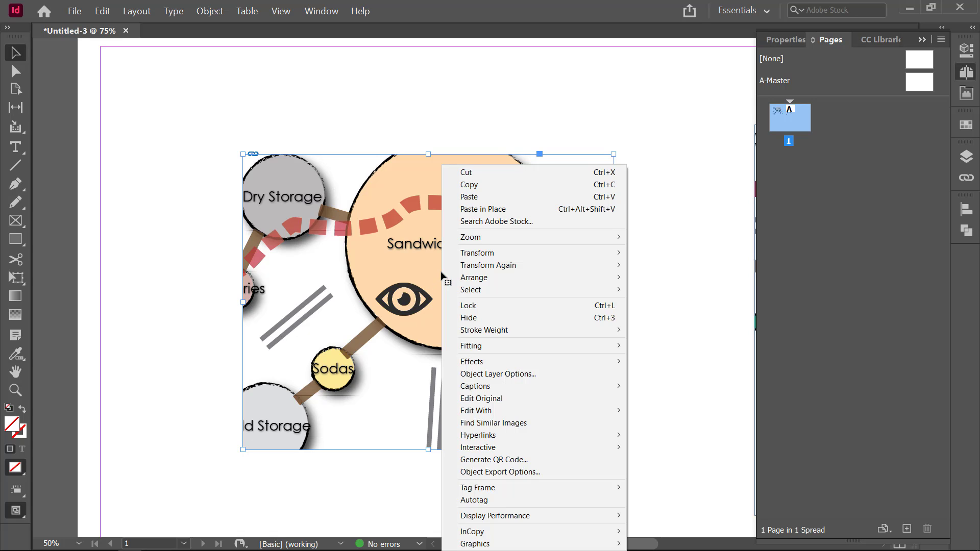
mouse_move(492, 346)
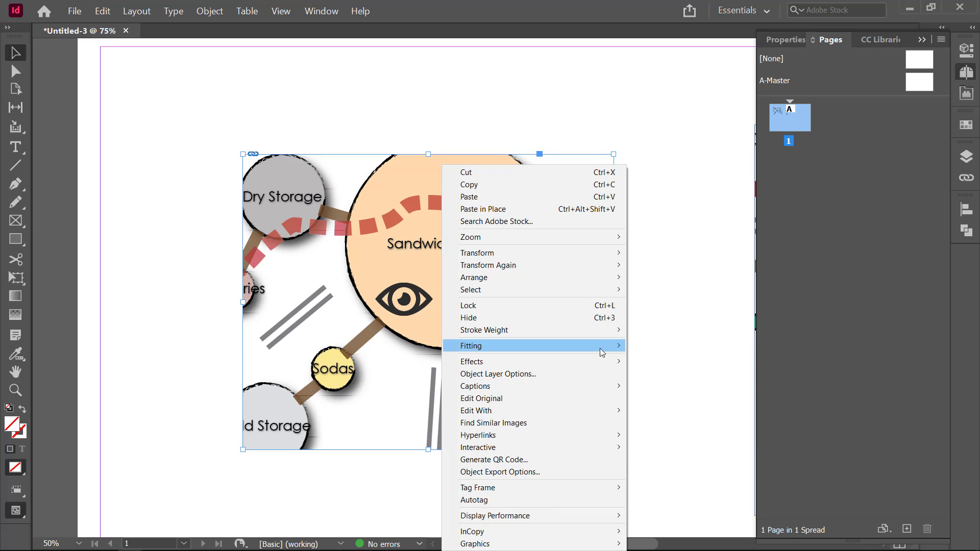
mouse_move(594, 348)
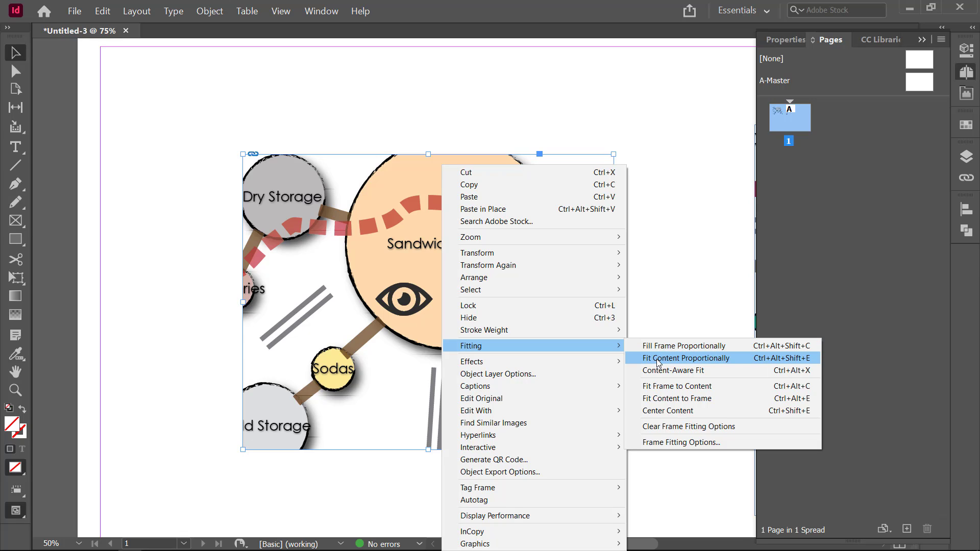
click(663, 390)
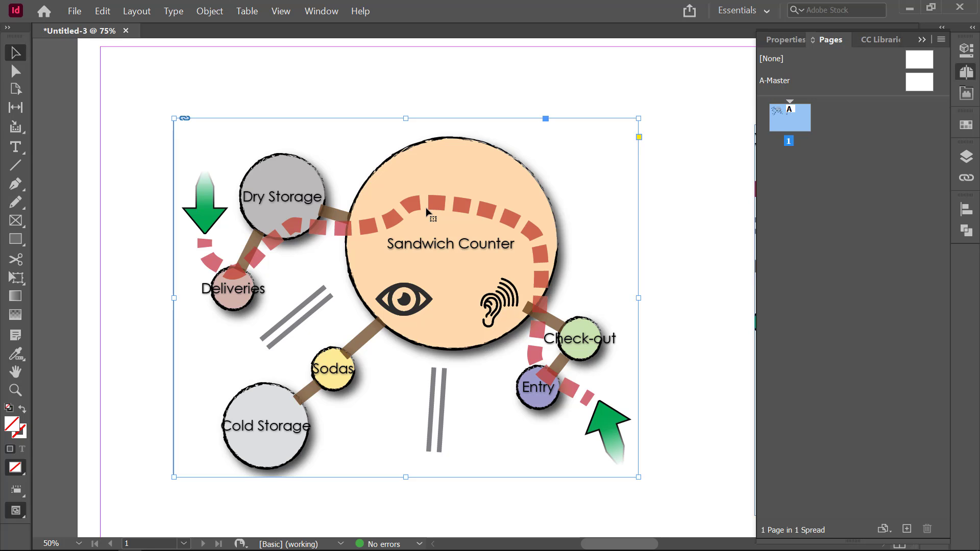
Draw a large hexagonal polygon frame on an empty area of the page and place the concrete paver texture inside it
key(ctrl+1)
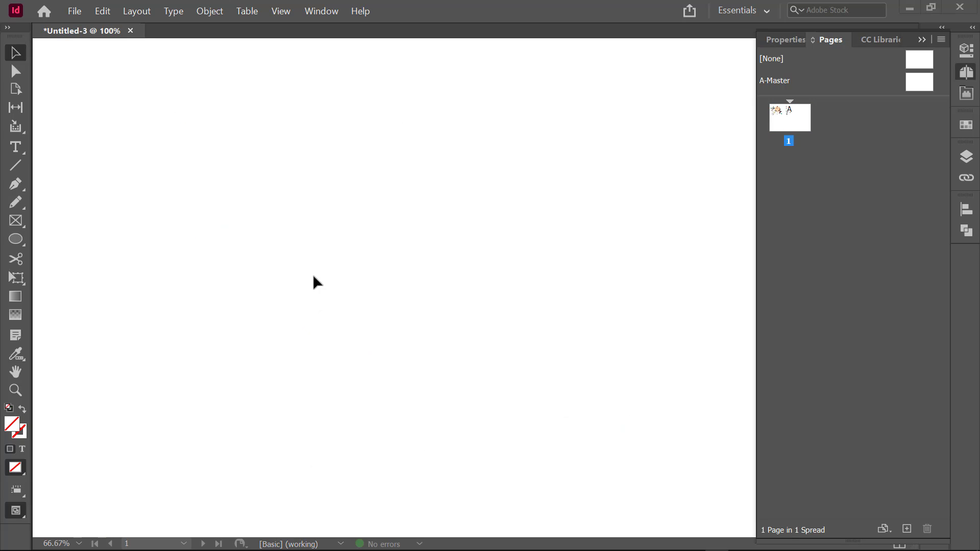
click(21, 241)
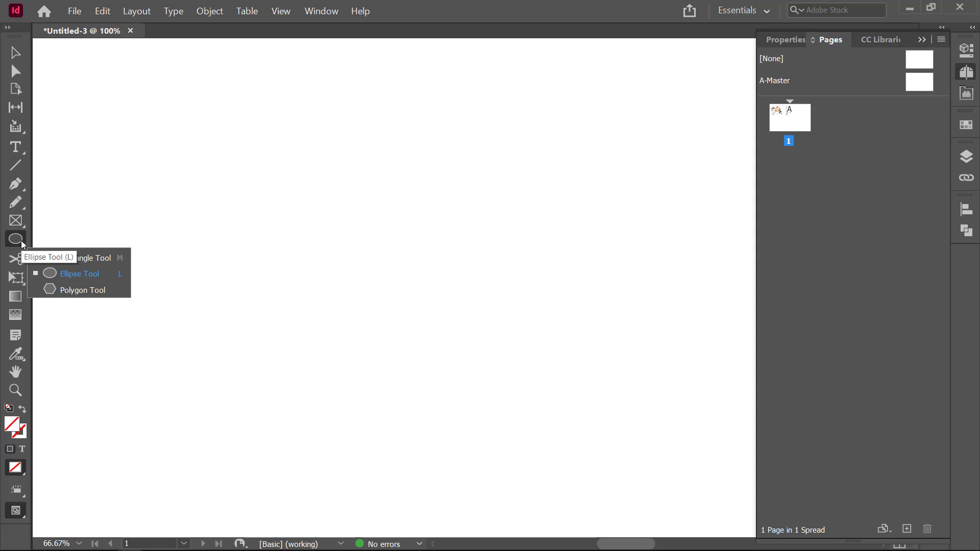
click(58, 289)
drag(147, 132, 670, 454)
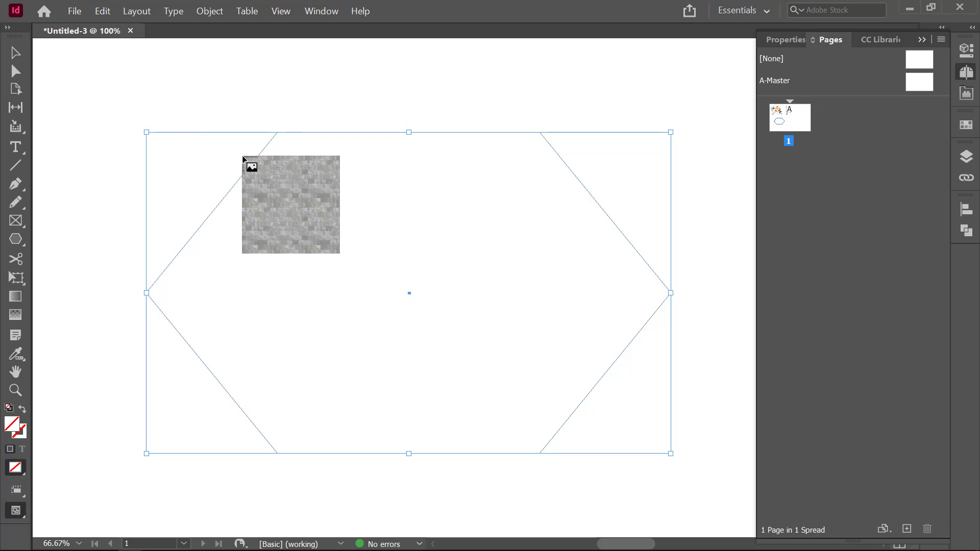
click(302, 201)
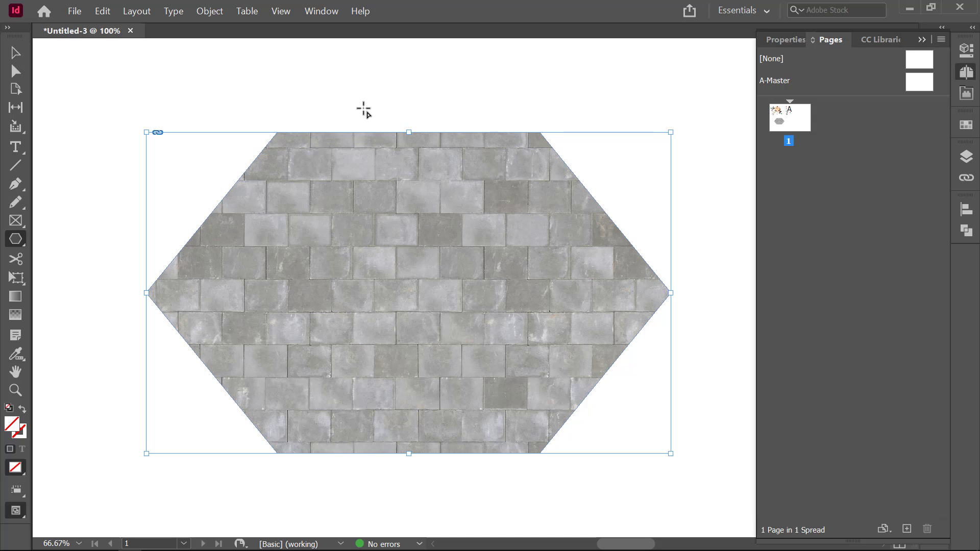
Shift the hexagon frame slightly up and left over its texture, and pull its lower-right corner point down on its own
click(18, 76)
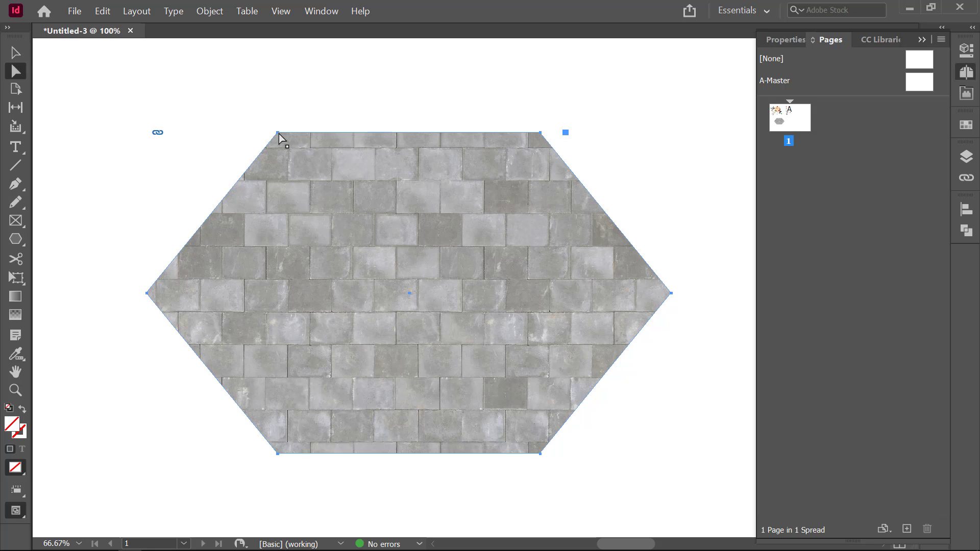
drag(279, 138, 274, 129)
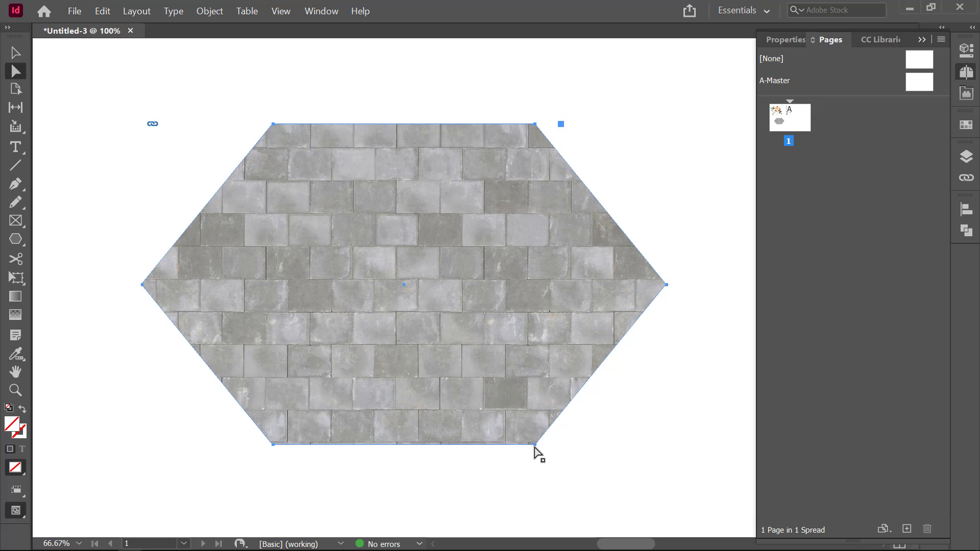
click(536, 450)
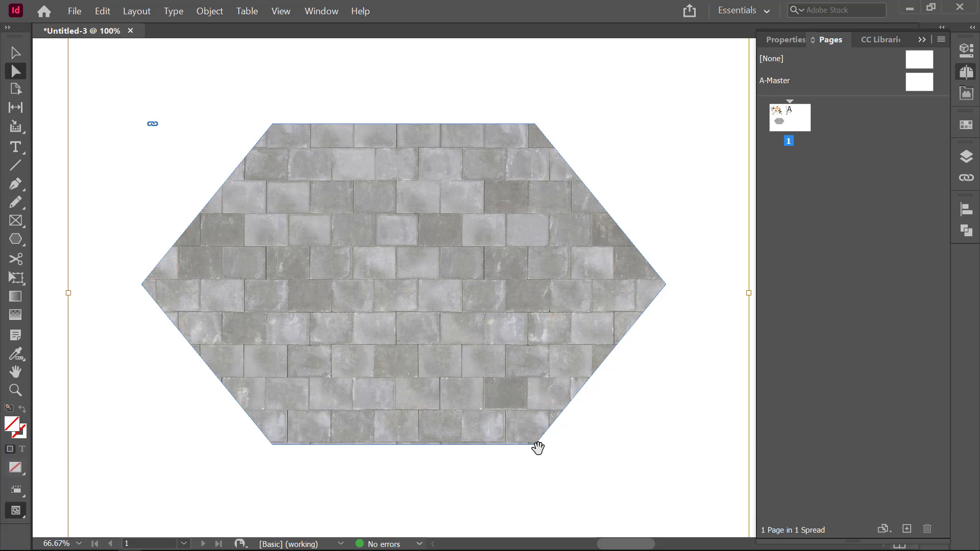
click(532, 443)
drag(534, 445, 538, 474)
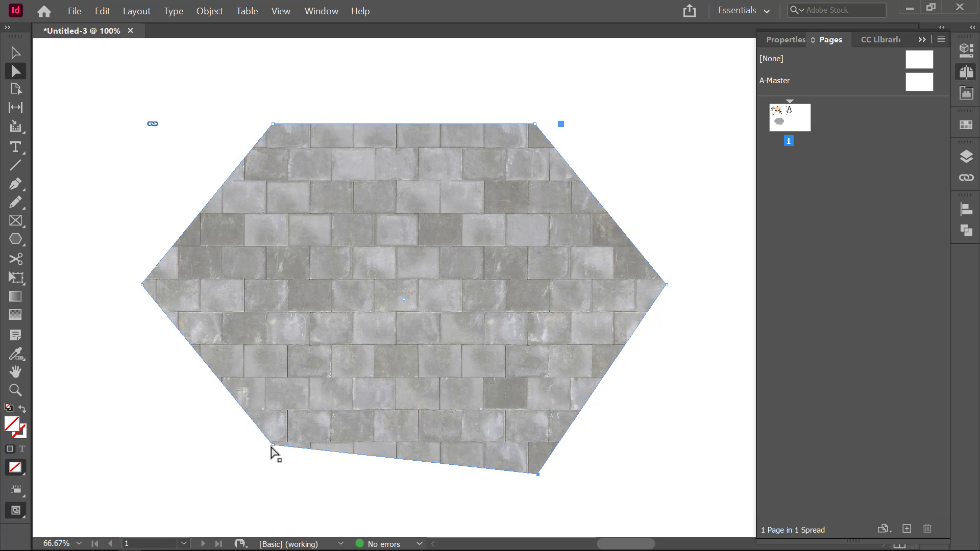
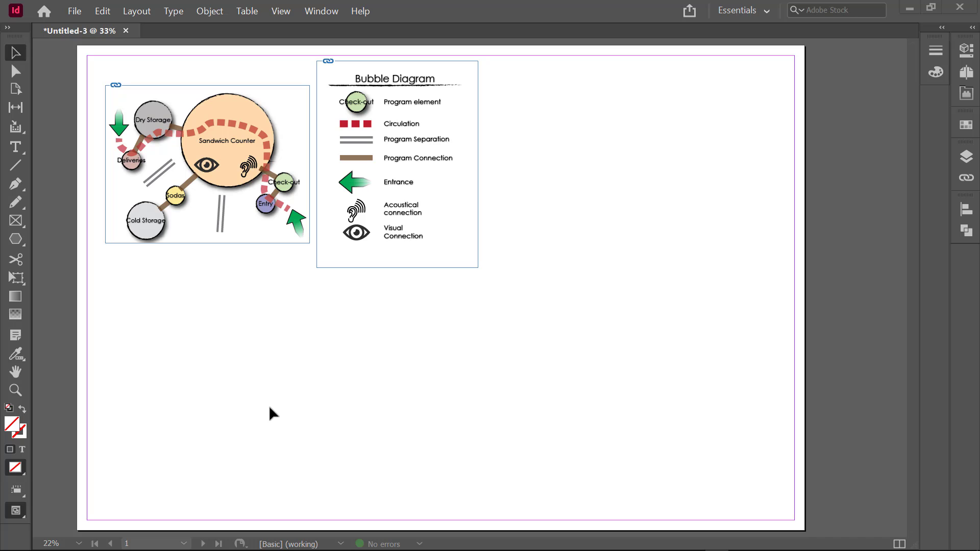
Start placing files and select the consecutive range from asphalt.jpg through Conrete that is cracked texture seamless.jpg
key(ctrl+d)
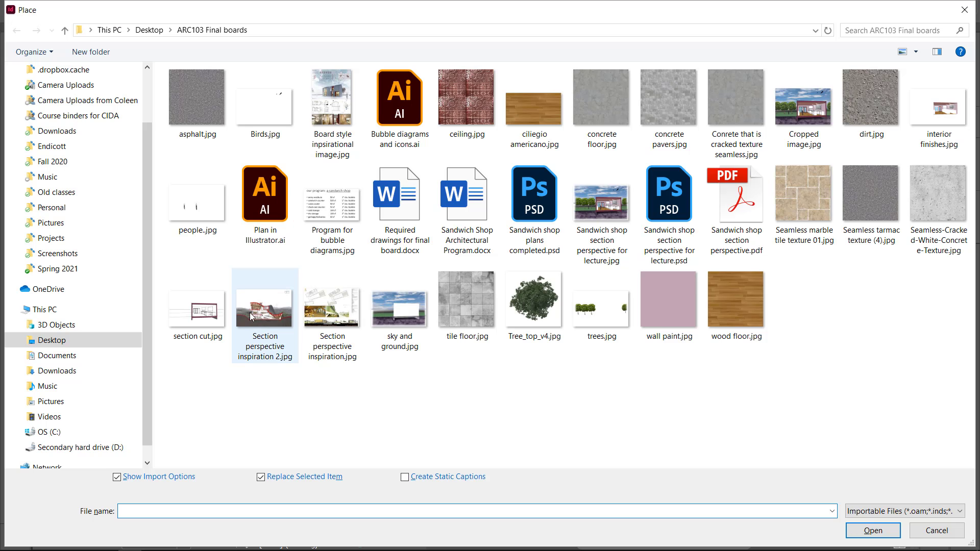
click(205, 97)
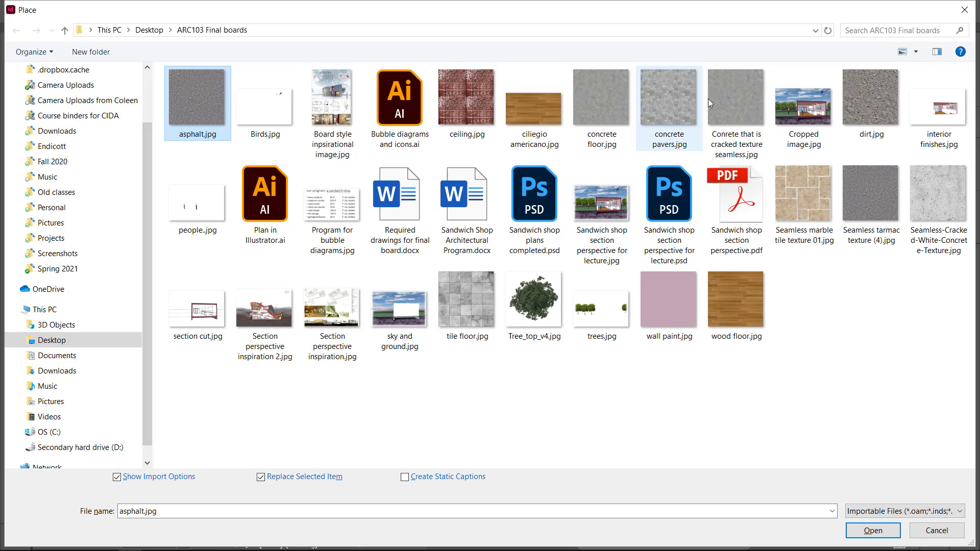
mouse_move(739, 105)
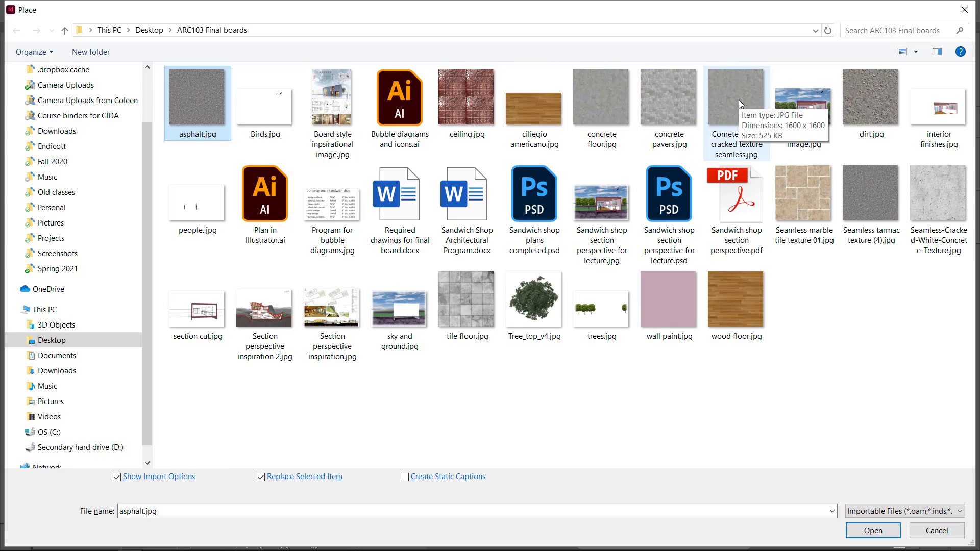
shift+click(739, 100)
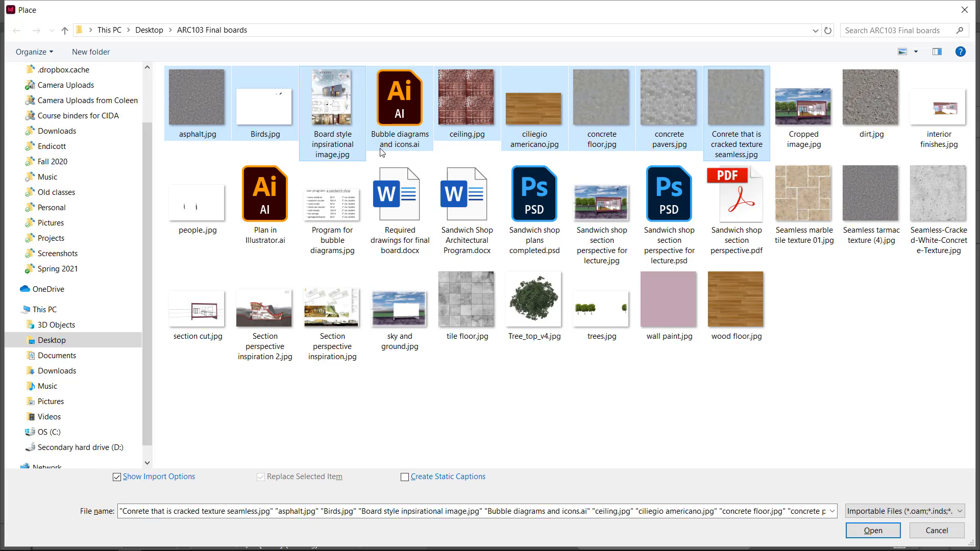
Reduce the file selection to asphalt.jpg, concrete floor.jpg, concrete pavers.jpg and Conrete that is cracked texture seamless.jpg, and include dirt.jpg
click(220, 117)
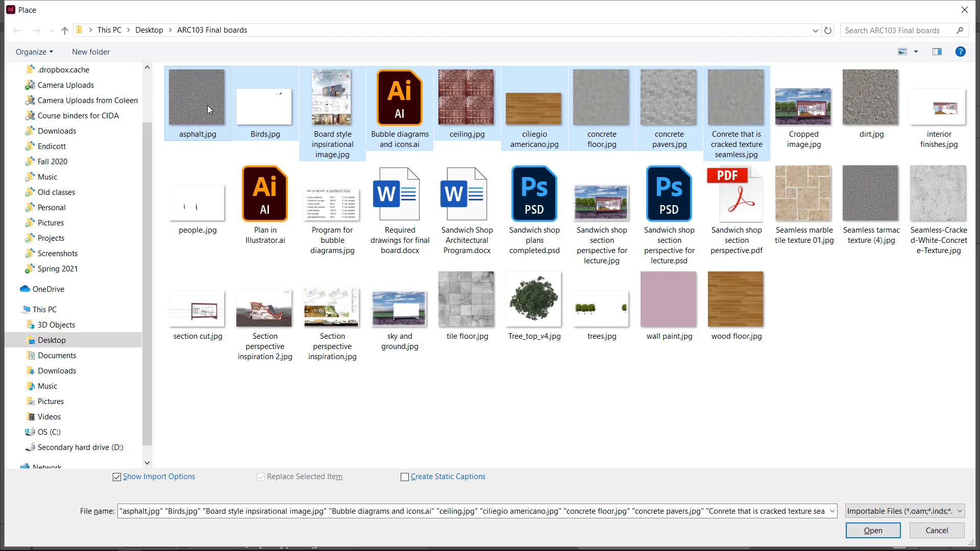
ctrl+click(614, 102)
ctrl+click(669, 100)
ctrl+click(733, 97)
ctrl+click(877, 89)
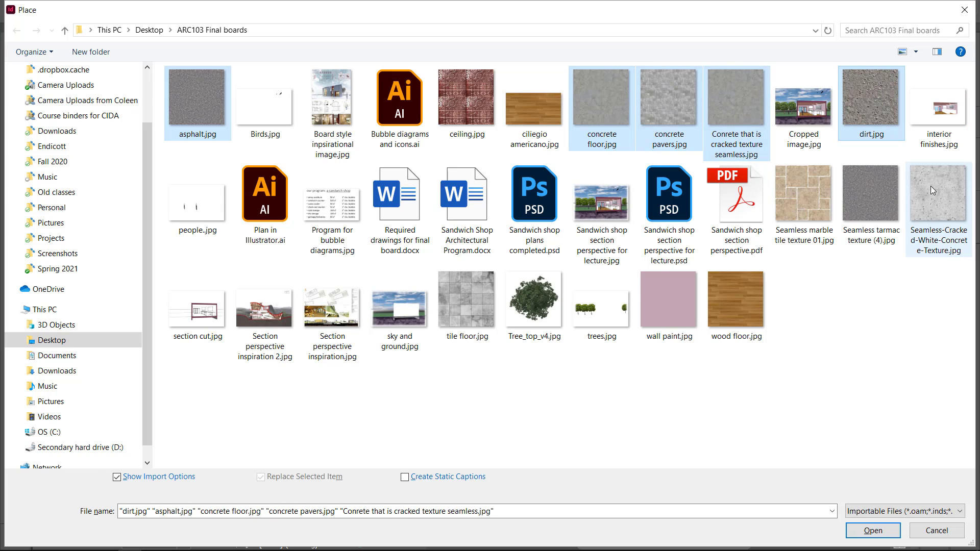
Add the three Seamless textures, wood floor.jpg, wall paint.jpg and tile floor.jpg to the selection, and load all files without import options
ctrl+click(930, 189)
ctrl+click(865, 204)
ctrl+click(811, 195)
ctrl+click(742, 313)
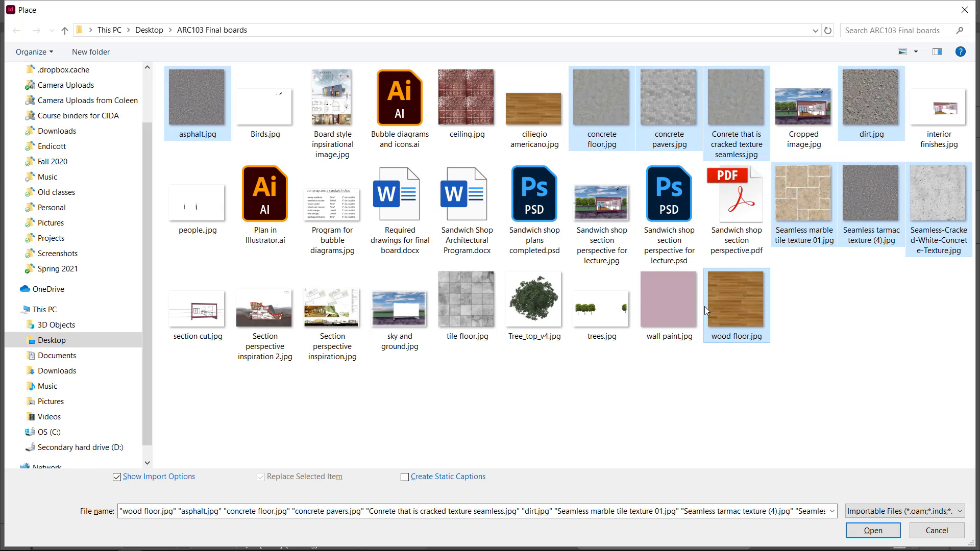
ctrl+click(676, 302)
ctrl+click(455, 294)
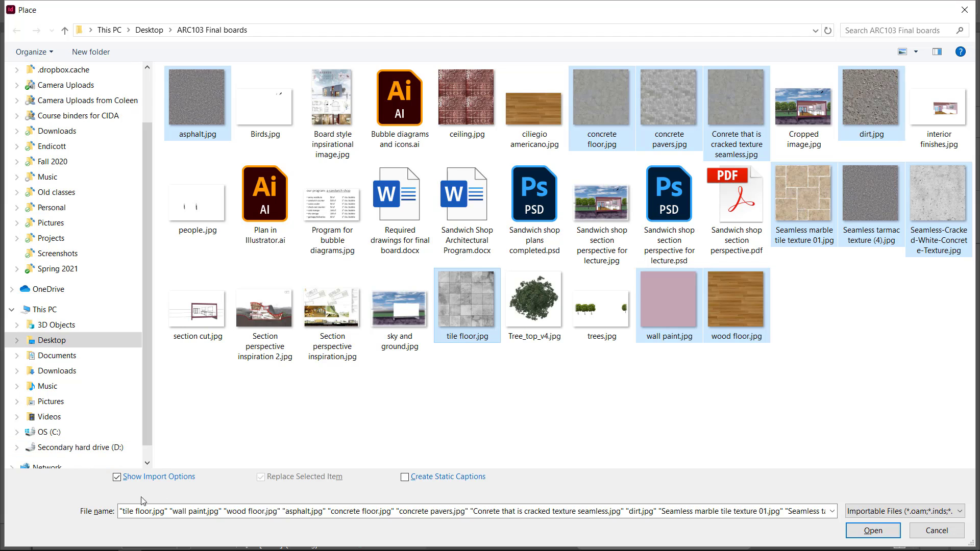
click(117, 478)
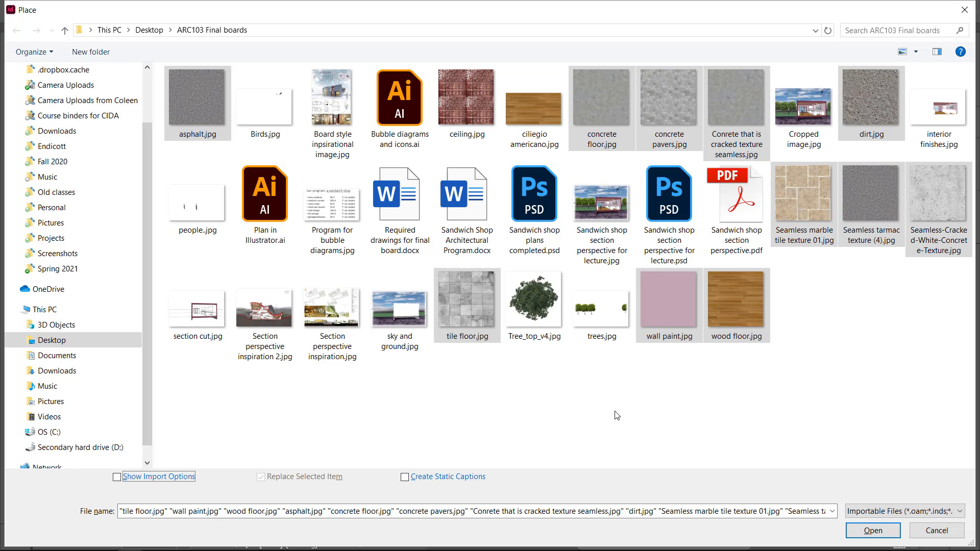
key(Return)
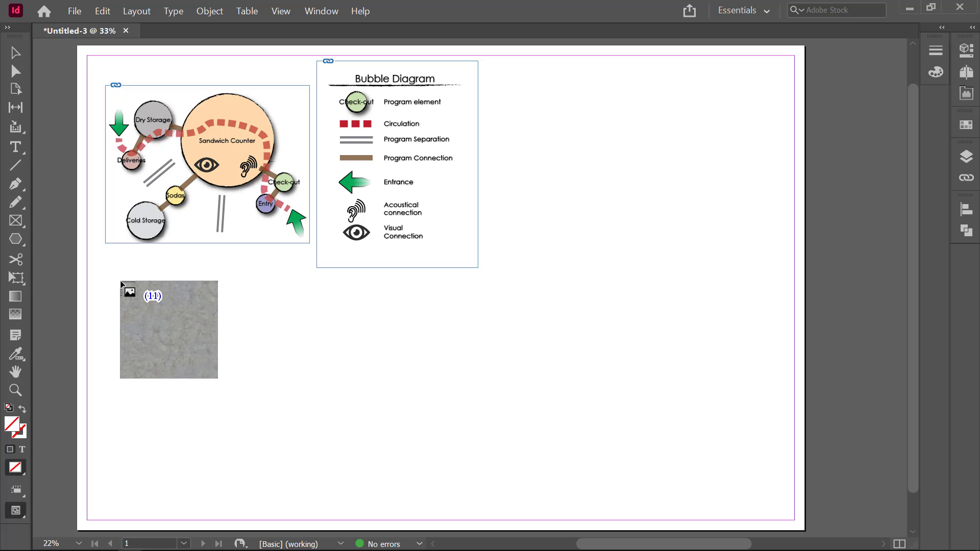
Place the eleven loaded texture images one by one in a diagonal cascade below the bubble diagram, ending with the wood floor
click(121, 282)
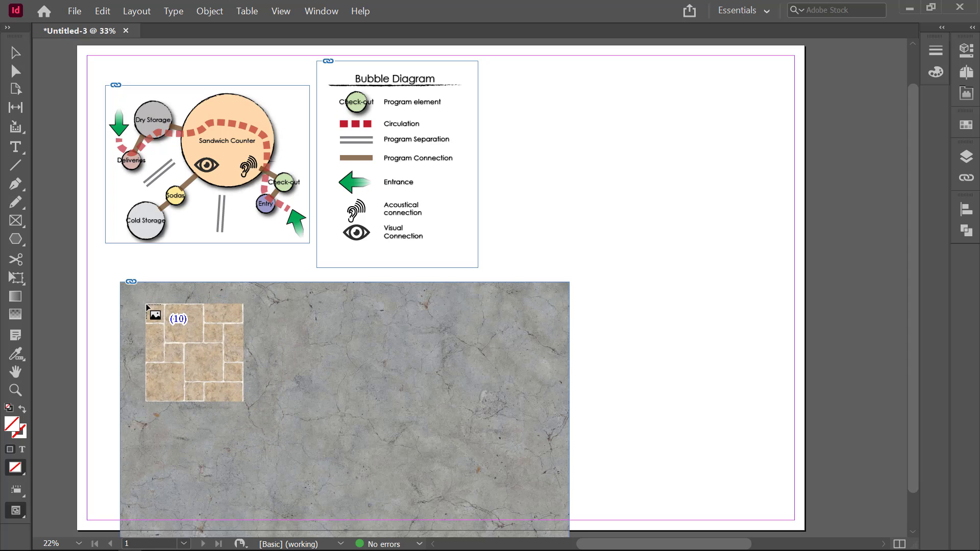
click(136, 298)
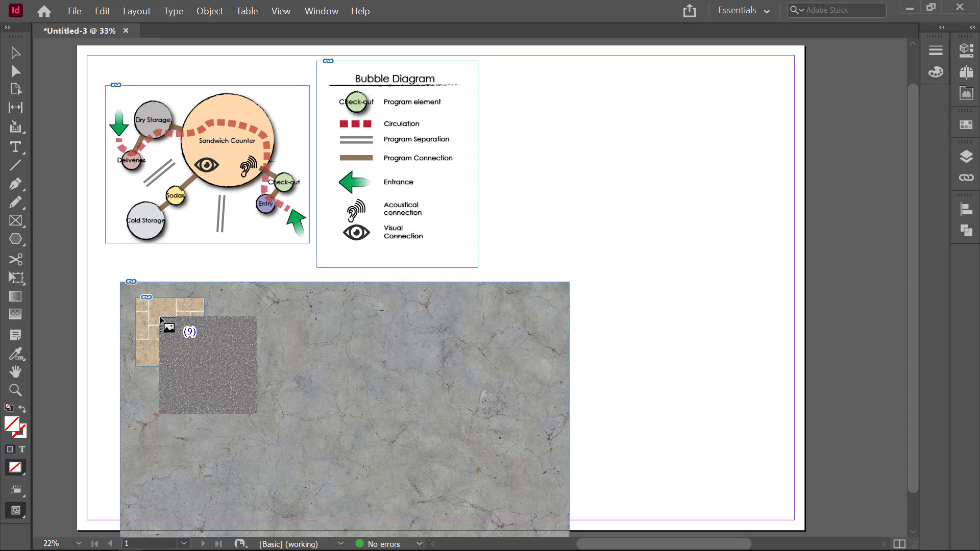
click(155, 315)
click(181, 332)
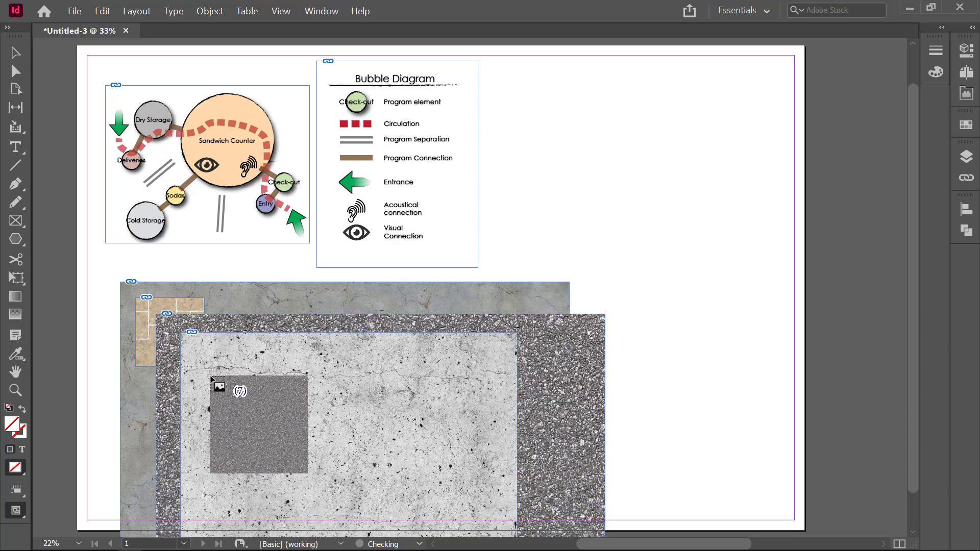
click(208, 359)
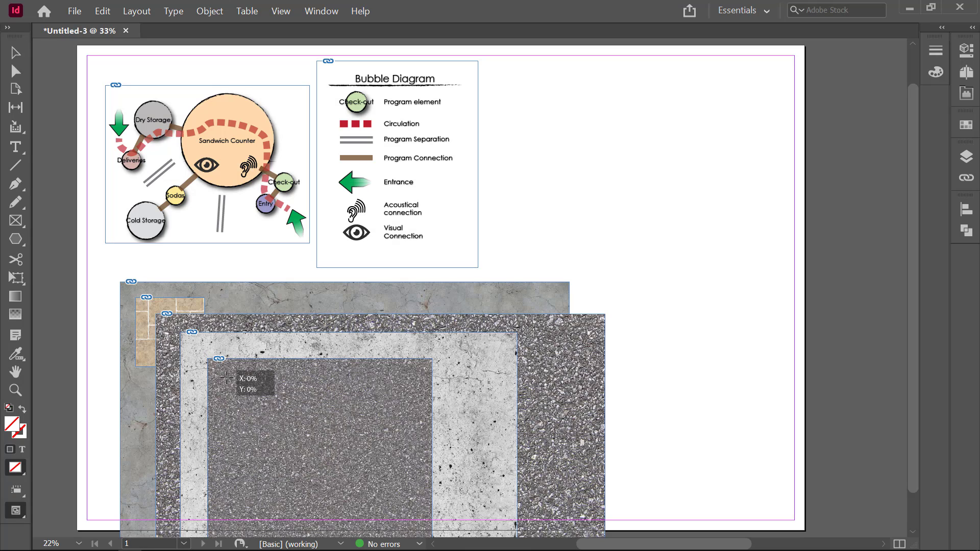
click(226, 379)
click(253, 396)
click(273, 417)
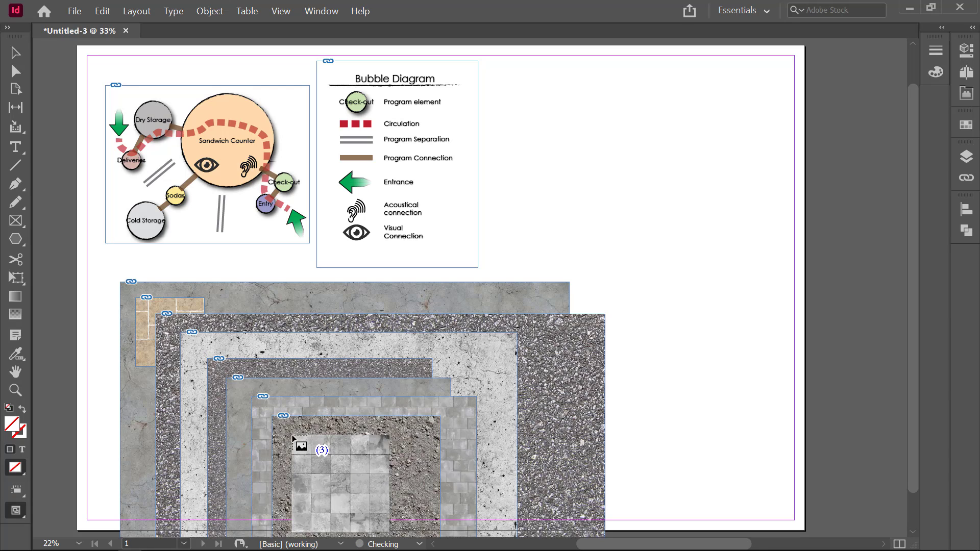
click(292, 435)
click(313, 456)
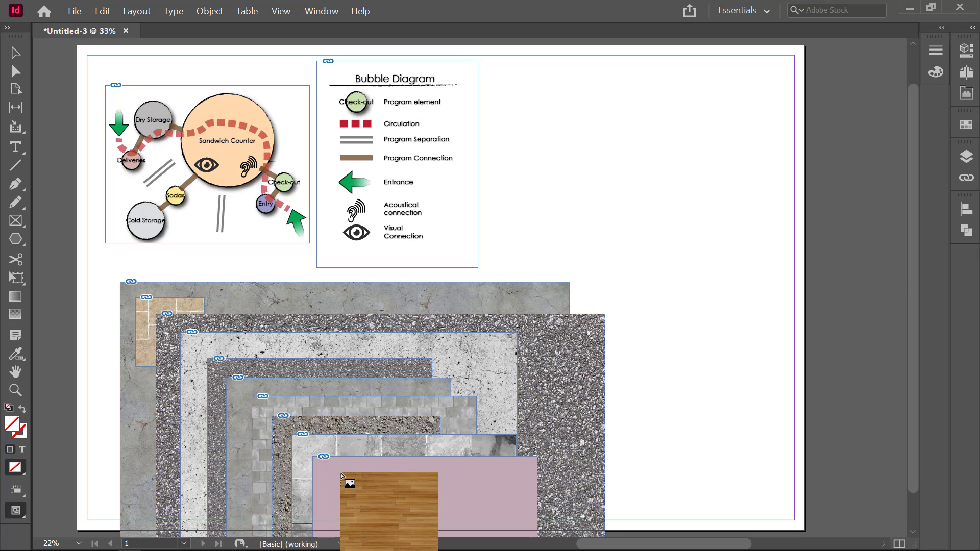
click(339, 472)
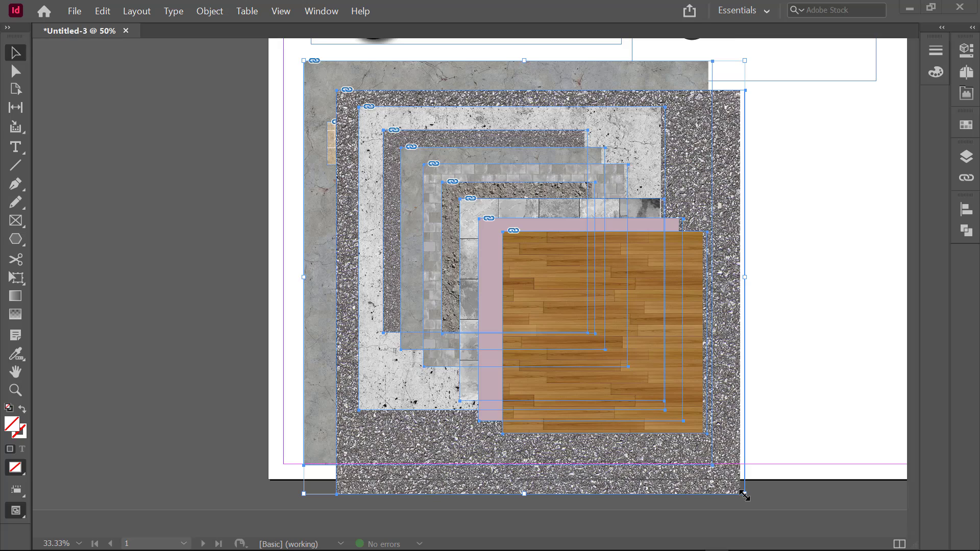
Scale the selected texture images down together to roughly half their size, keeping their upper-left corner fixed below the bubble diagram
drag(744, 495, 510, 245)
scroll(457, 258, up, 3)
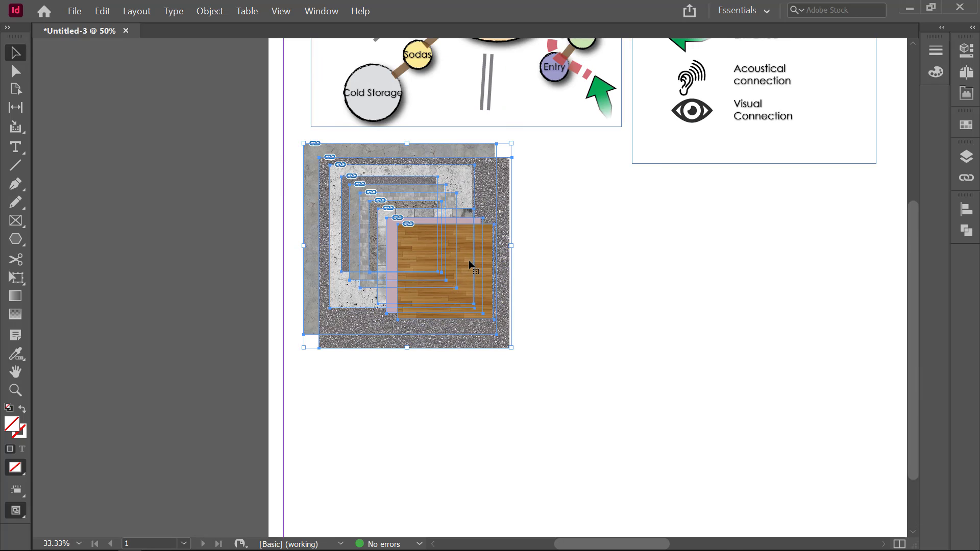
key(ctrl+0)
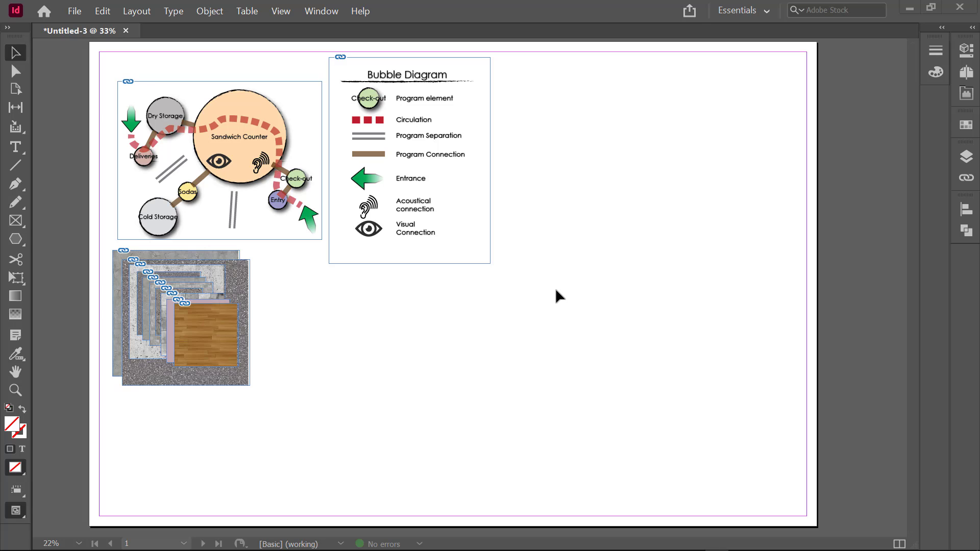
Place Section perspective inspiration 2.jpg from the ARC103 Final boards folder onto the board
click(74, 11)
click(45, 196)
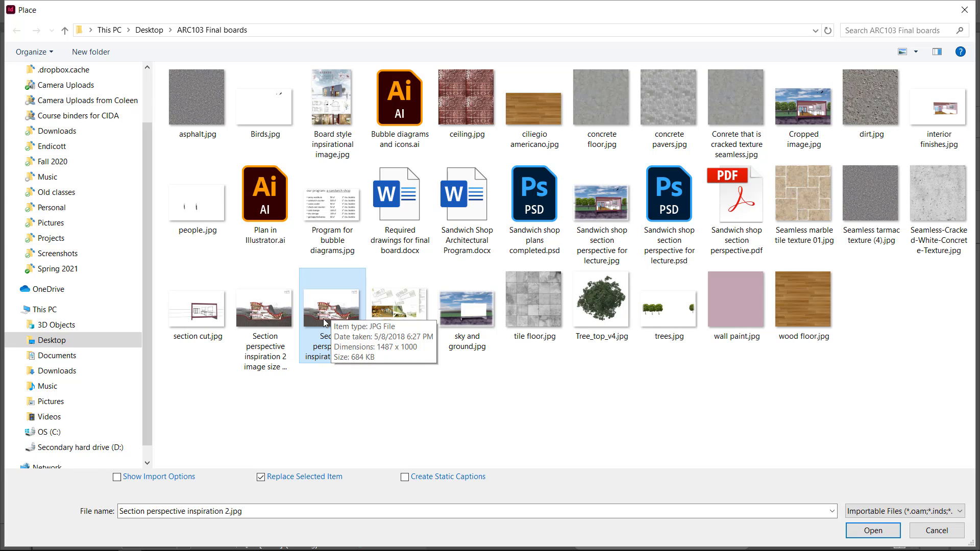
click(873, 530)
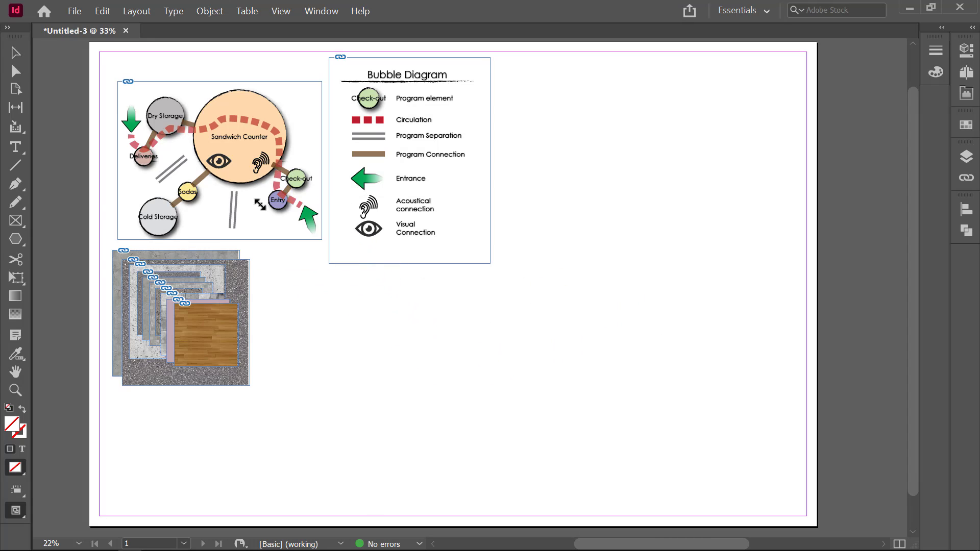
click(258, 204)
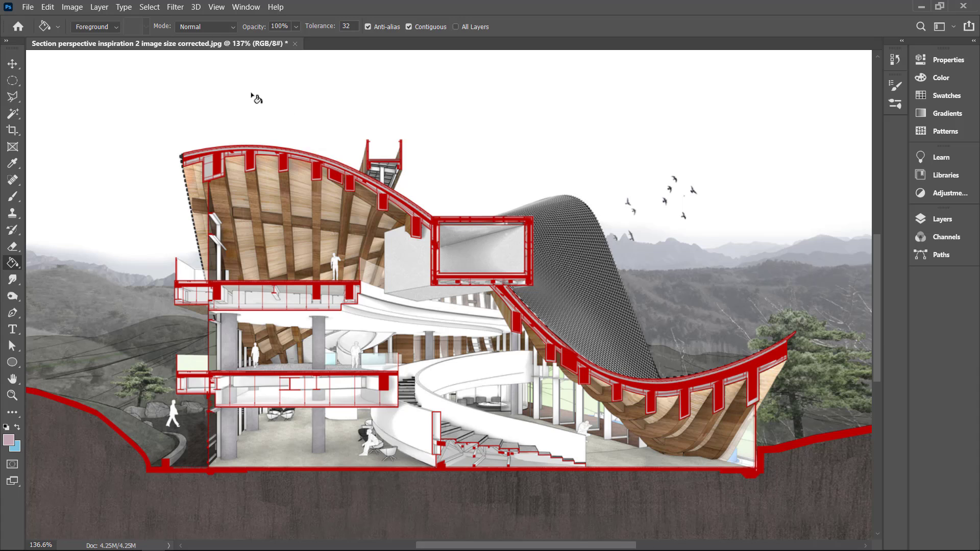
Switch to Photoshop and set the corrected section perspective inspiration image's resolution to 200 pixels/inch with resampling off
click(70, 7)
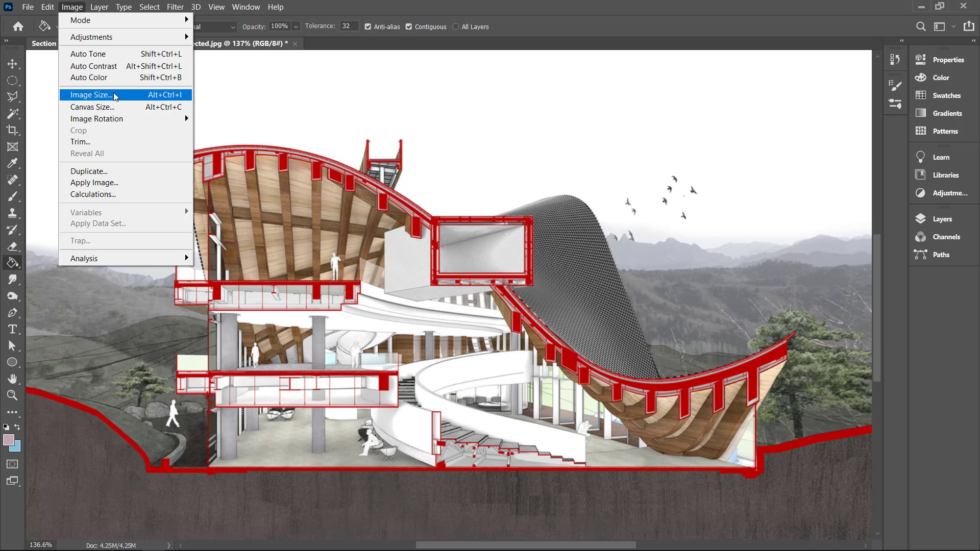
click(90, 95)
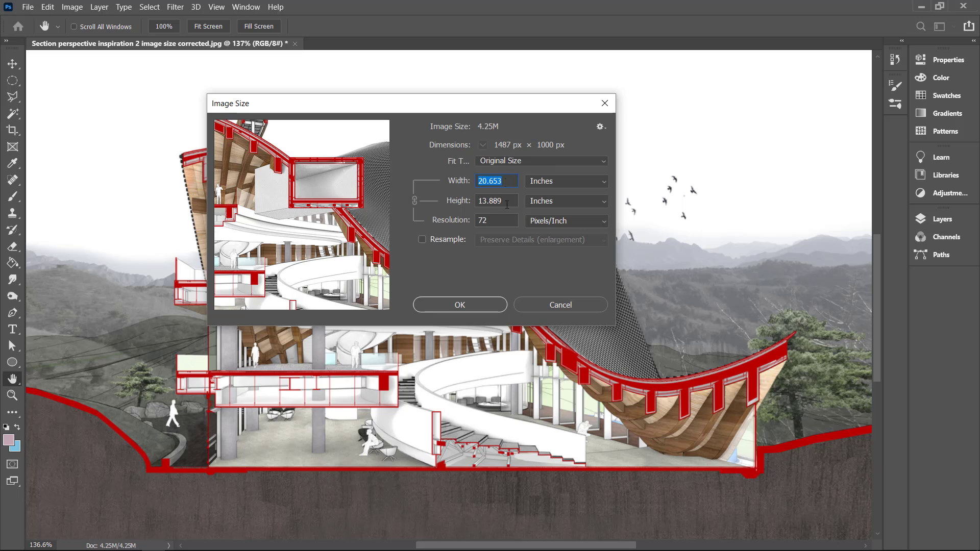
click(505, 201)
double_click(504, 200)
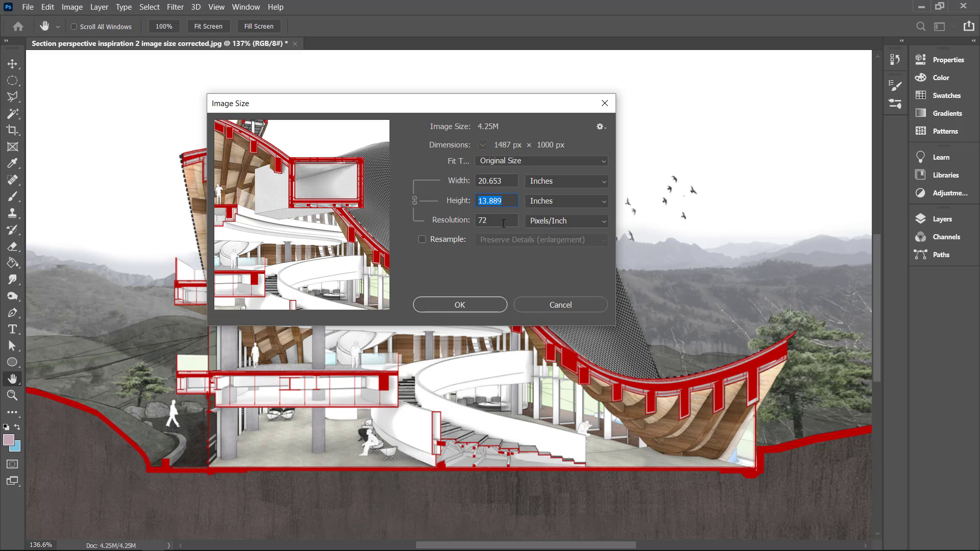
click(493, 221)
double_click(482, 220)
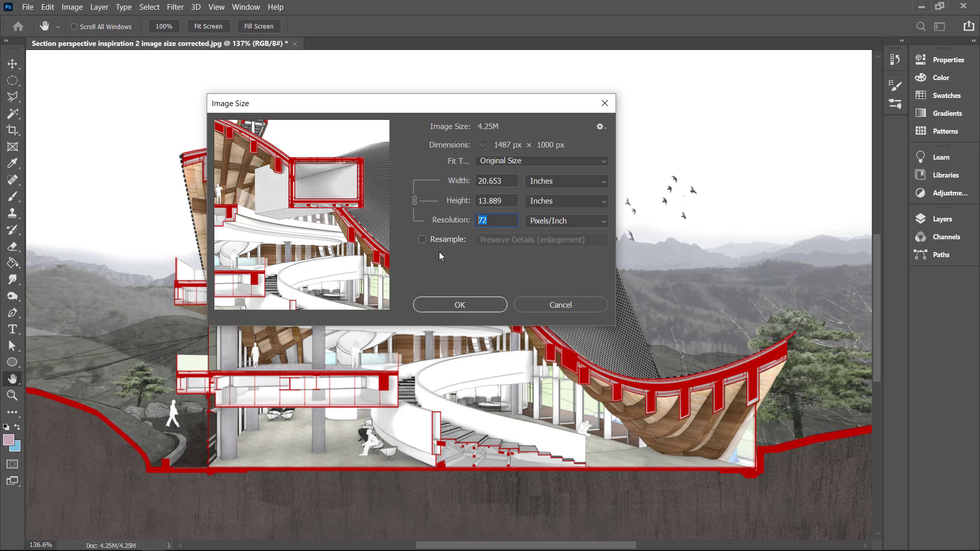
text(200)
drag(500, 220, 480, 220)
click(492, 200)
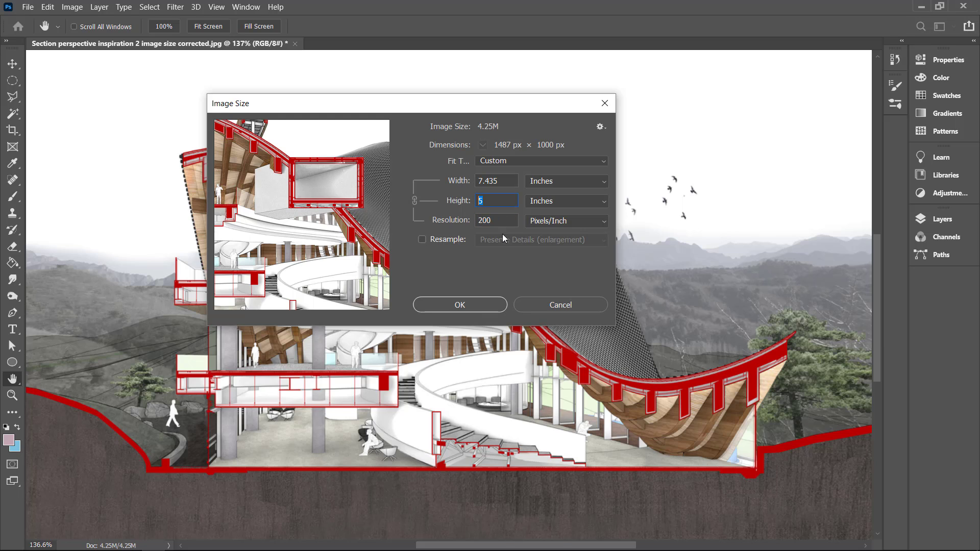
click(488, 306)
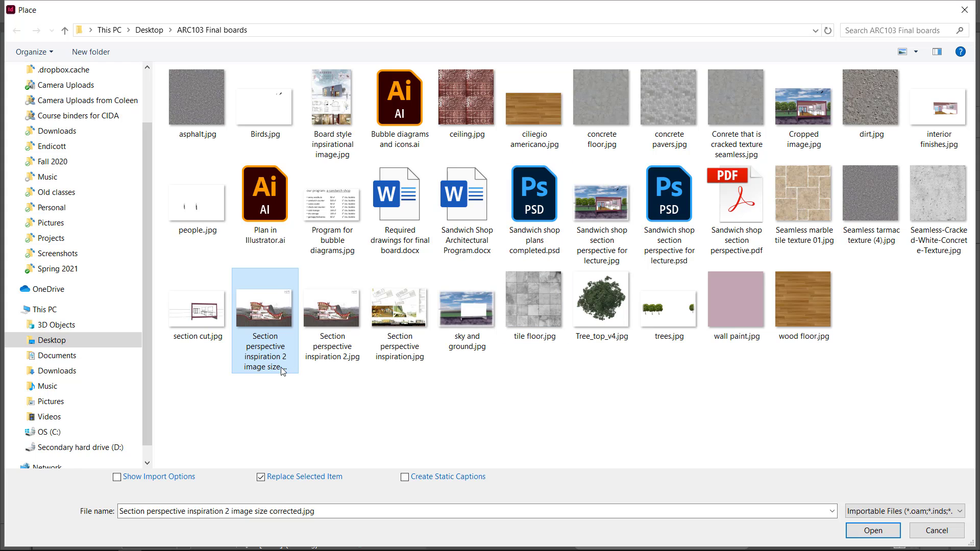
Switch to InDesign, place Section perspective inspiration 2 image size corrected.jpg beside the bubble diagram legend, and select the larger uncorrected copy
click(878, 533)
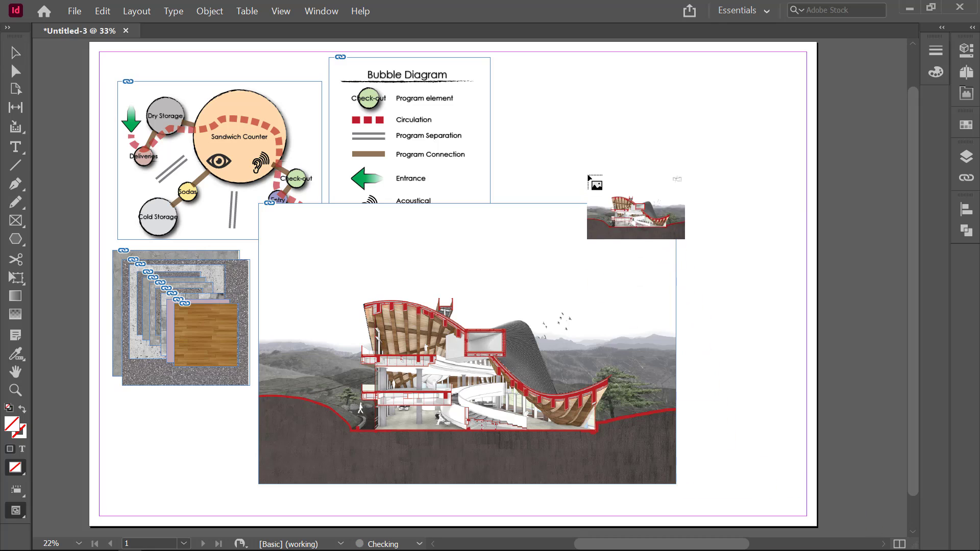
click(532, 118)
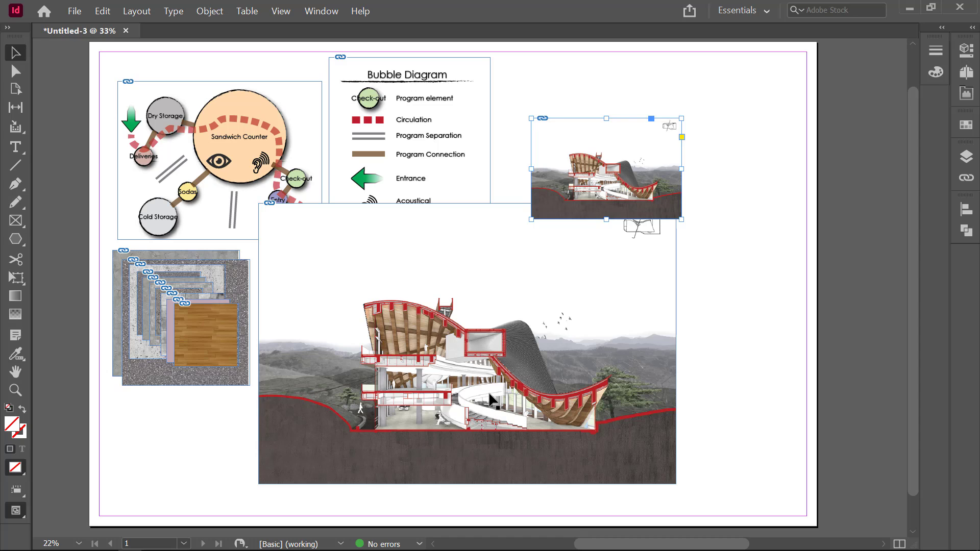
click(523, 416)
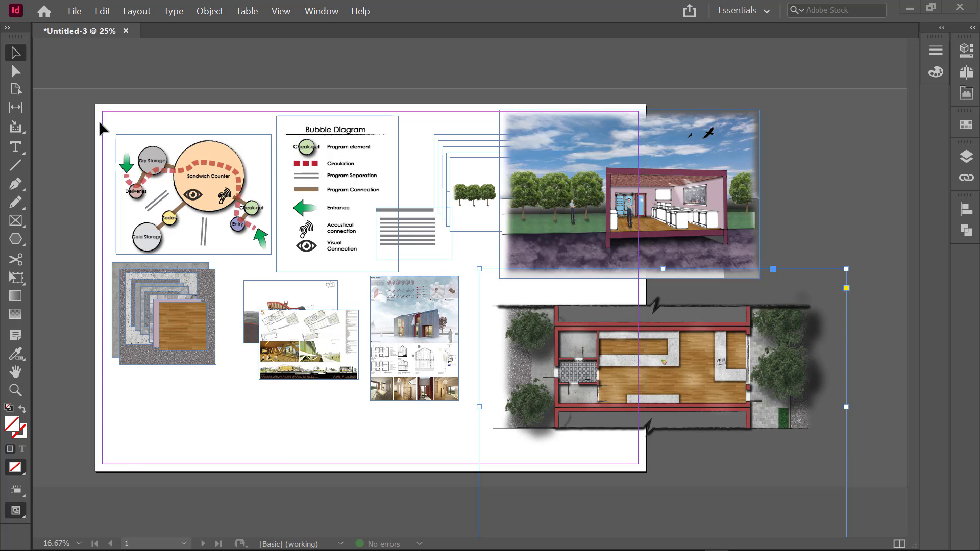
Save the document as ARC103 Final Project.indd in the ARC103 Final boards folder
key(ctrl+s)
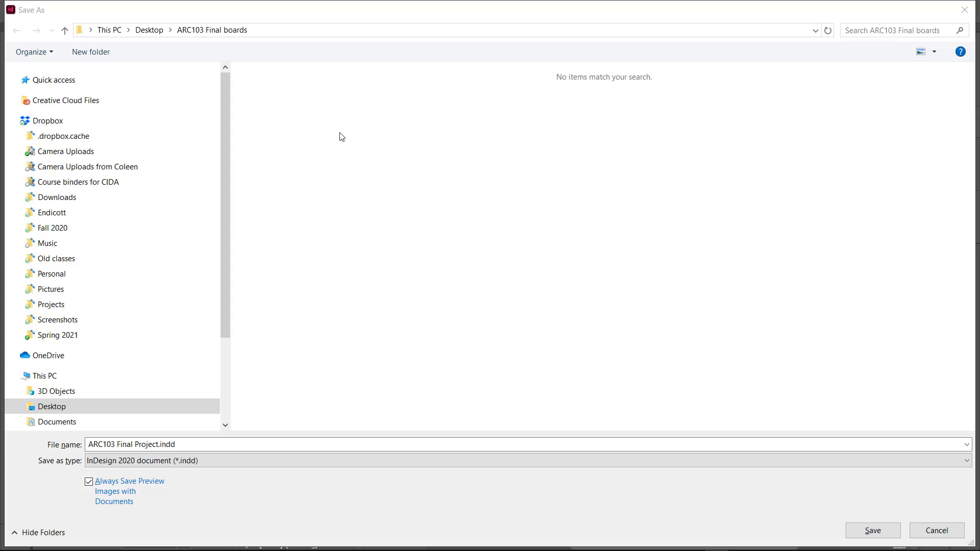
key(Return)
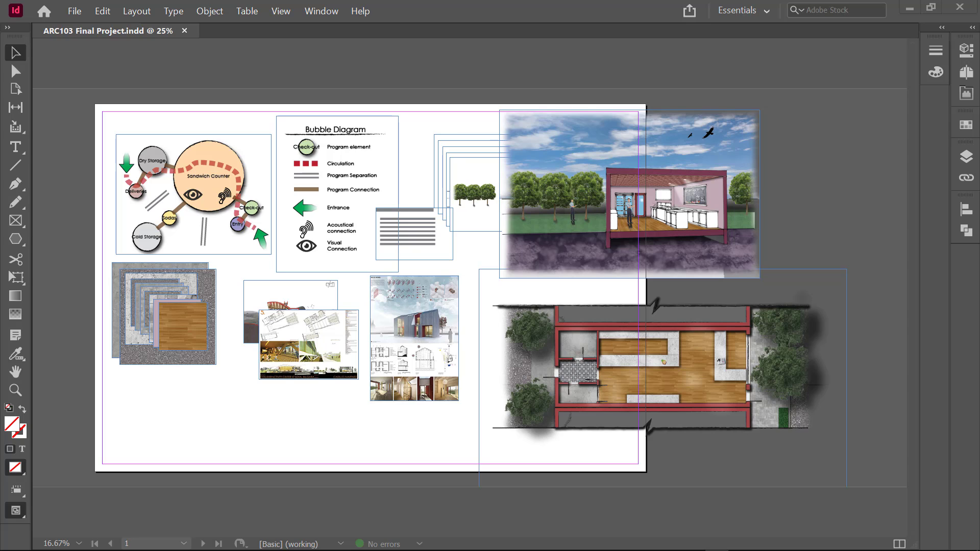
Add a second page after the first board and move the sandwich shop section perspective down onto it
click(965, 73)
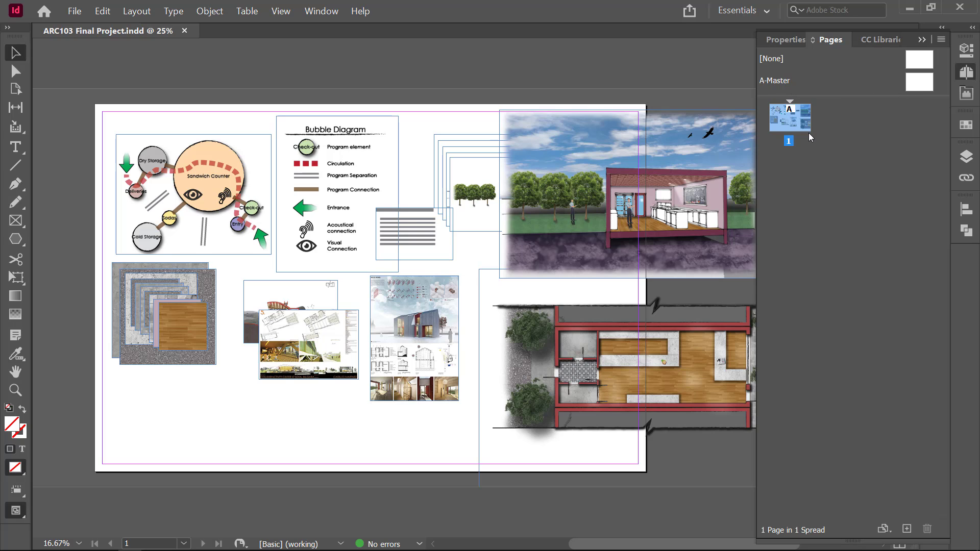
click(907, 527)
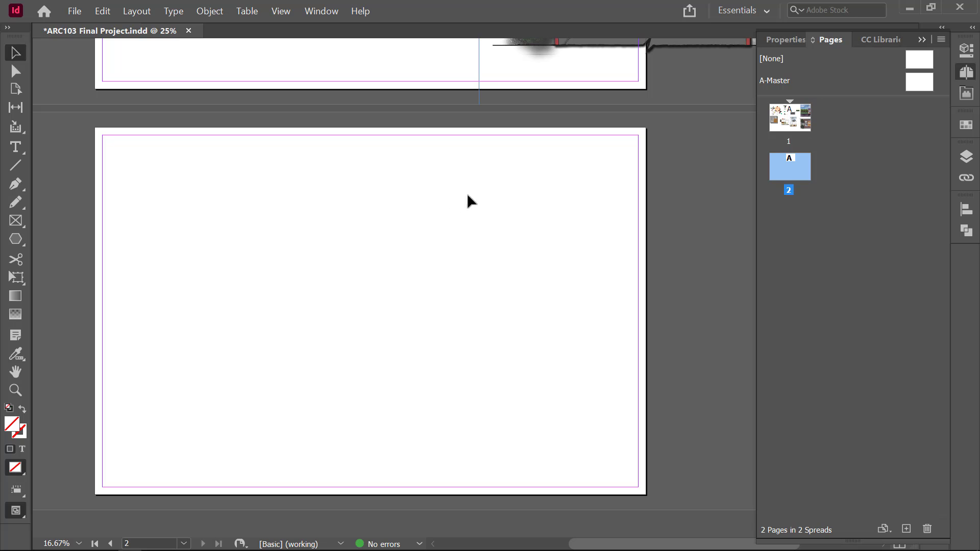
scroll(551, 204, up, 4)
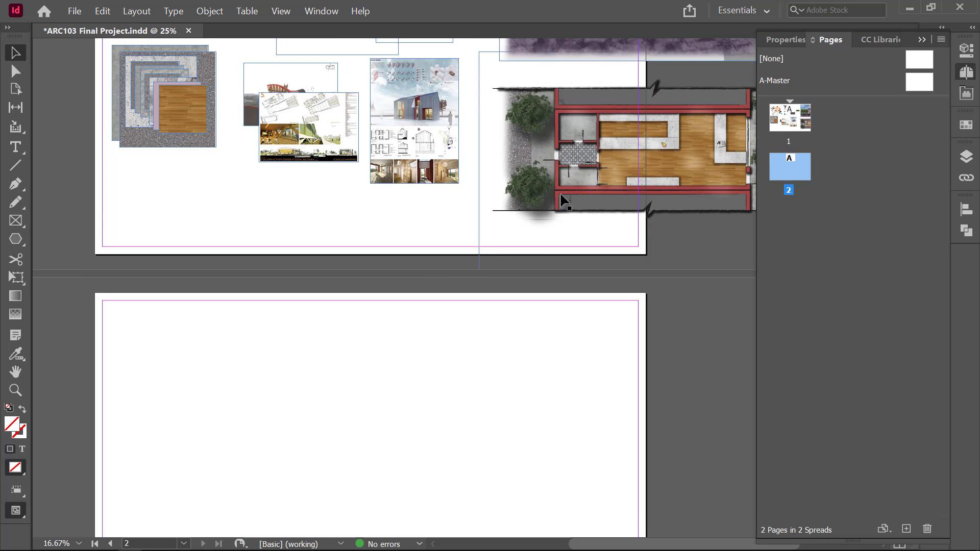
scroll(561, 192, up, 4)
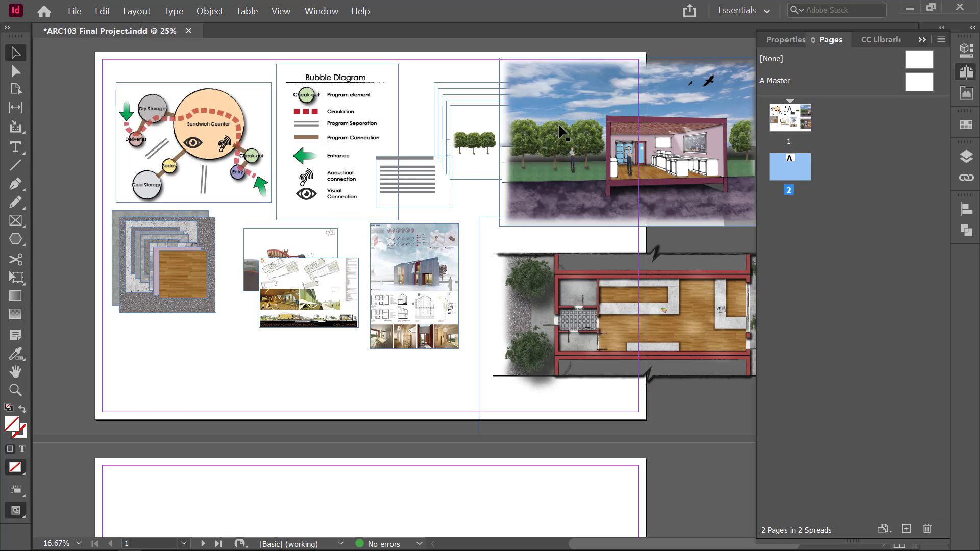
drag(558, 123, 265, 394)
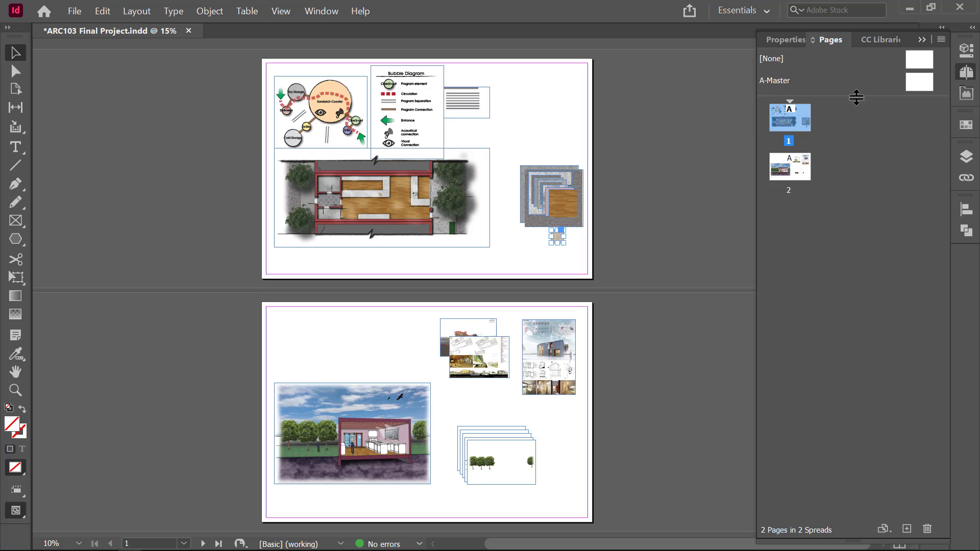
Open the A-Master page for editing
click(915, 83)
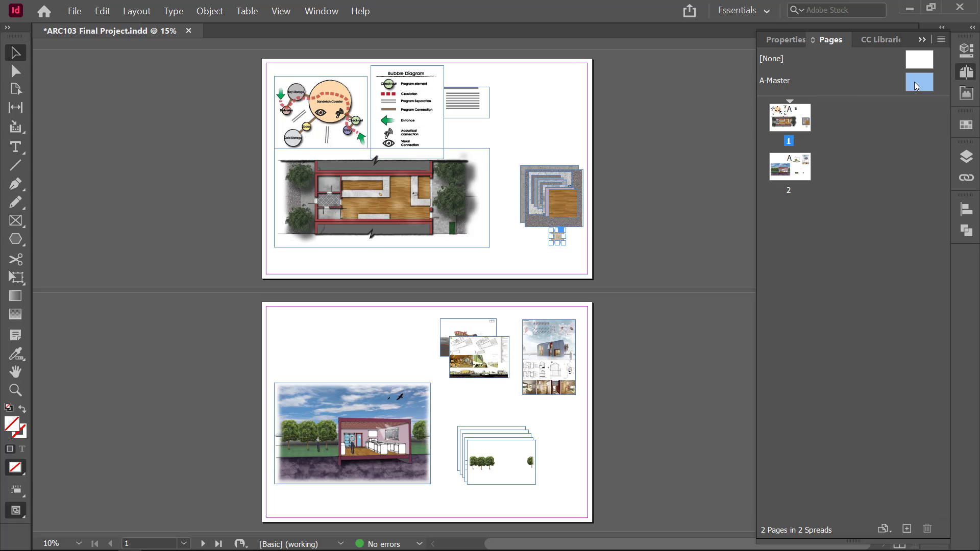
double_click(915, 84)
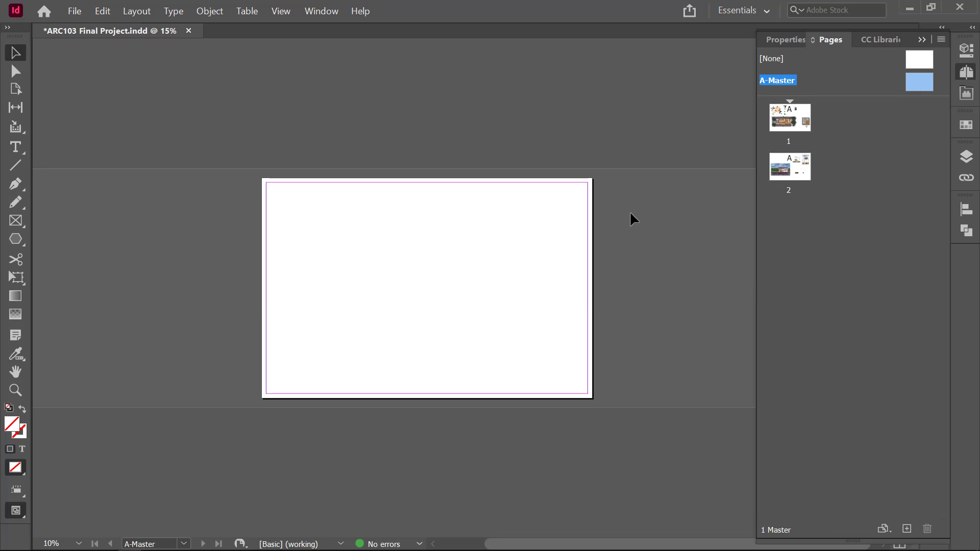
key(ctrl+equal)
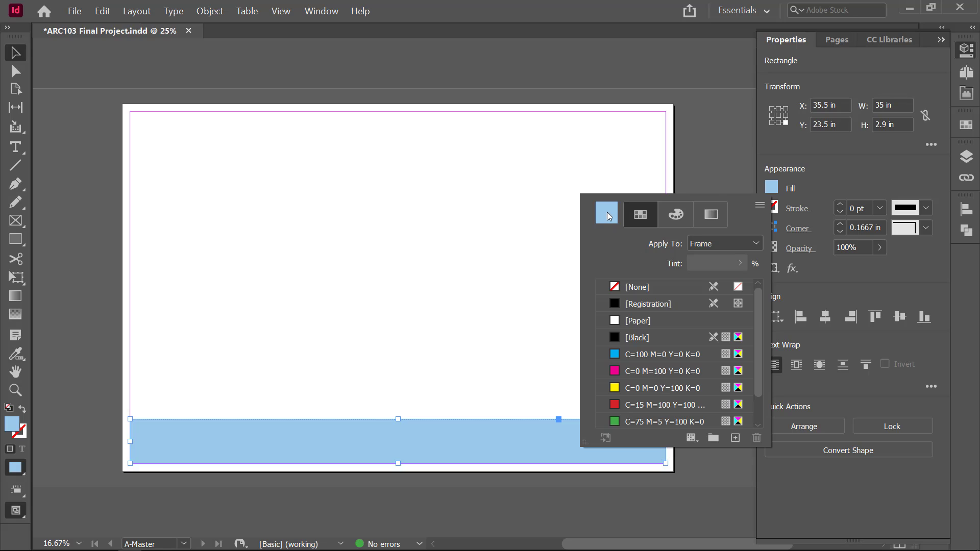
Lighten the blue fill of the rectangle along the master page's lower margin by raising its Lab lightness to 91 (#baebff)
double_click(607, 212)
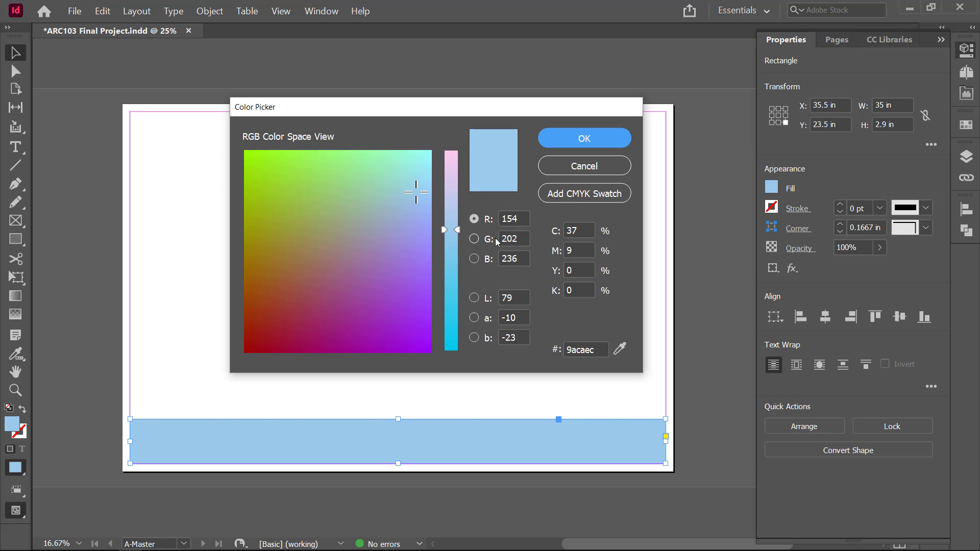
click(474, 299)
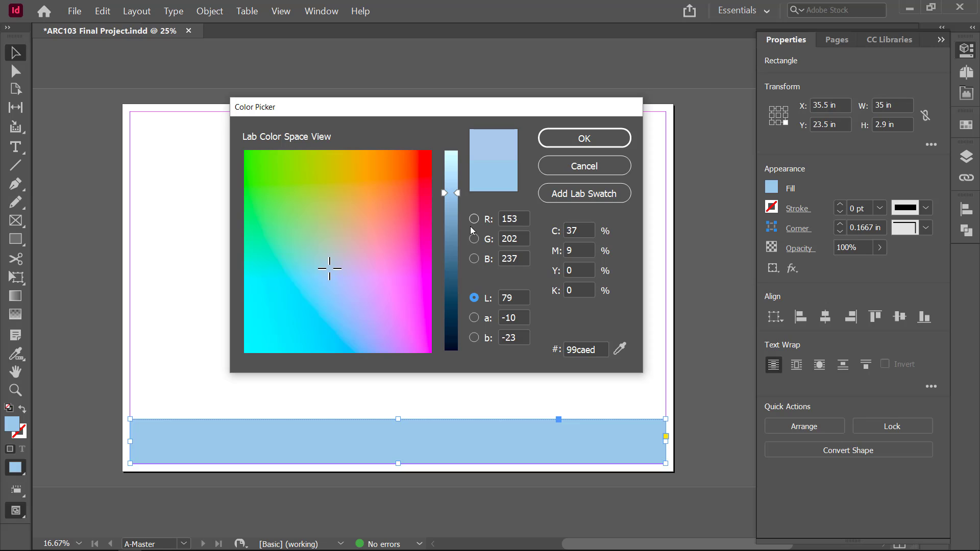
drag(458, 194, 467, 168)
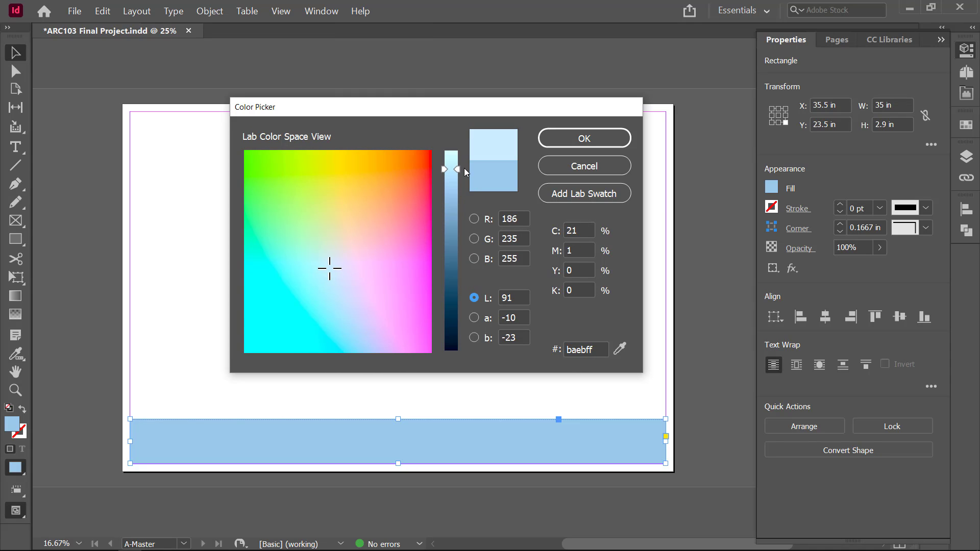
click(582, 140)
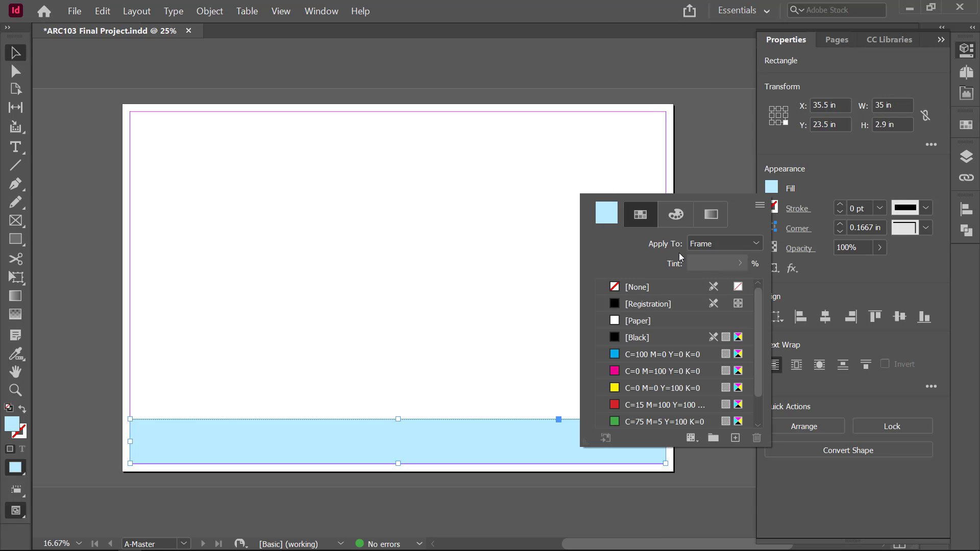
key(Escape)
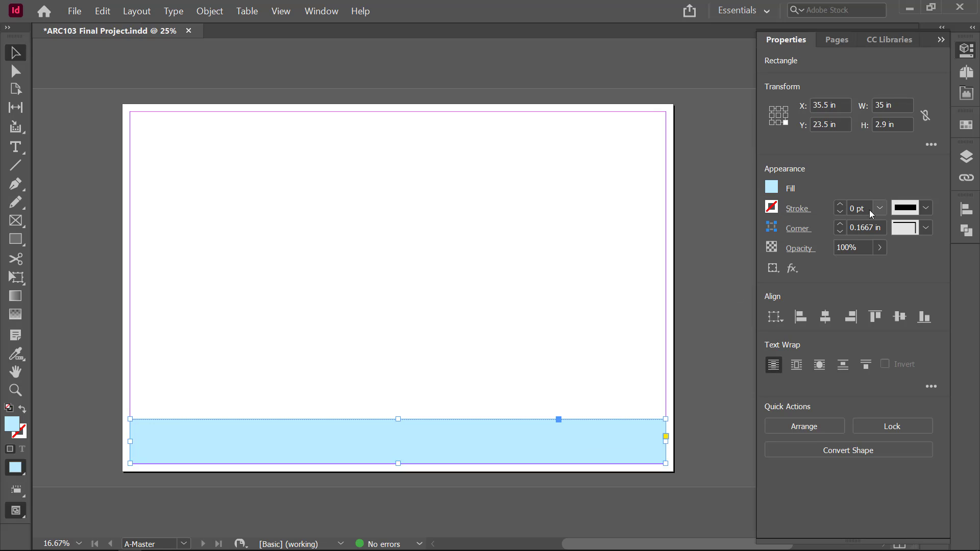
Give the light blue rectangle a [Black] stroke and increase its weight to 6 pt
key(ctrl+2)
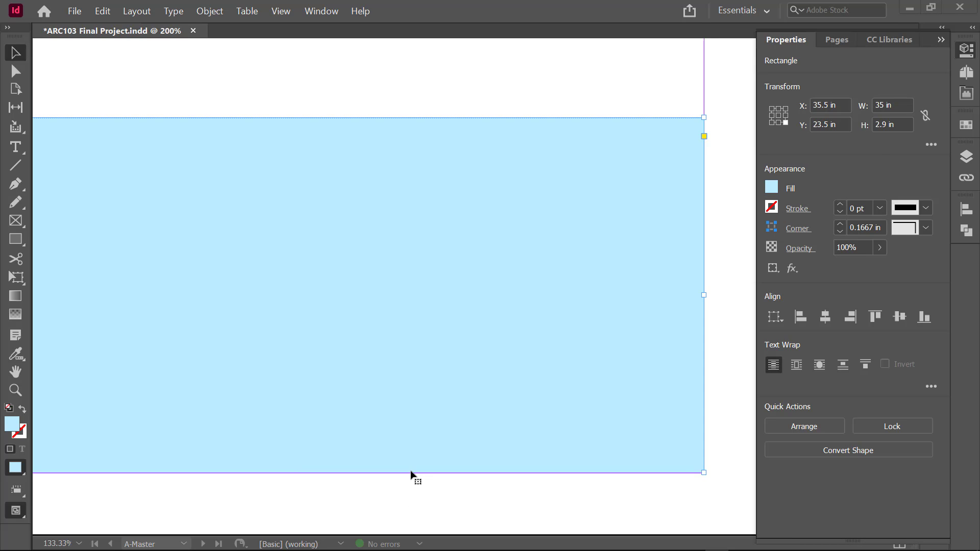
click(772, 207)
click(645, 356)
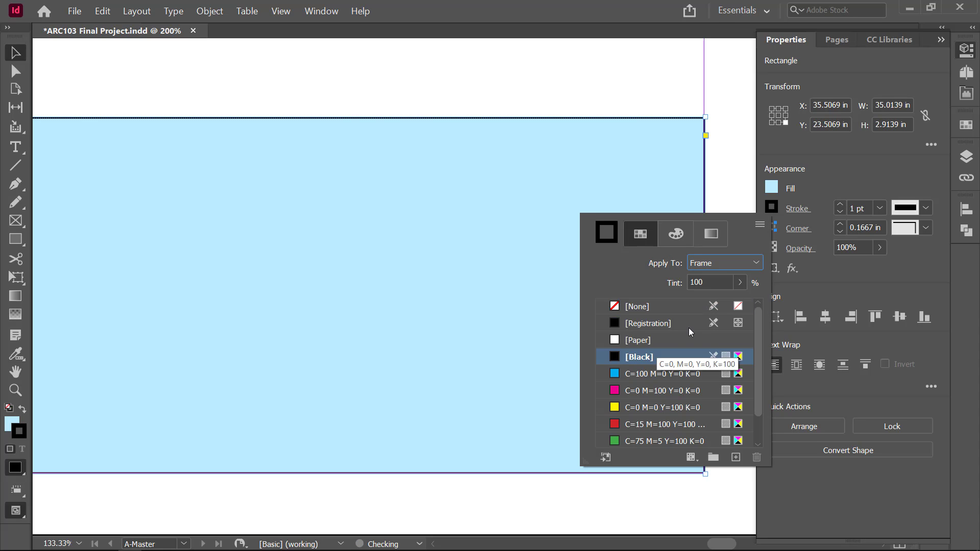
click(840, 203)
click(841, 203)
click(841, 204)
click(841, 203)
click(840, 203)
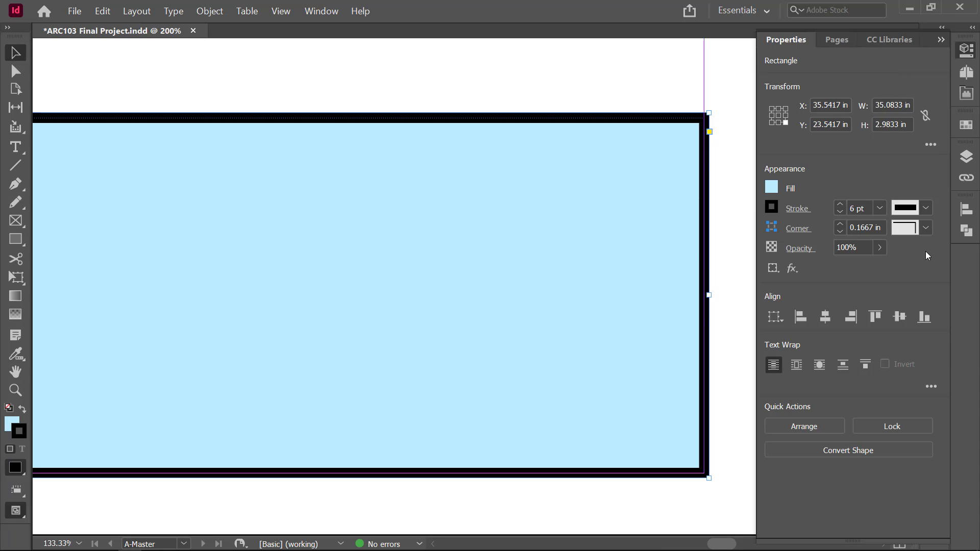
Change the rectangle's stroke style to Straight Hash and its weight to 10 pt
click(926, 208)
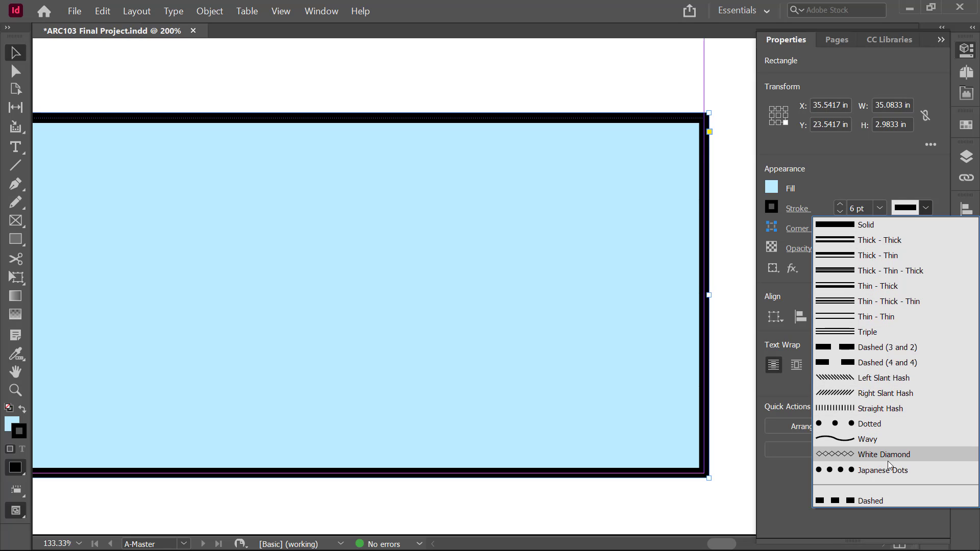
click(871, 410)
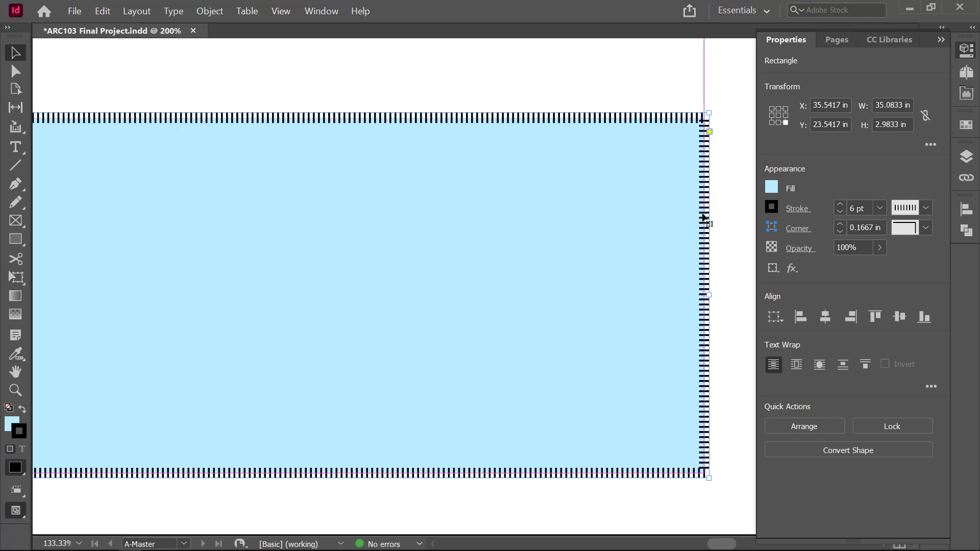
click(878, 208)
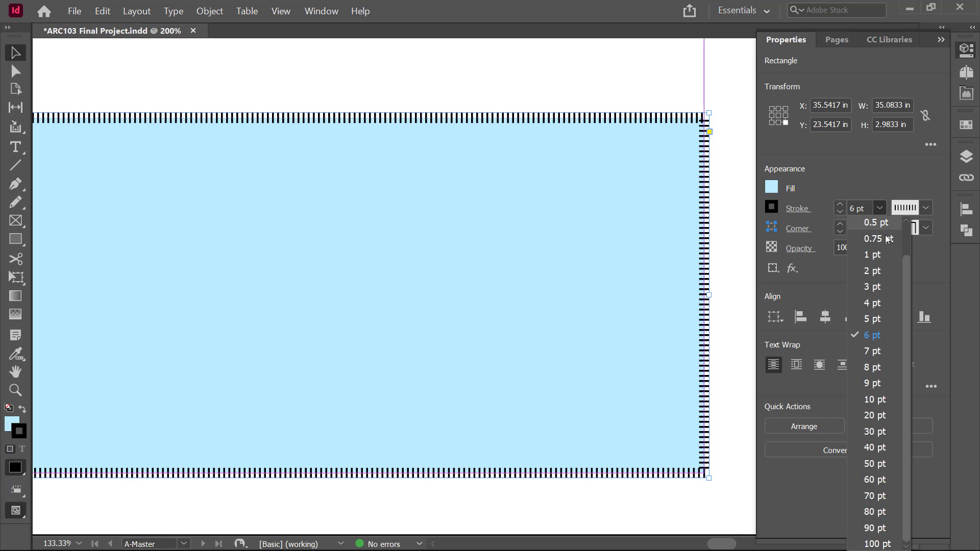
click(874, 398)
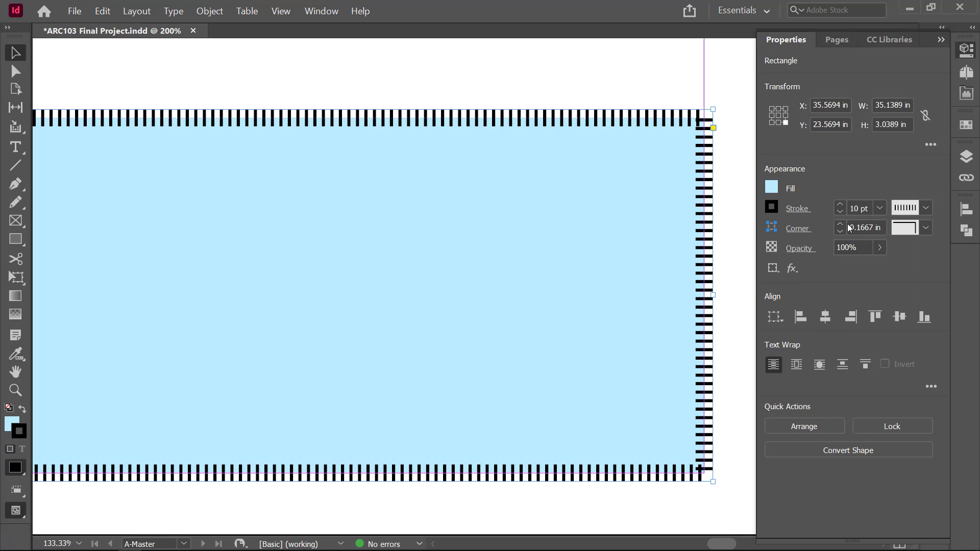
Try Bevel corners on the hashed rectangle and replace them with the Rounded corner style
click(926, 228)
click(889, 275)
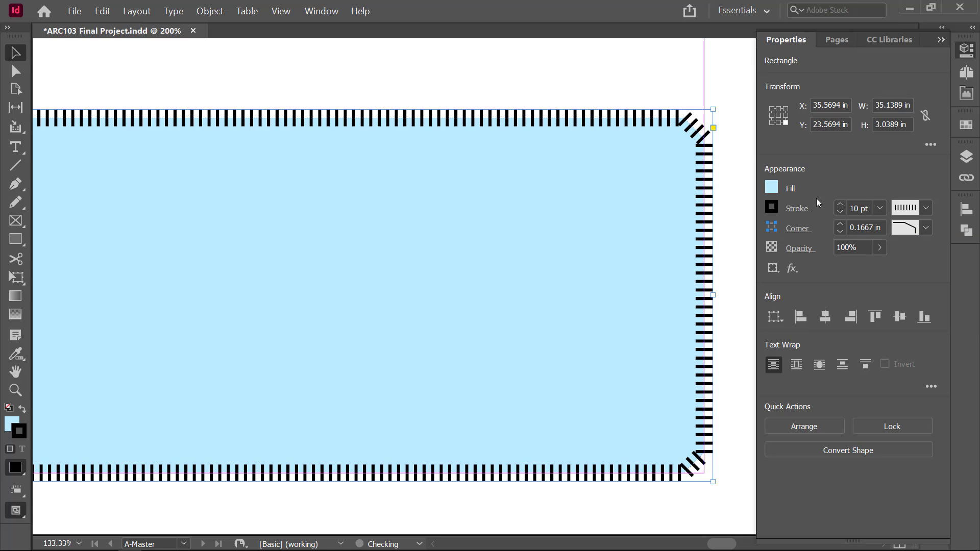
click(926, 229)
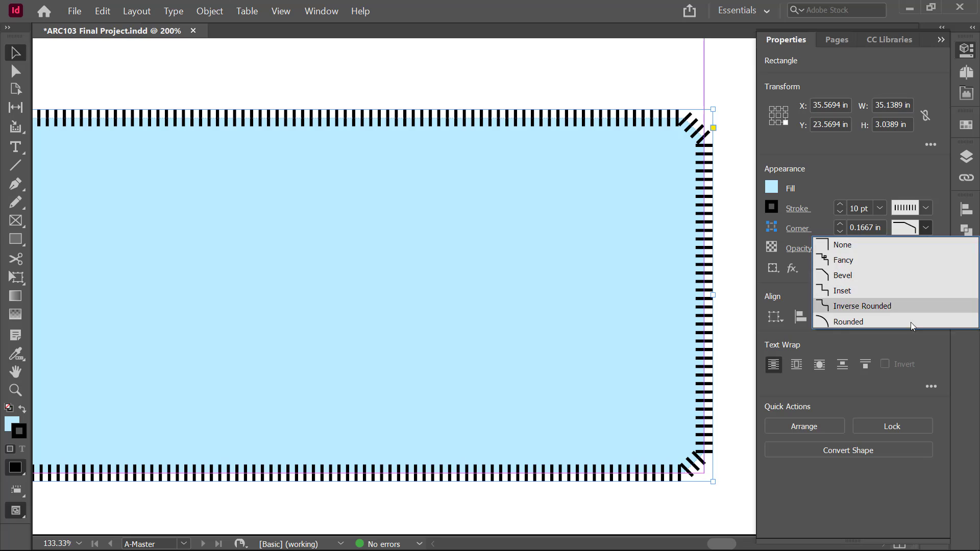
click(887, 323)
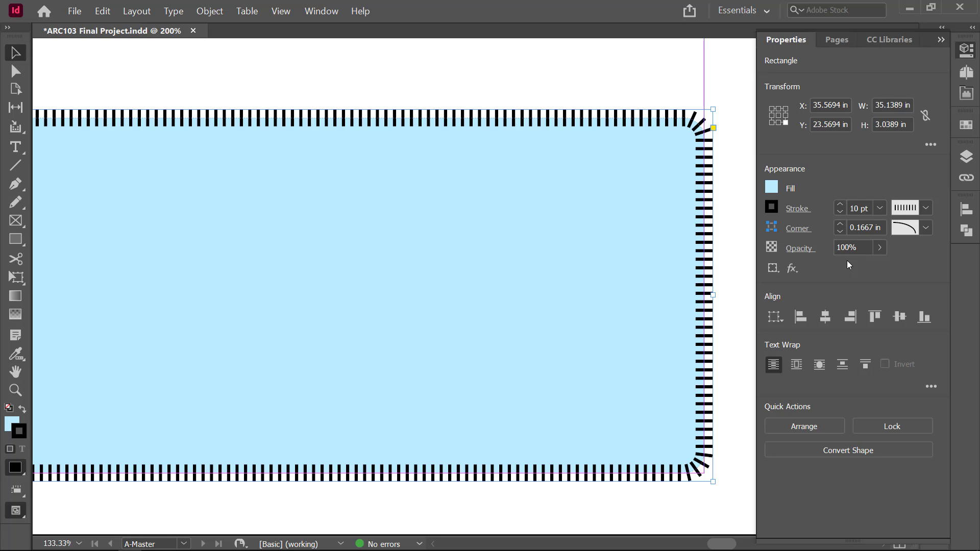
key(ctrl+0)
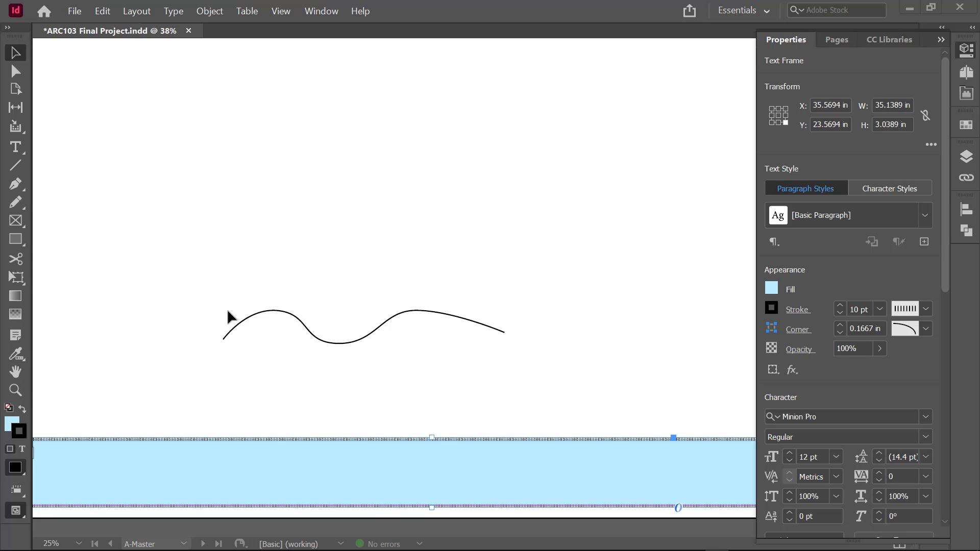
Start text entry inside the light blue rectangle with a 72 pt font size and full justification of all lines
click(13, 148)
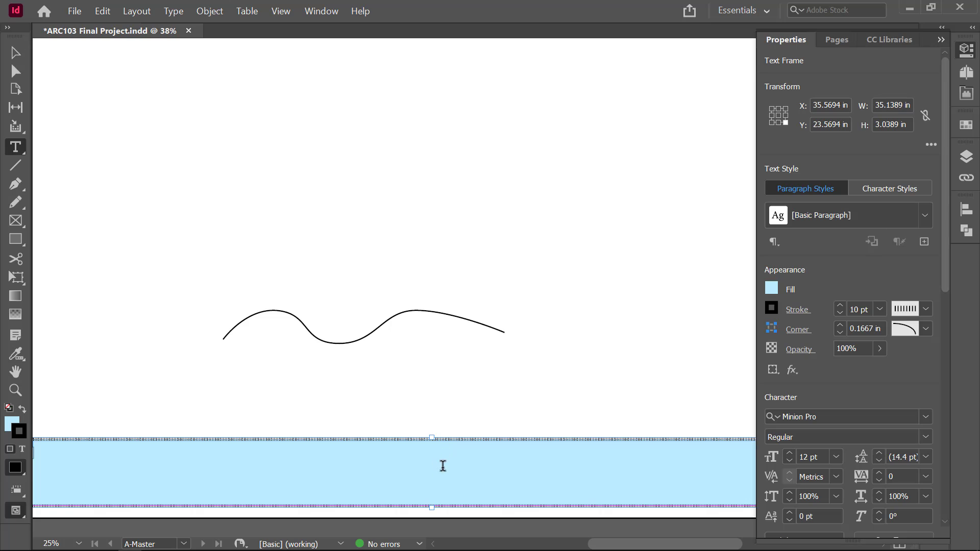
key(ctrl+z)
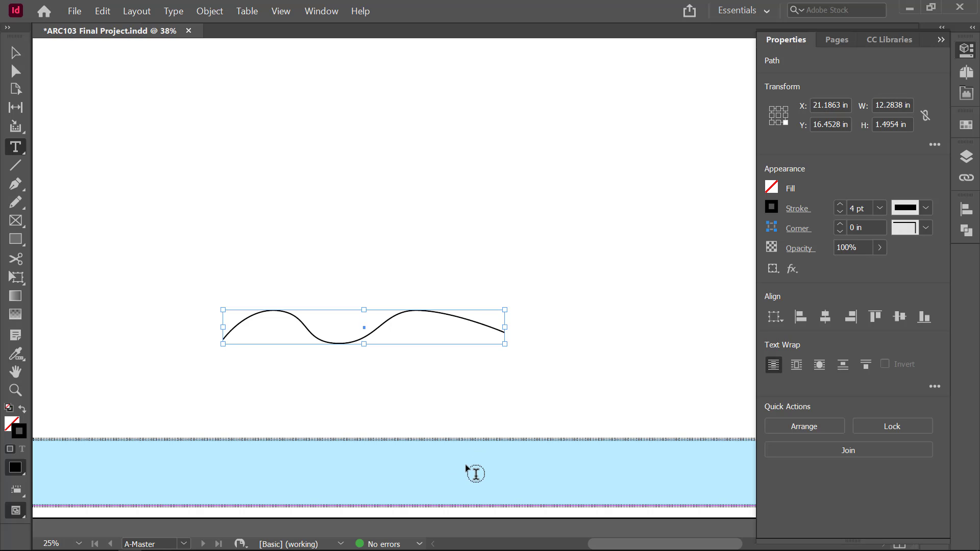
click(460, 469)
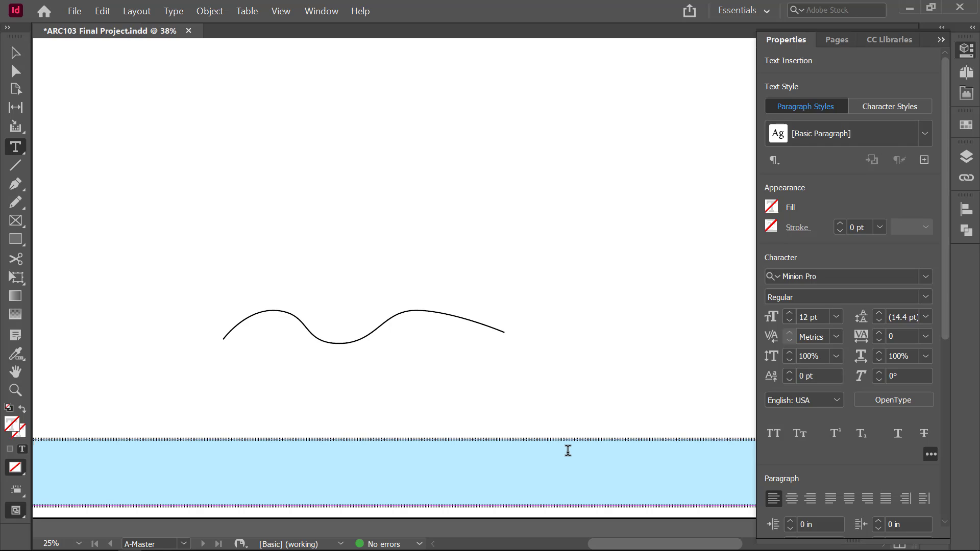
click(838, 317)
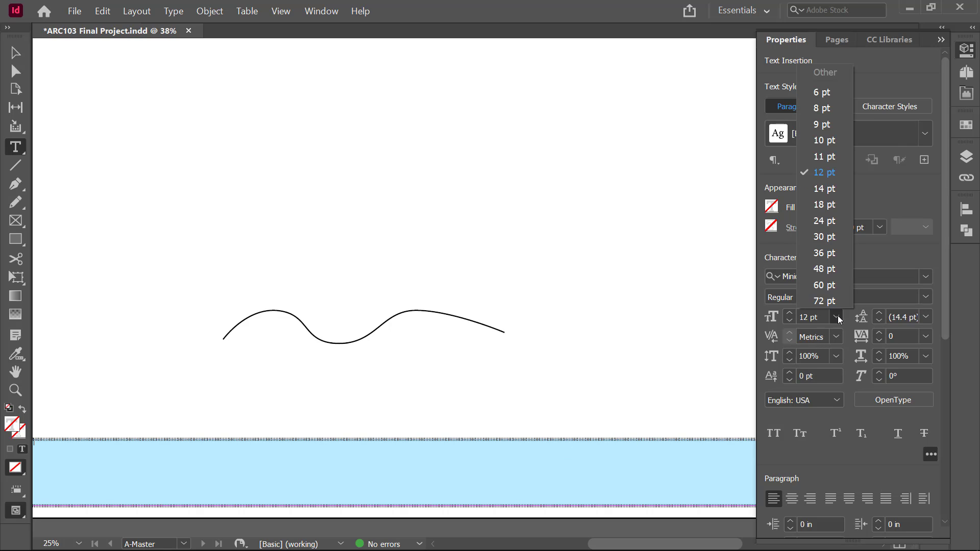
click(838, 299)
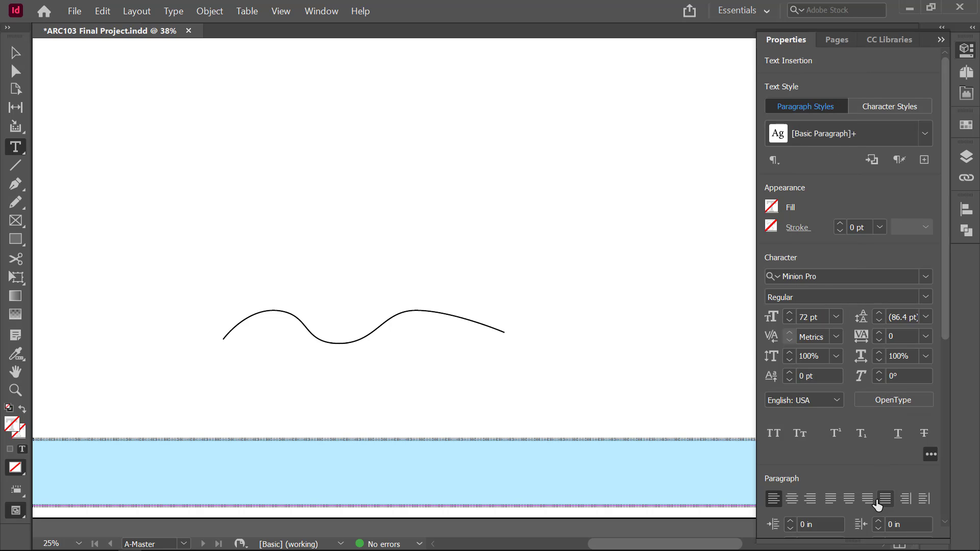
click(792, 498)
click(886, 498)
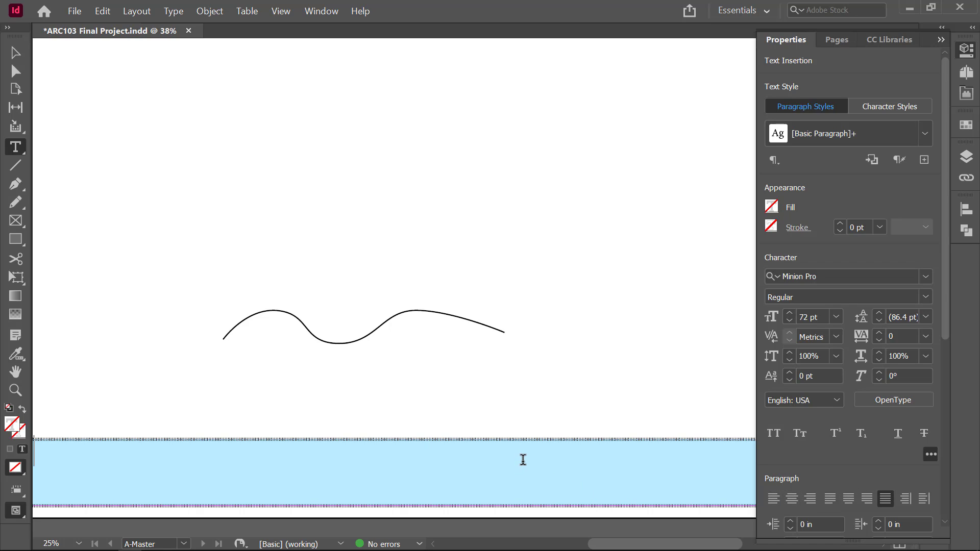
Enter the title "Sandwich Shoppe" in the light blue rectangle and center it horizontally
text(Sanddwic)
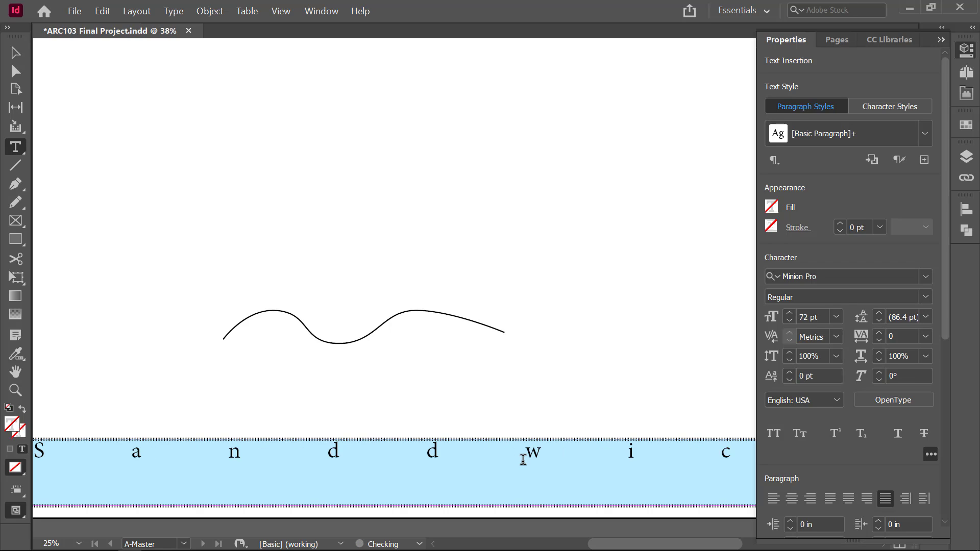
text(h)
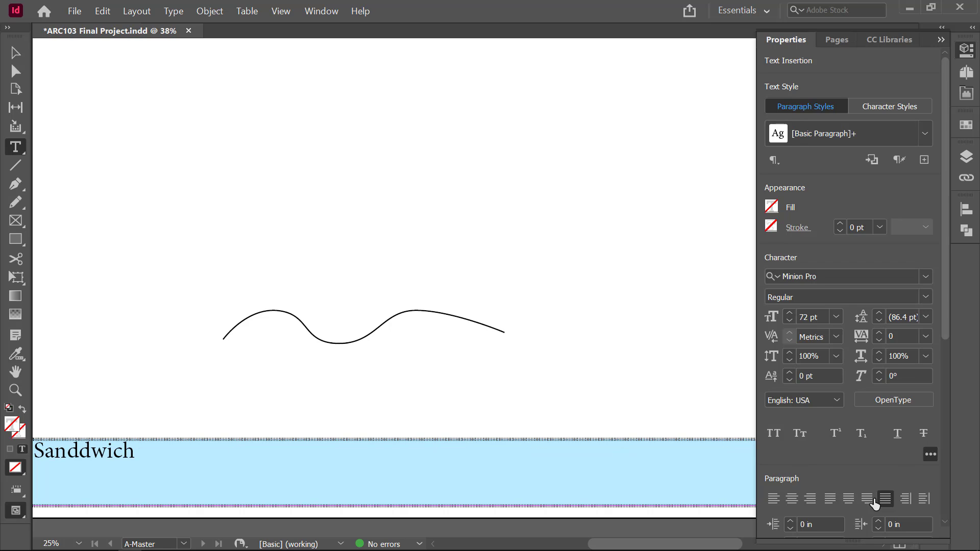
click(793, 499)
text(Shoppe)
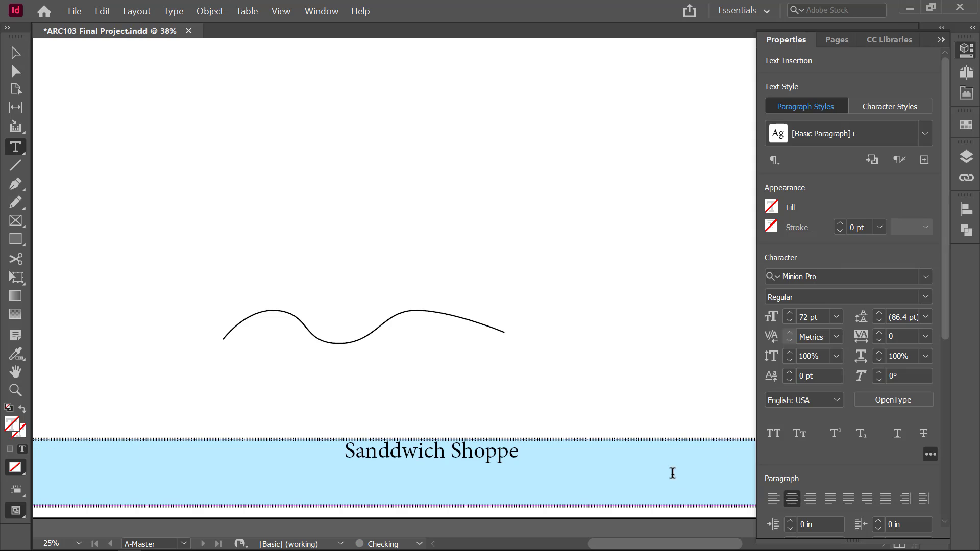
click(401, 452)
key(BackSpace)
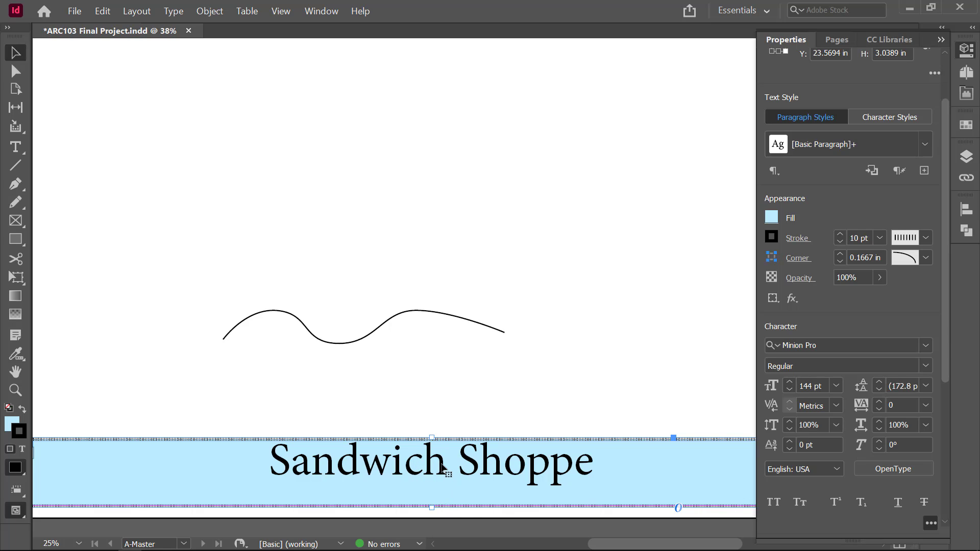
Set the title frame's vertical justification to Center and extend the frame upward to about 5.07 in high
right_click(442, 465)
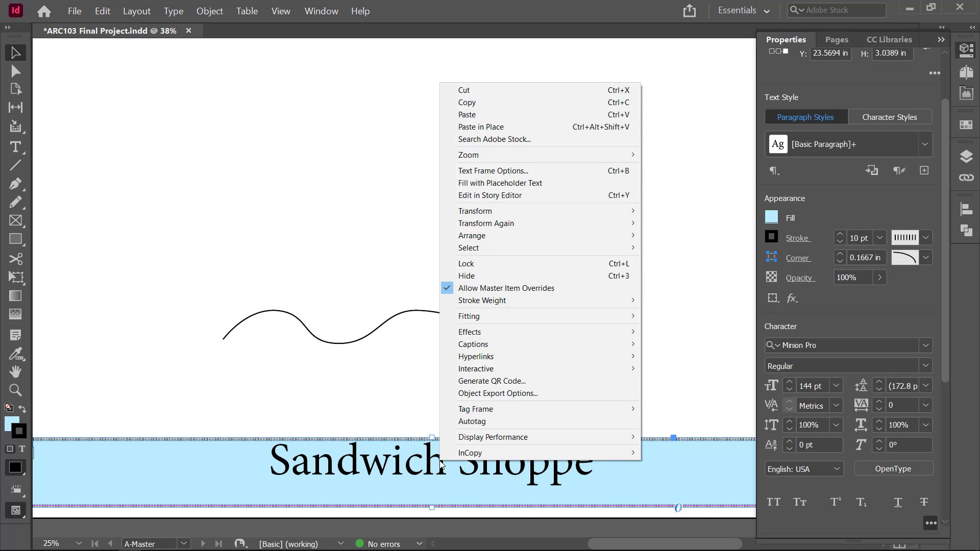
click(504, 172)
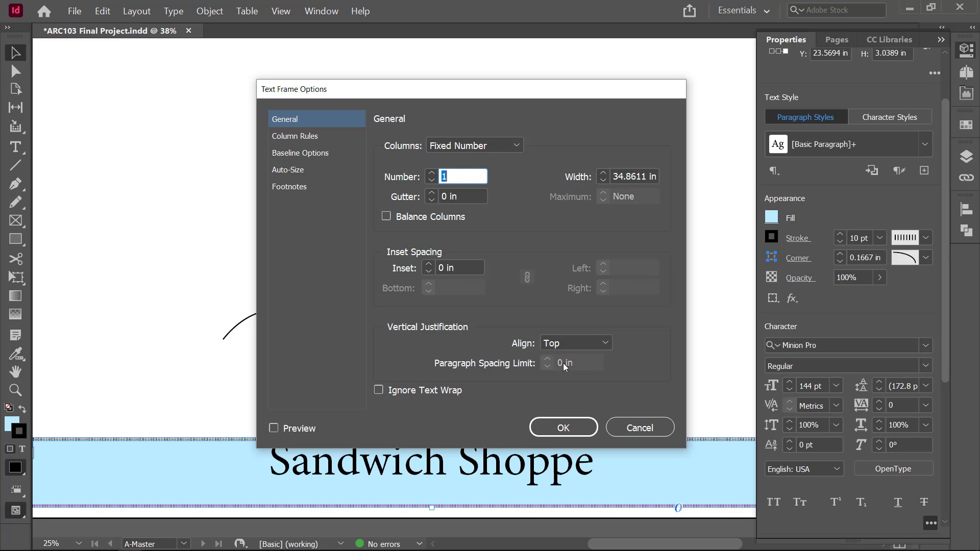
click(603, 344)
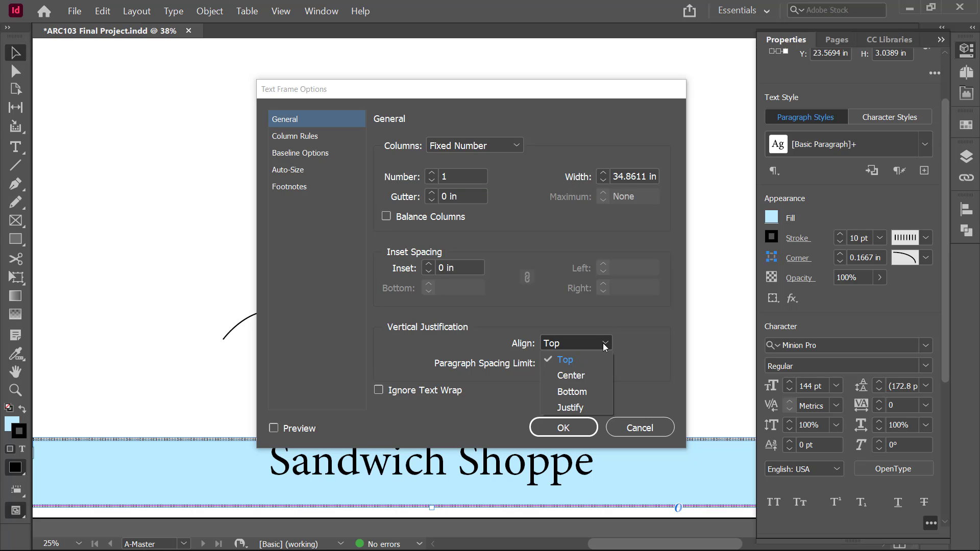
click(598, 376)
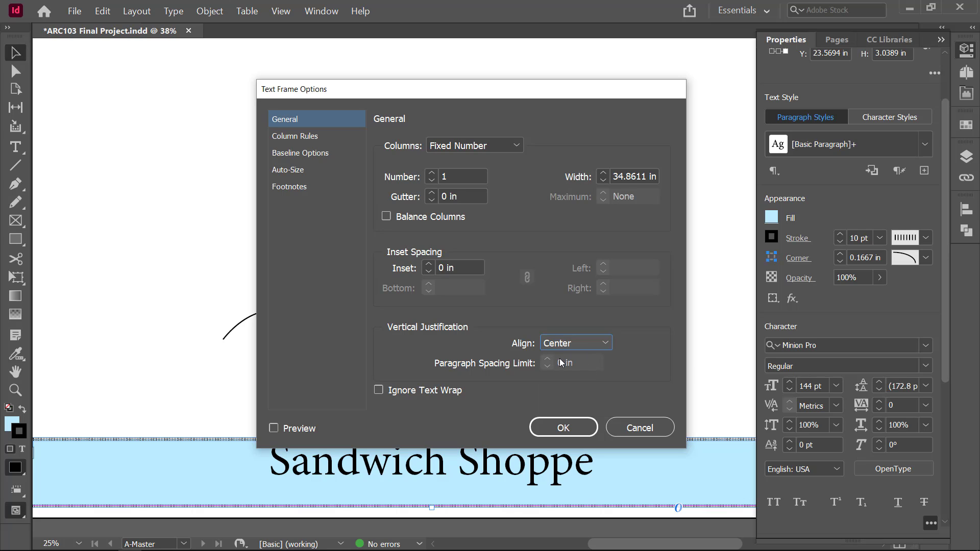
click(561, 427)
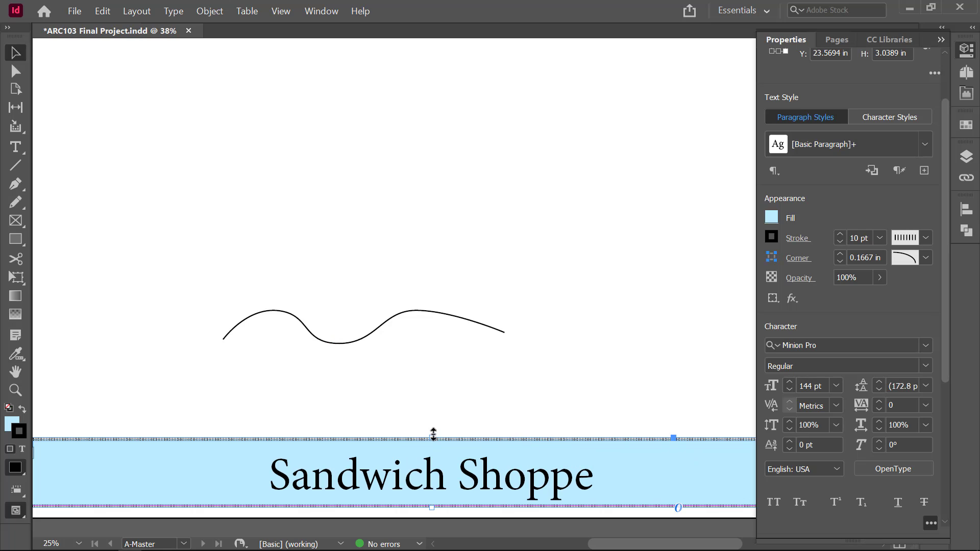
drag(432, 434, 432, 391)
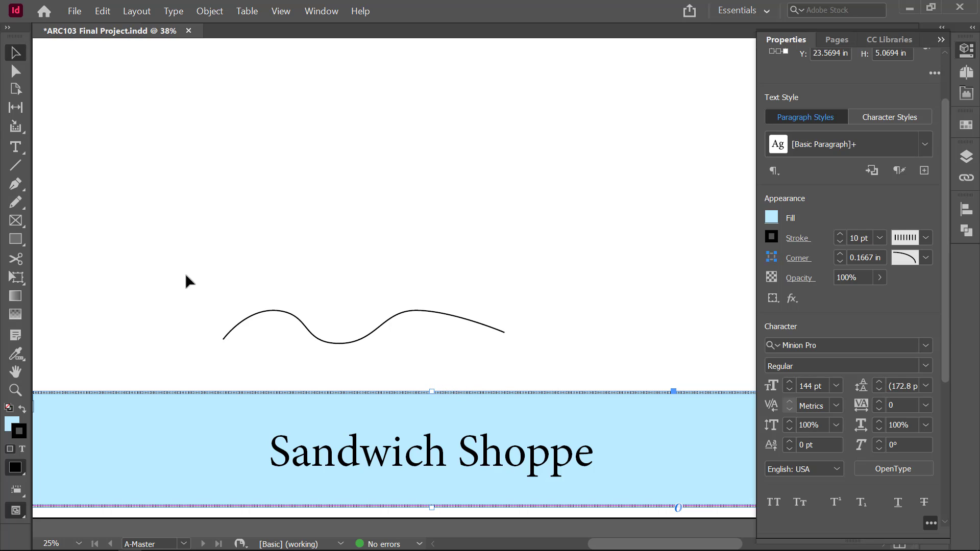
Add a line of filler text along the wavy path above the title strip and set it to 60 pt
click(25, 147)
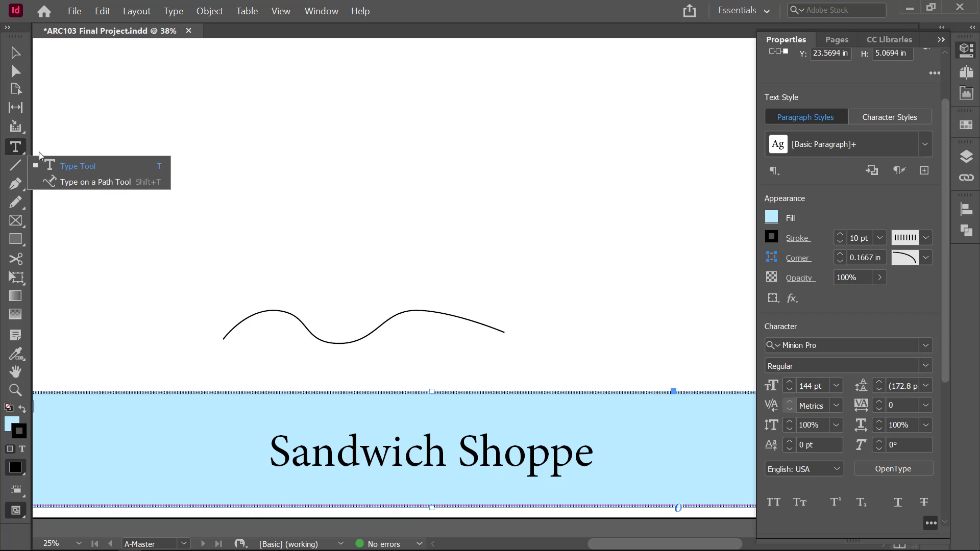
click(75, 182)
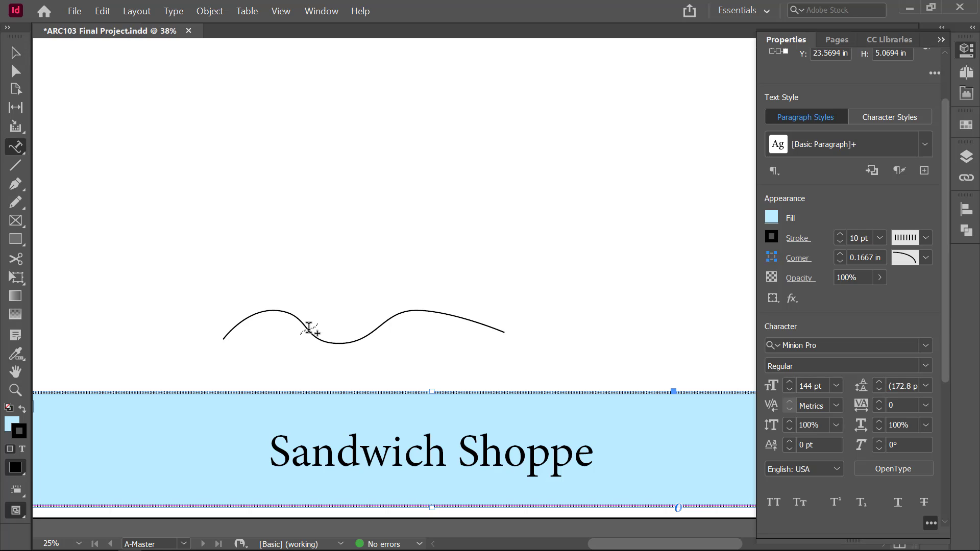
click(346, 342)
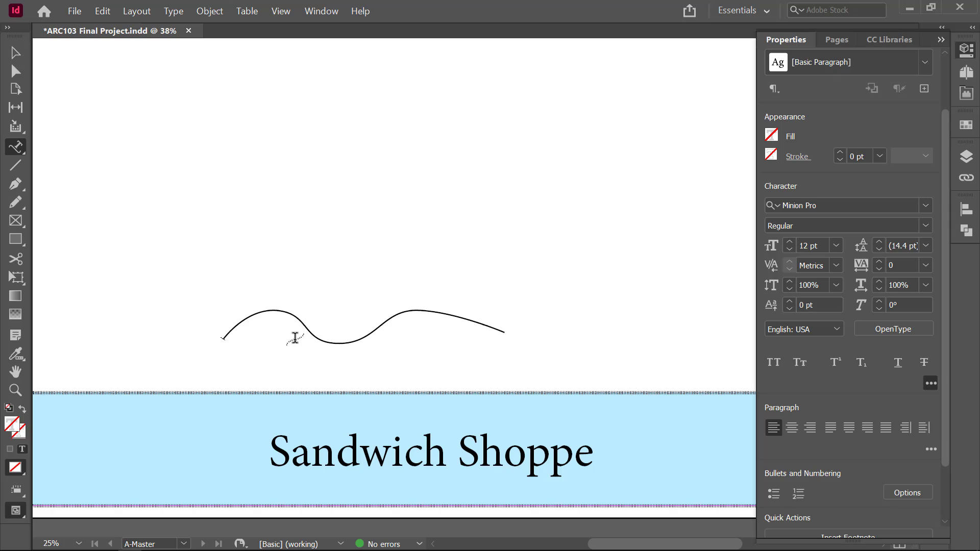
text(asdfasdfasdfa)
key(ctrl+a)
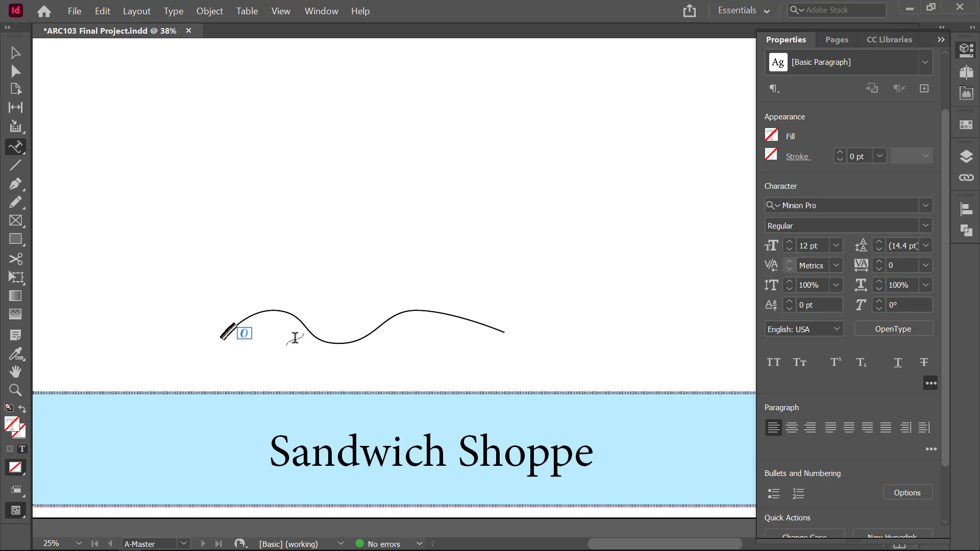
click(836, 246)
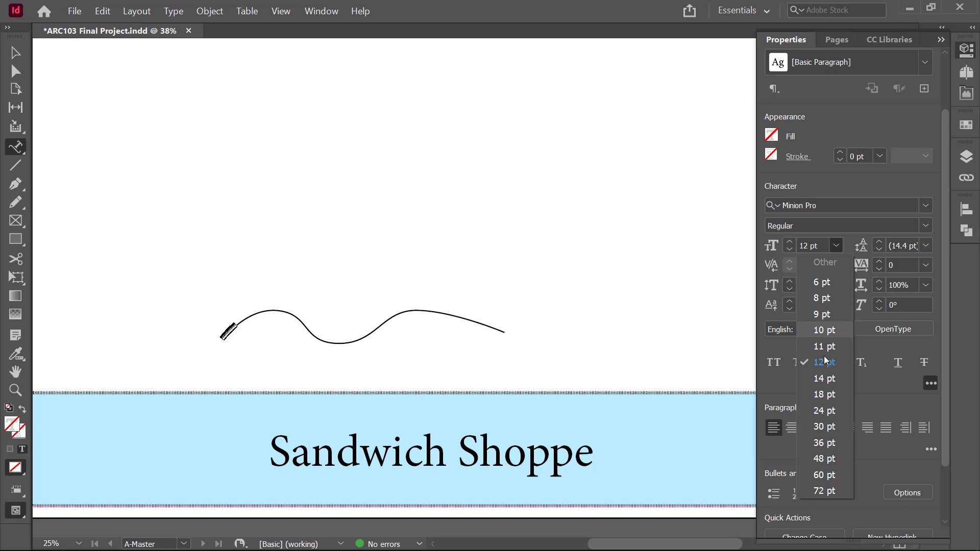
click(823, 475)
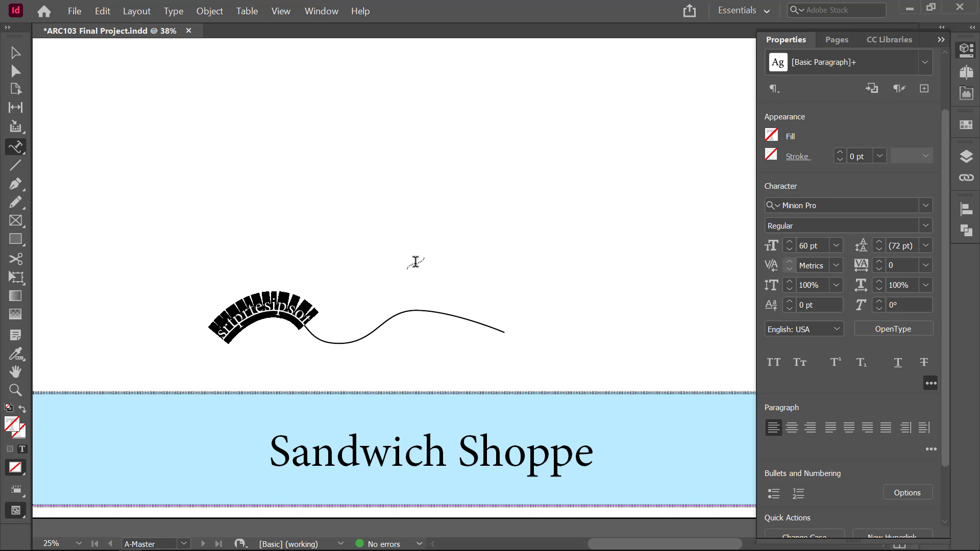
Switch from the A-Master to page 1 and show the rulers
click(837, 39)
double_click(778, 80)
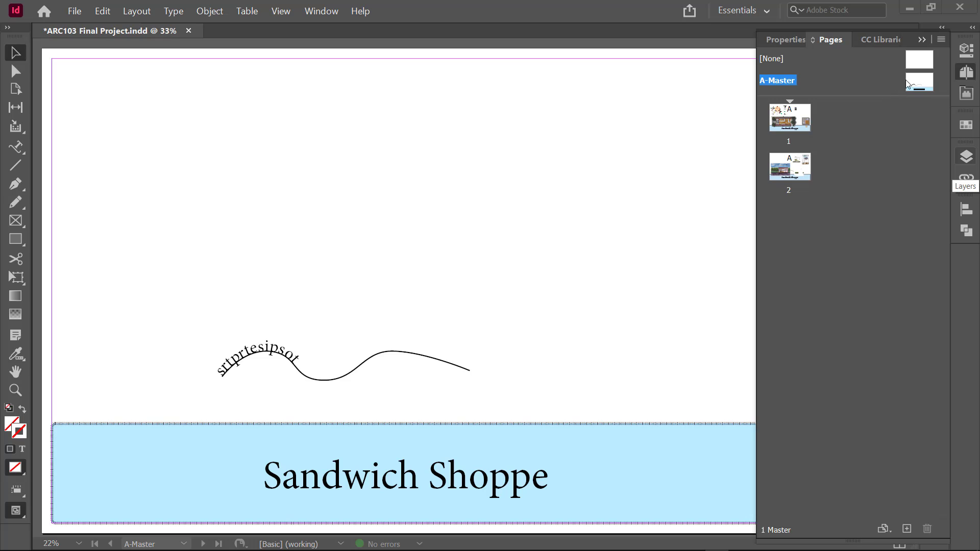
click(806, 125)
double_click(801, 124)
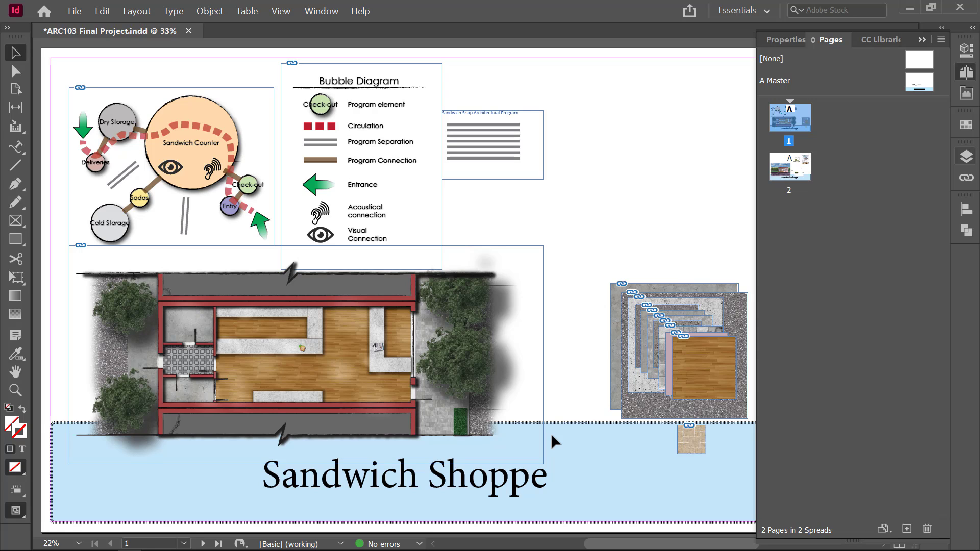
key(ctrl+r)
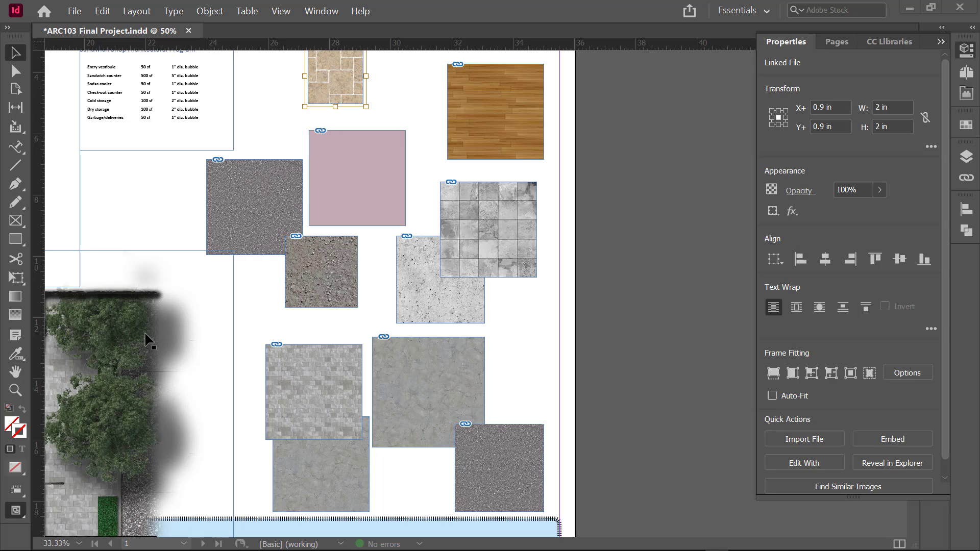
Shift the wood flooring image within its frame on page 1 and nudge the frame slightly left
click(255, 133)
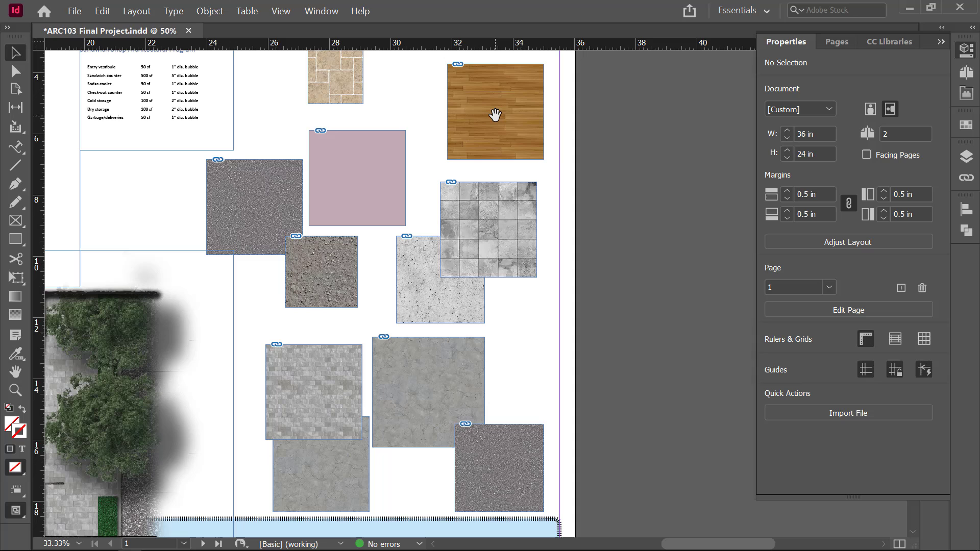
drag(496, 115, 477, 132)
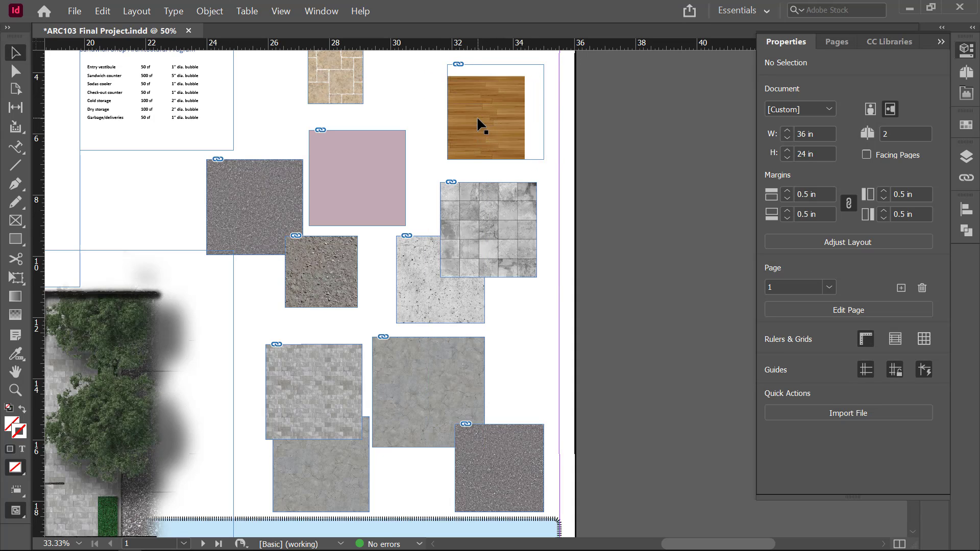
click(472, 128)
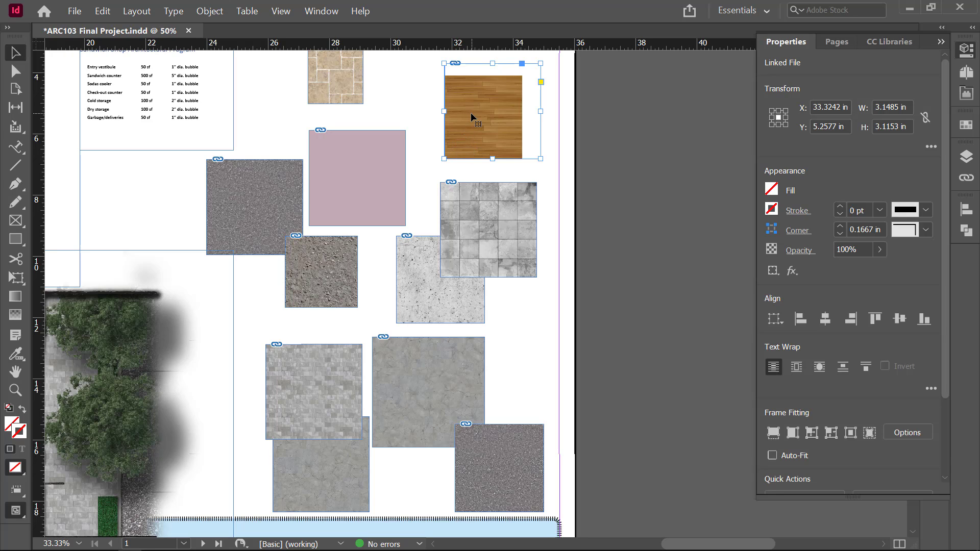
mouse_move(473, 119)
mouse_down()
mouse_move(468, 127)
mouse_move(487, 122)
mouse_up()
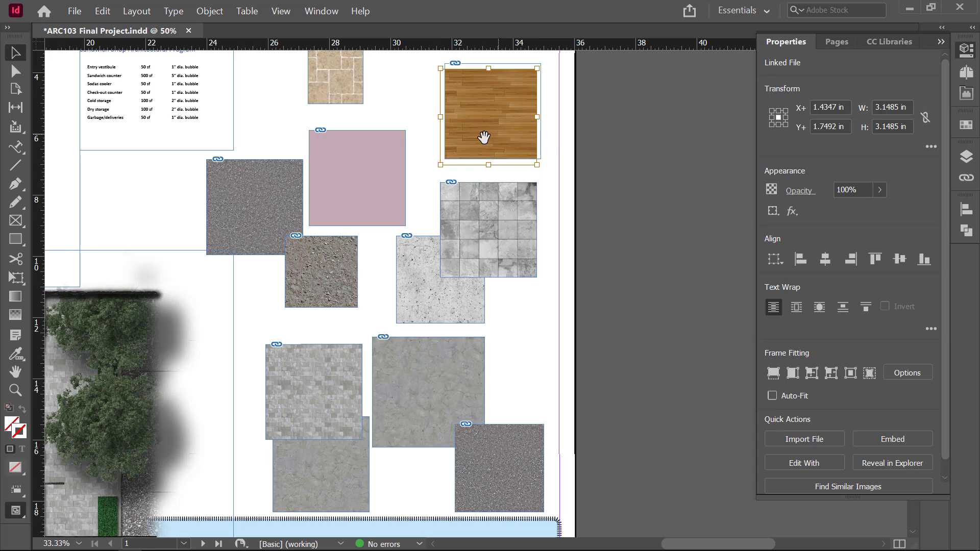
Move the gray square-tile texture slightly up and to the left
click(411, 137)
click(467, 199)
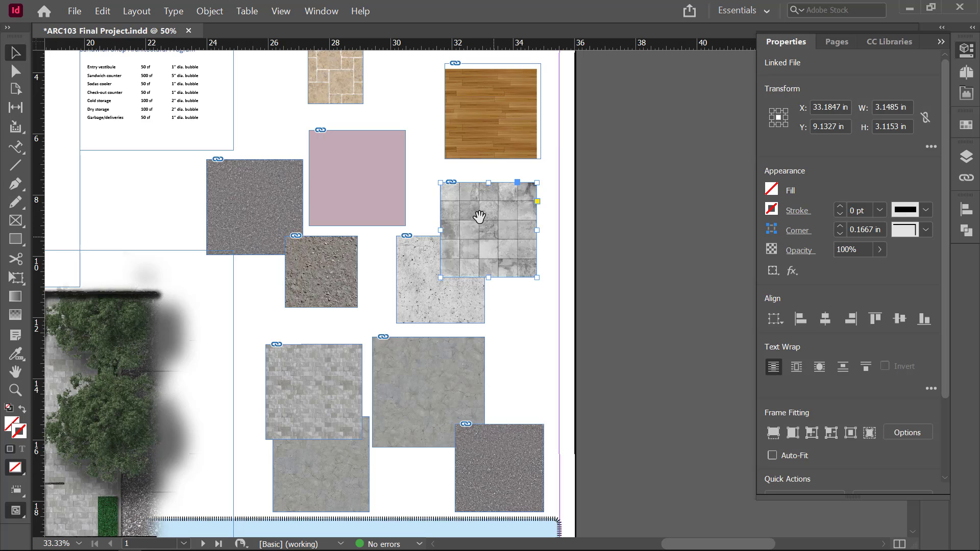
drag(465, 204, 452, 192)
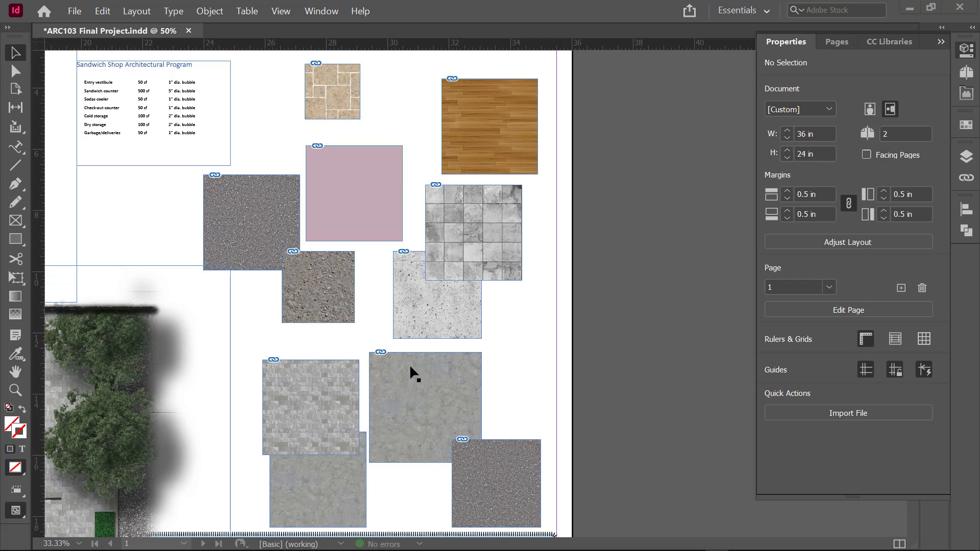
Set the beige stone paver image's frame to 2.2 in wide and 2.2 in high
click(344, 94)
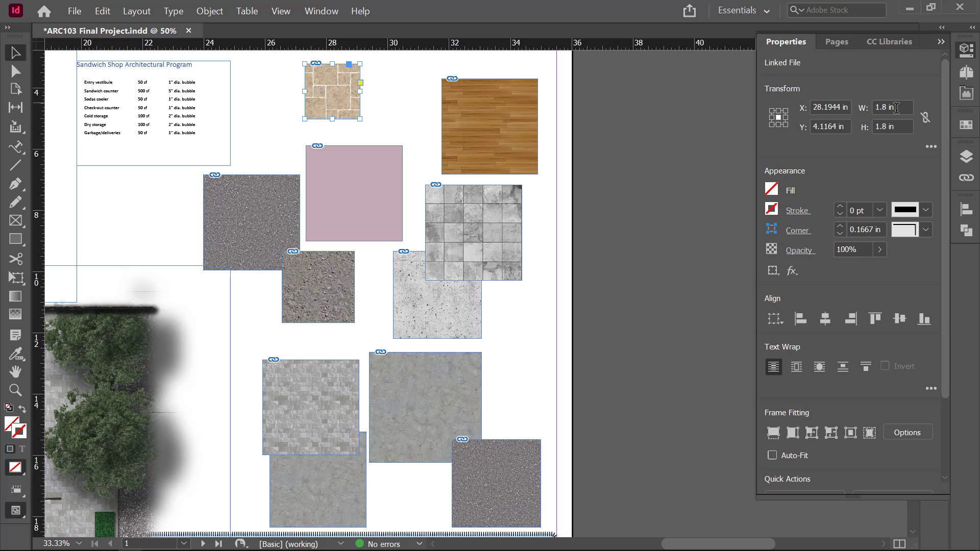
drag(899, 107, 852, 104)
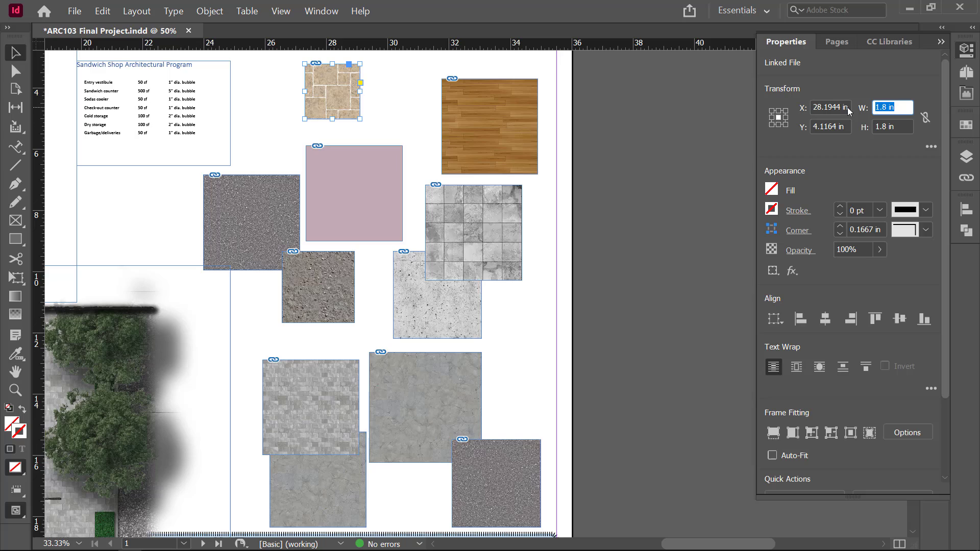
text(2.2)
key(Tab)
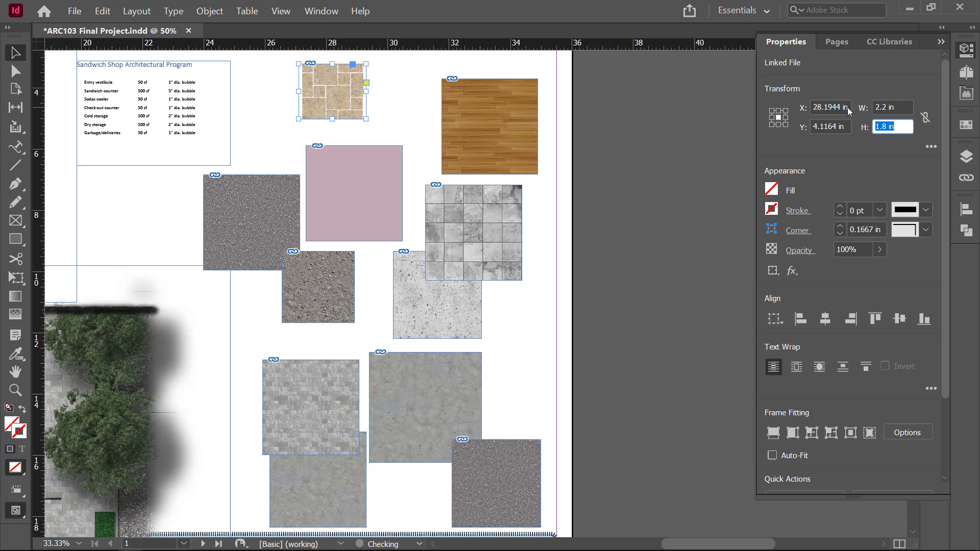
text(2.2)
key(Return)
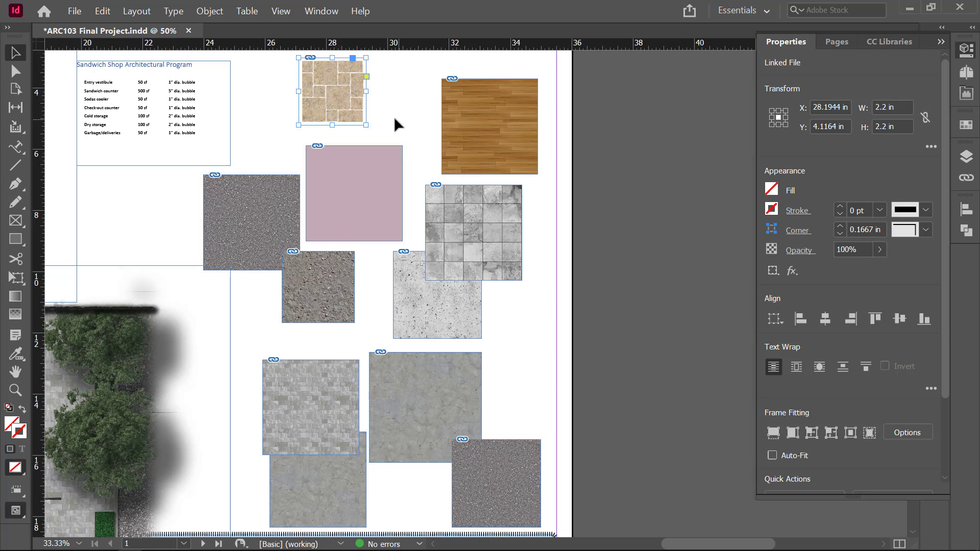
Select the ten textures below and beside the beige pavers and resize each to 2.2 x 2.2 in with Transform Sequence Again Individually
click(548, 163)
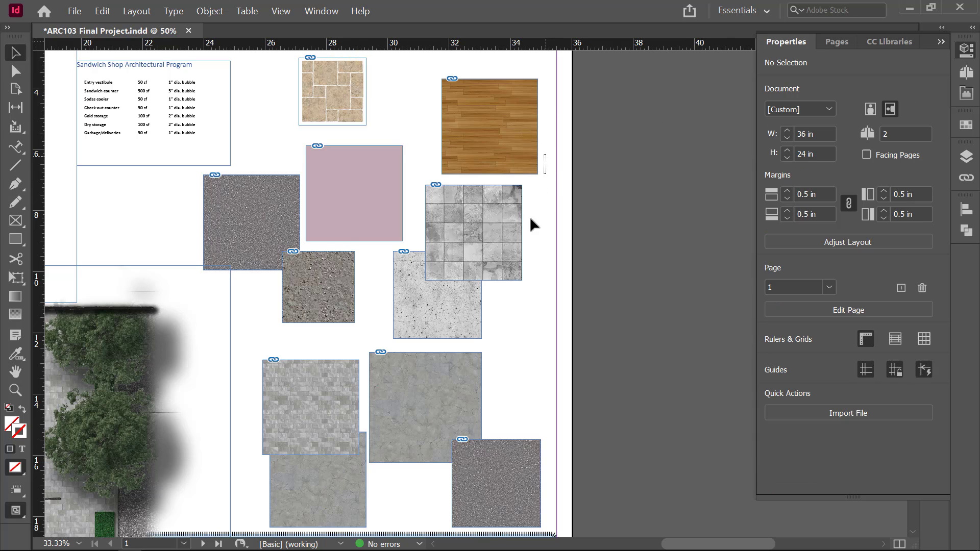
drag(529, 217, 273, 489)
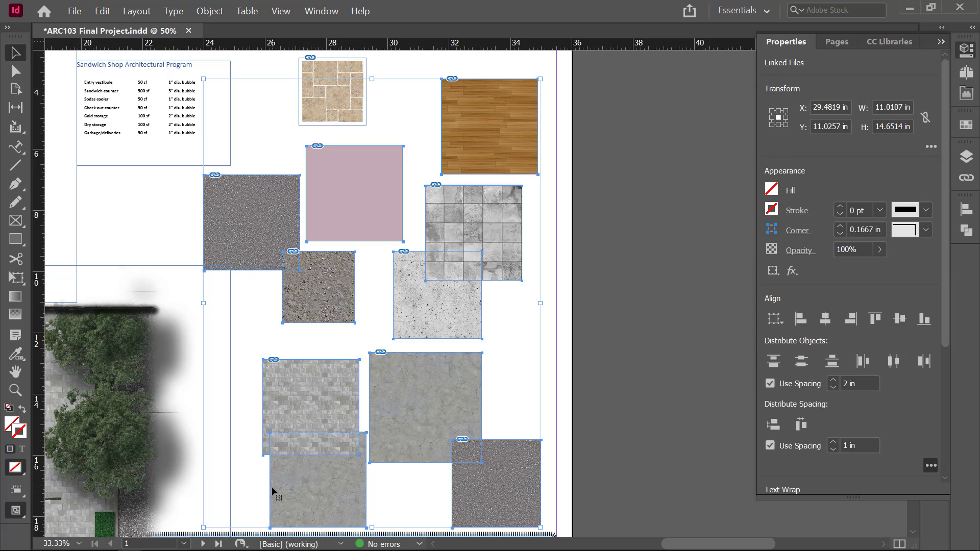
right_click(485, 146)
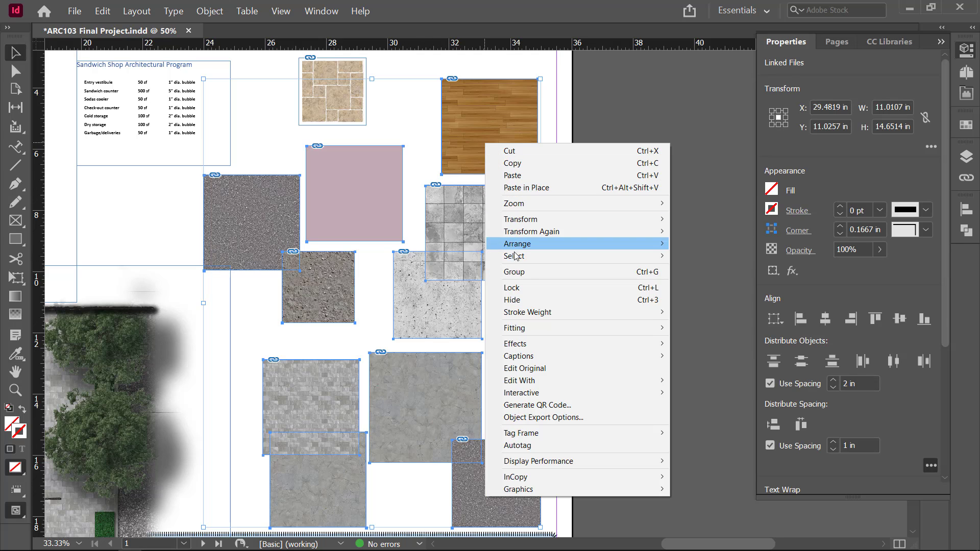
mouse_move(565, 229)
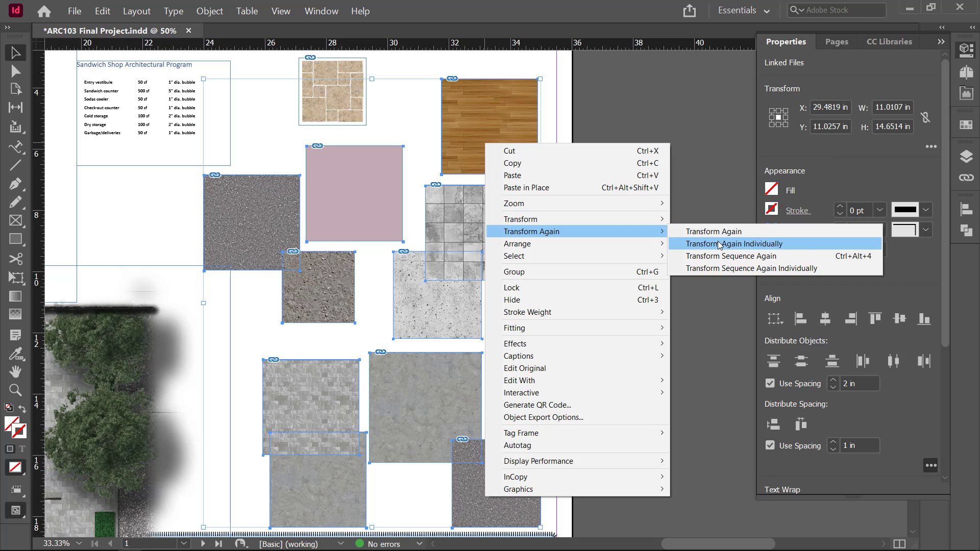
click(727, 269)
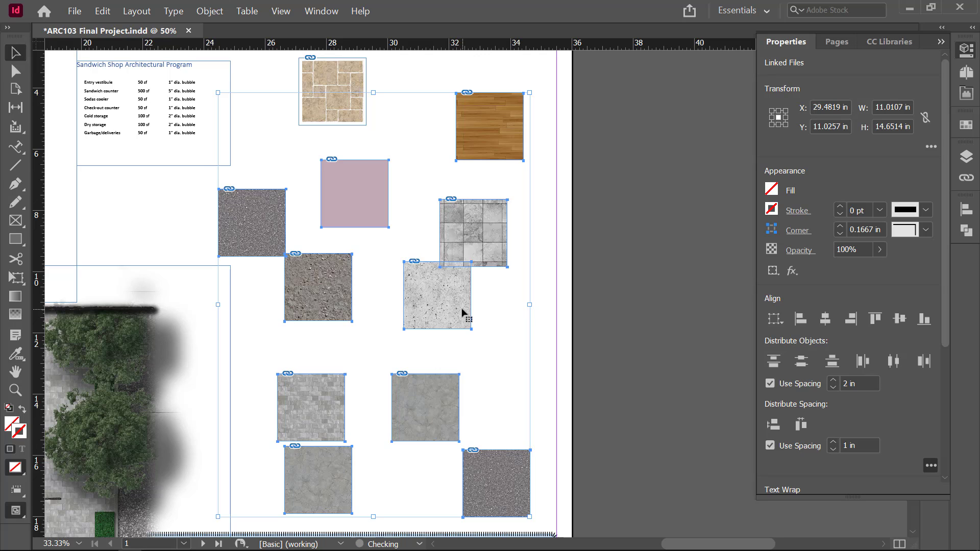
Undo the individual resizing, try Transform Sequence Again on the selected textures, and restore the individually resized ones
key(ctrl+z)
right_click(482, 137)
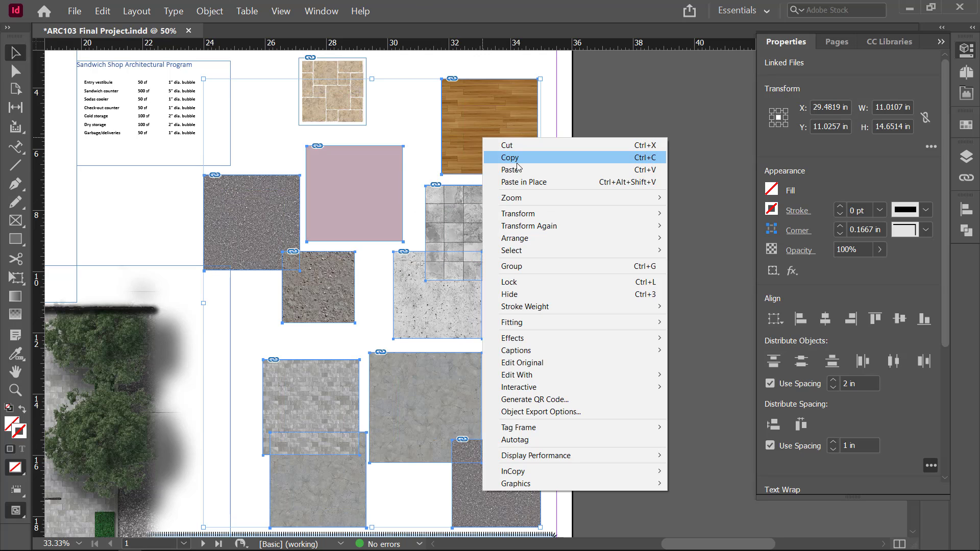
mouse_move(574, 227)
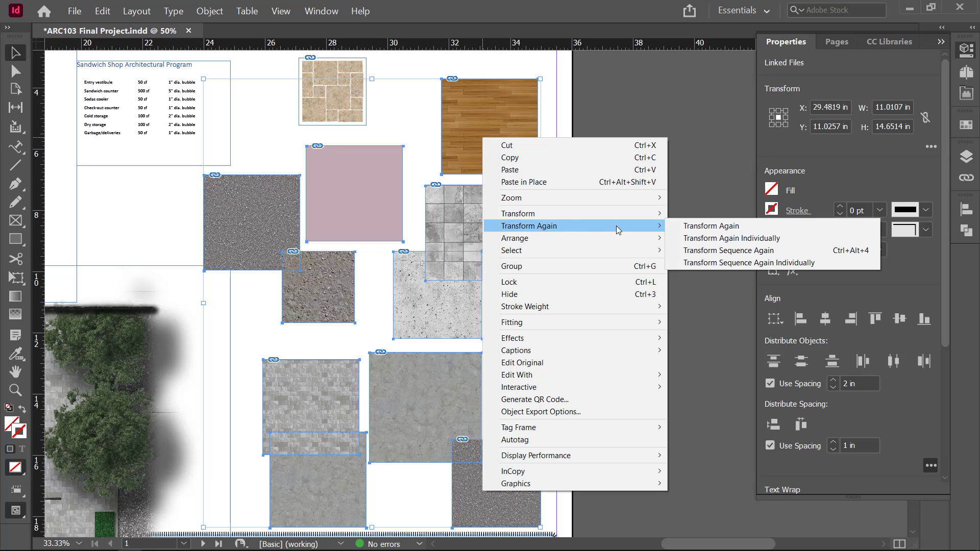
click(707, 251)
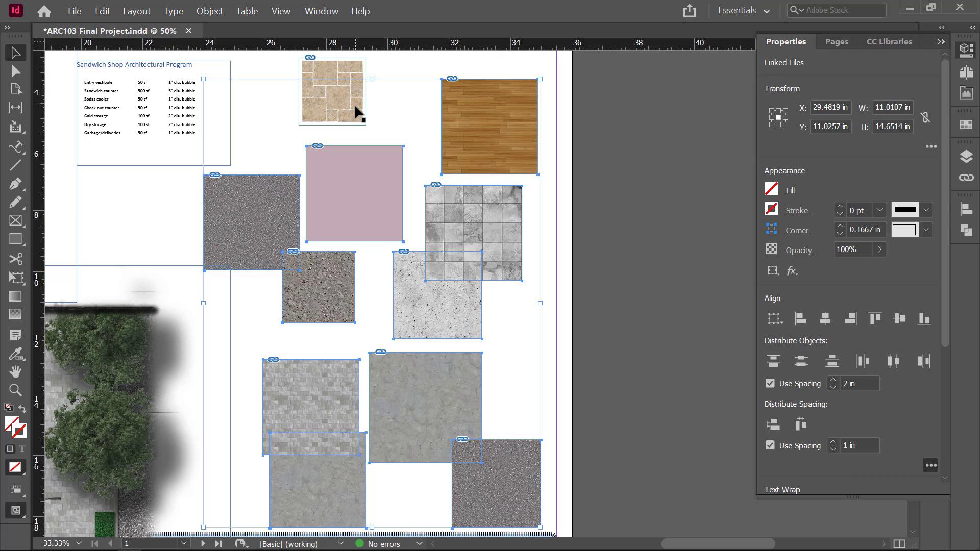
key(ctrl+z)
click(427, 65)
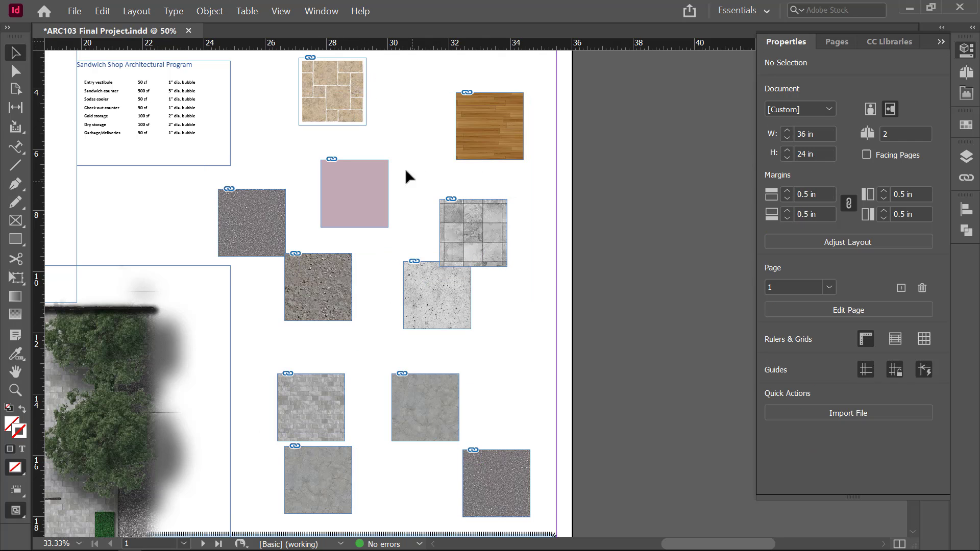
Sort the textures roughly into two columns of five and delete the brown gravel texture
drag(476, 127, 450, 224)
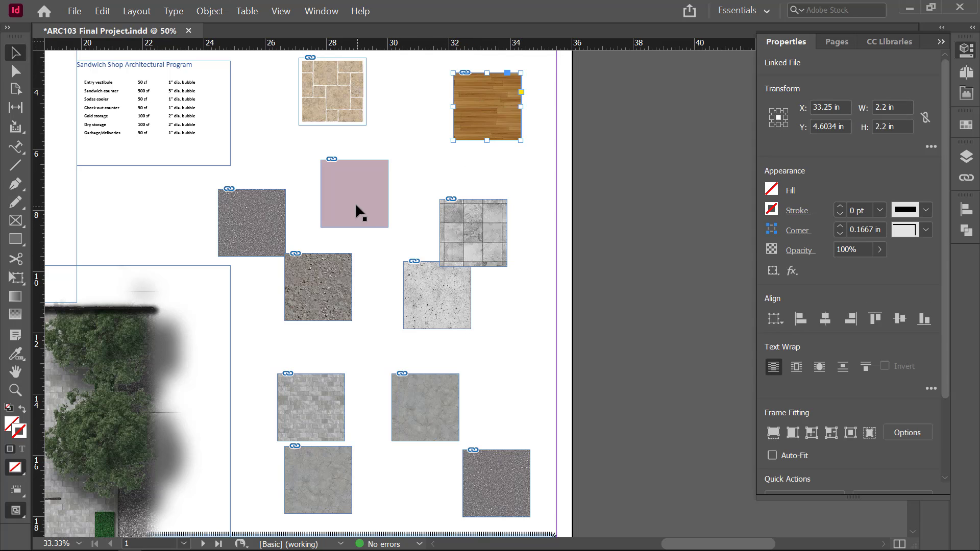
drag(355, 203, 342, 188)
key(ctrl+z)
key(ctrl+z)
key(ctrl+z)
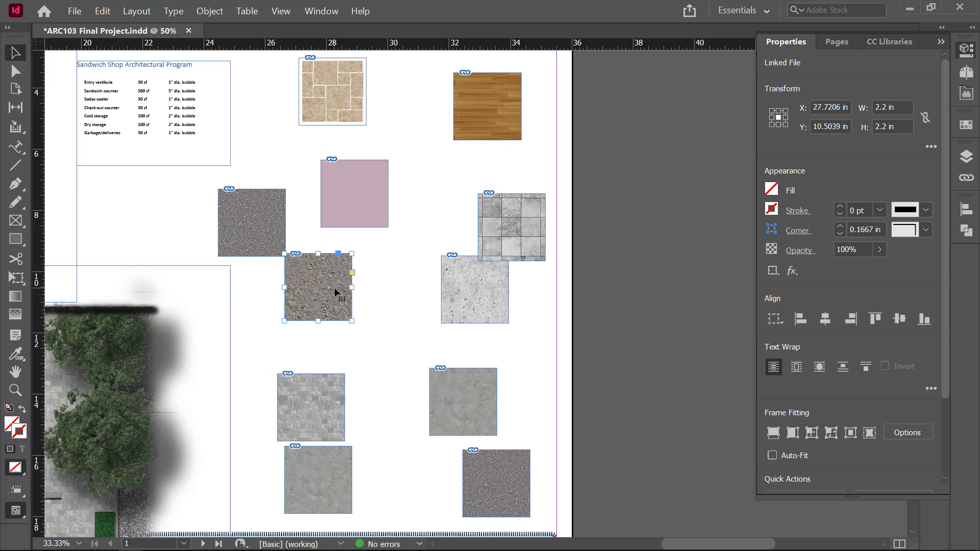
key(ctrl+z)
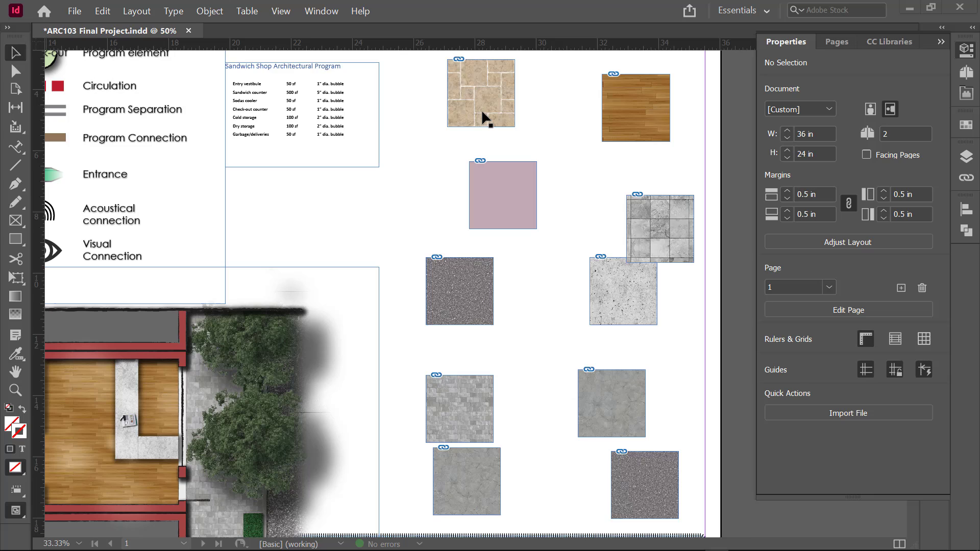
Move the beige pavers level with the wood flooring and align the first column's five textures on their horizontal centers
drag(485, 105, 416, 507)
click(542, 121)
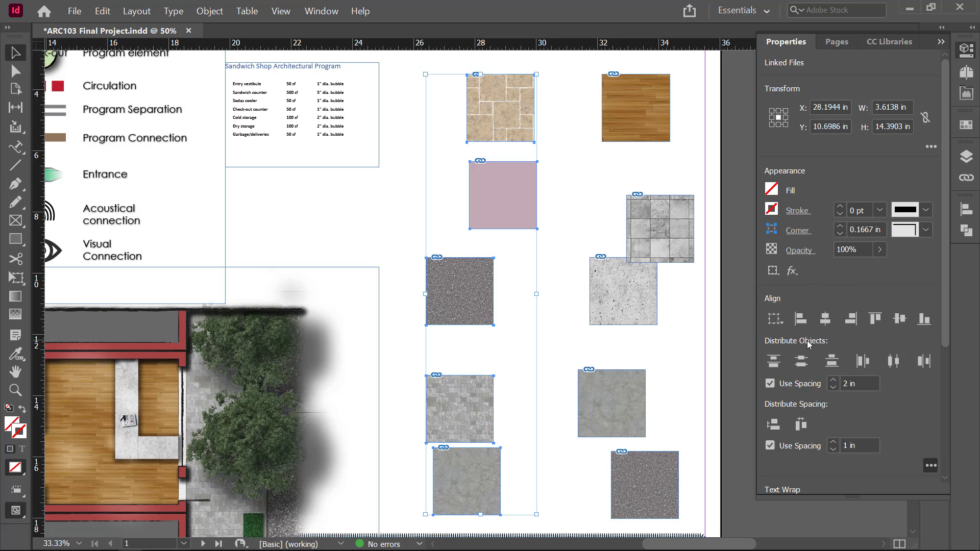
click(824, 320)
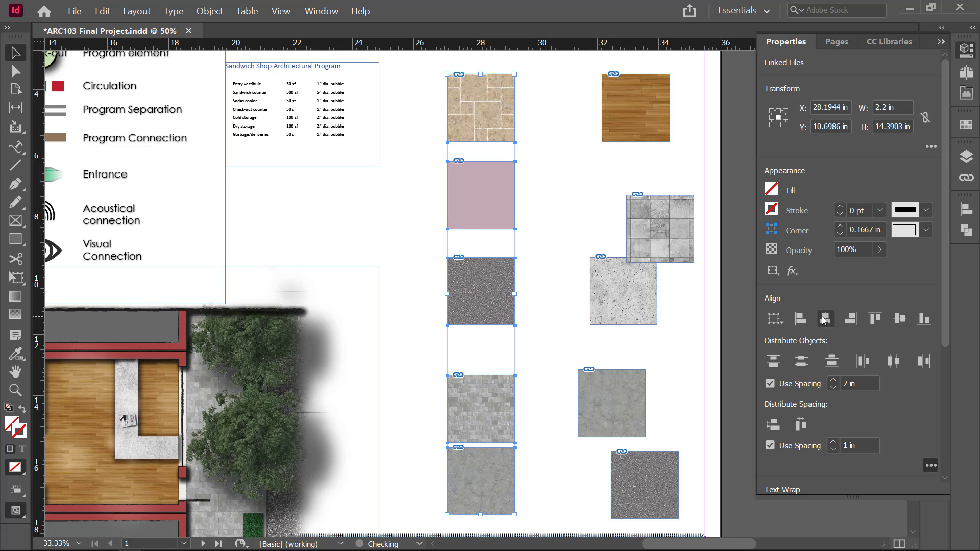
Distribute the beige paver column's five textures vertically with 1 in spacing
double_click(845, 445)
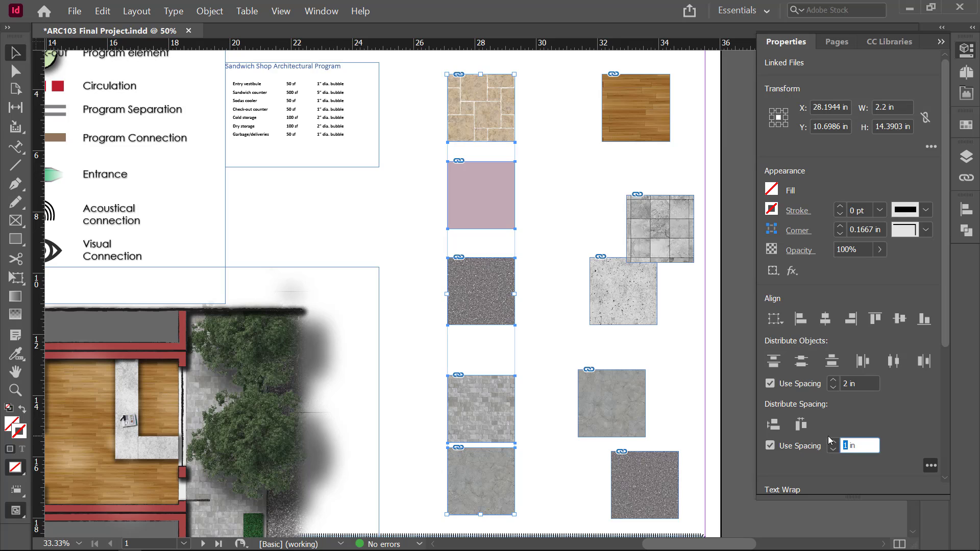
text(3)
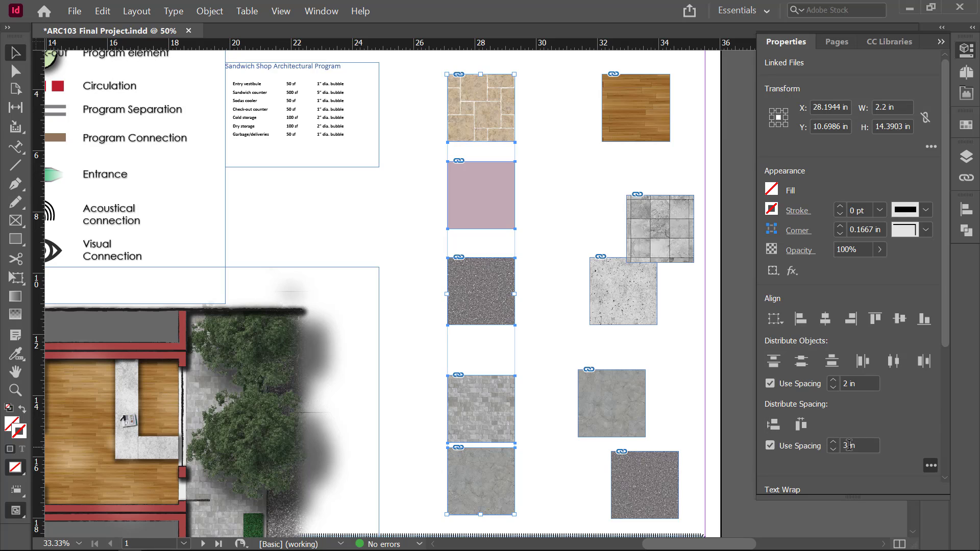
double_click(848, 445)
text(1)
click(773, 426)
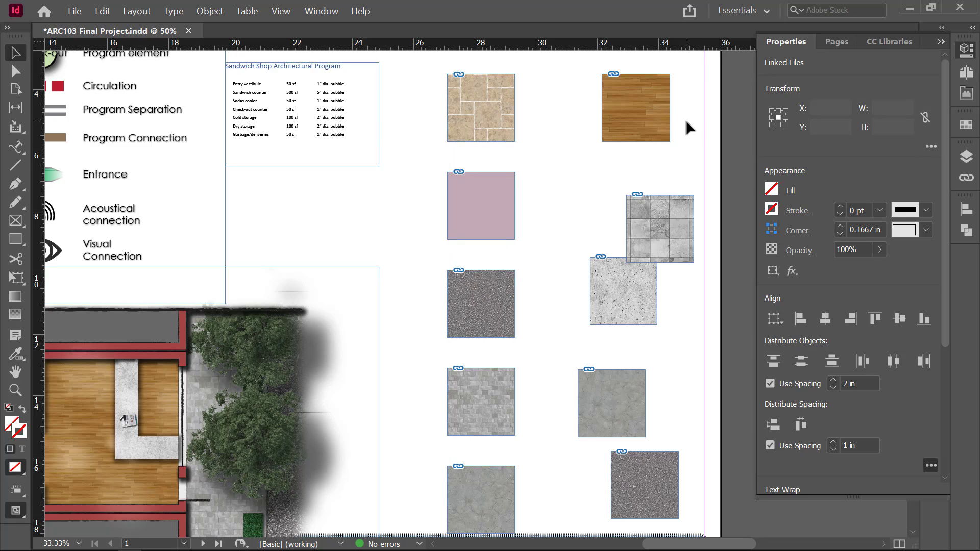
Distribute the wood flooring column's five textures vertically with 1 in spacing and align them on their horizontal centers
drag(685, 110, 579, 486)
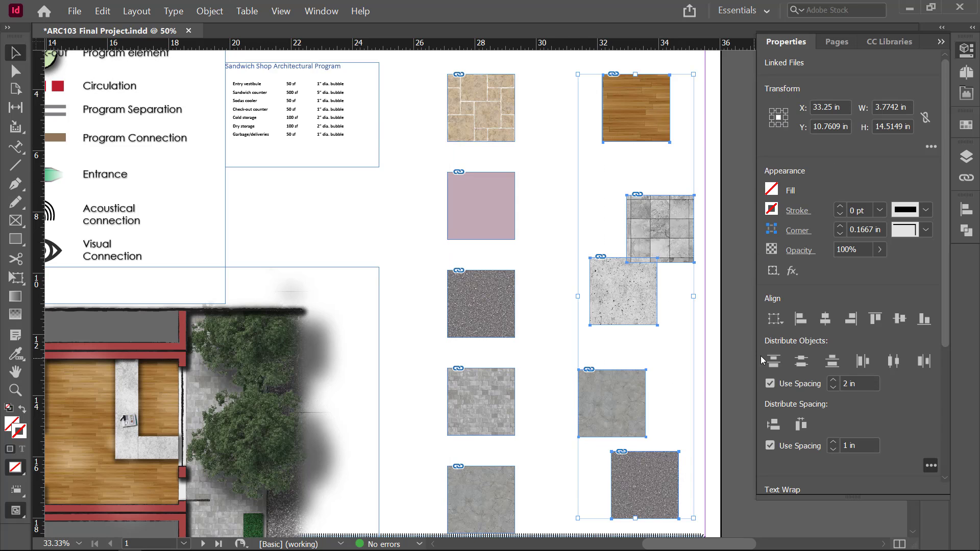
click(773, 425)
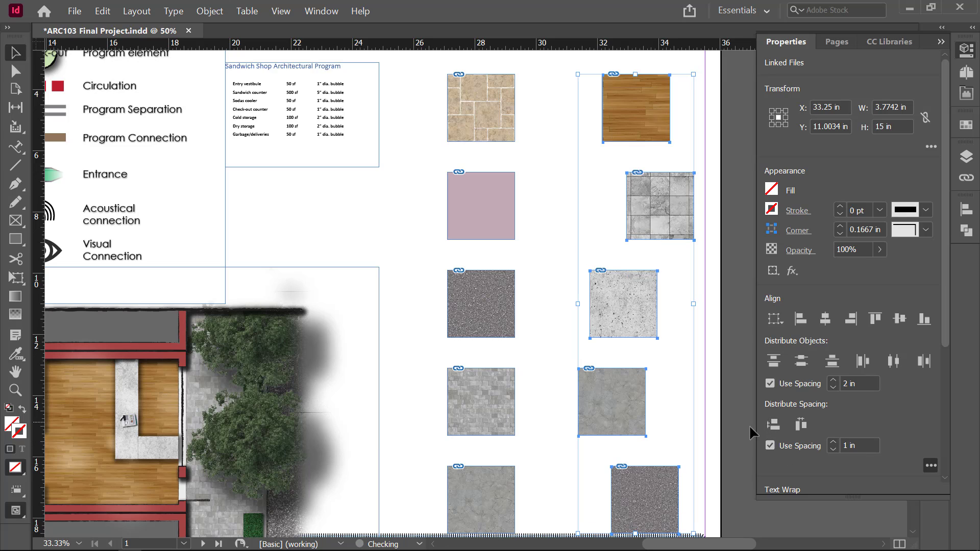
click(823, 319)
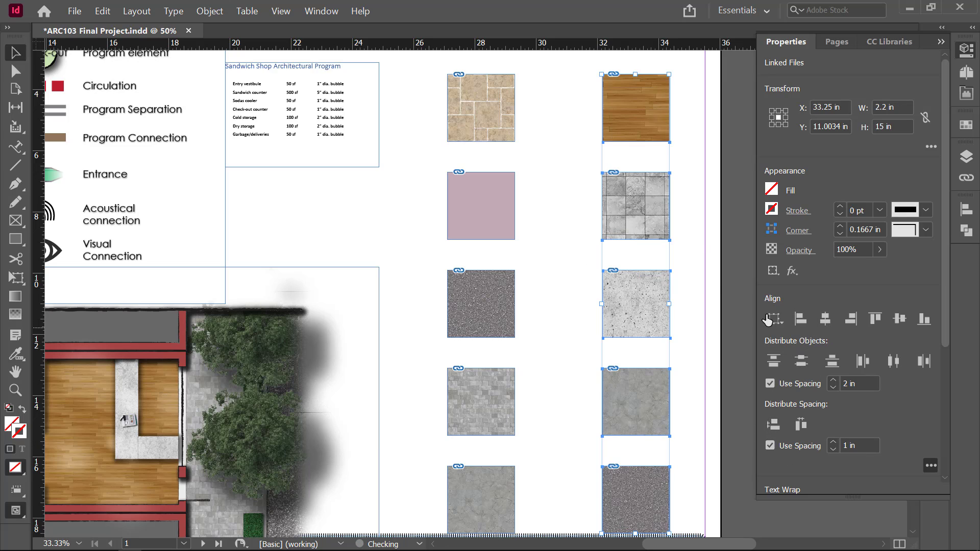
click(635, 148)
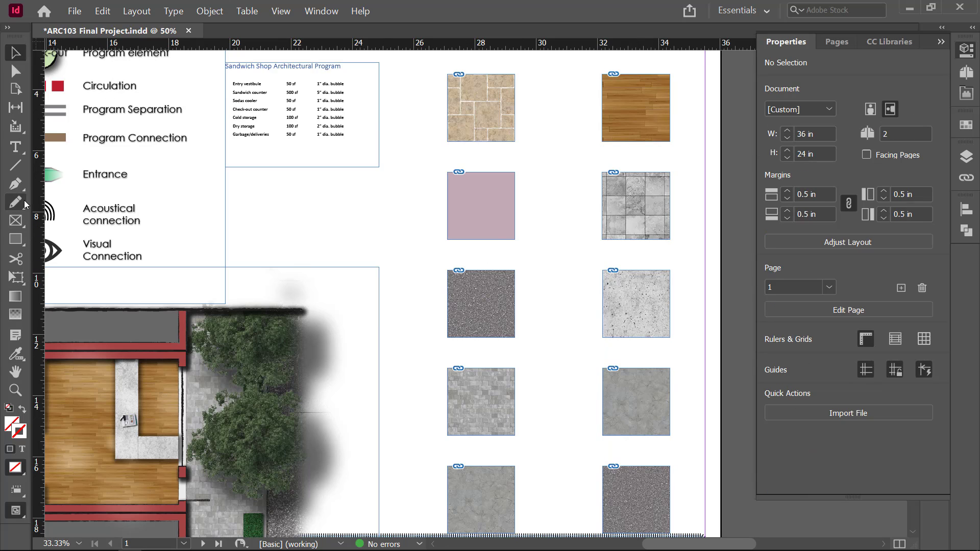
Add a 2.2 in wide text frame below the beige pavers reading "Tile Flooring" in 24 pt Century Gothic
click(15, 147)
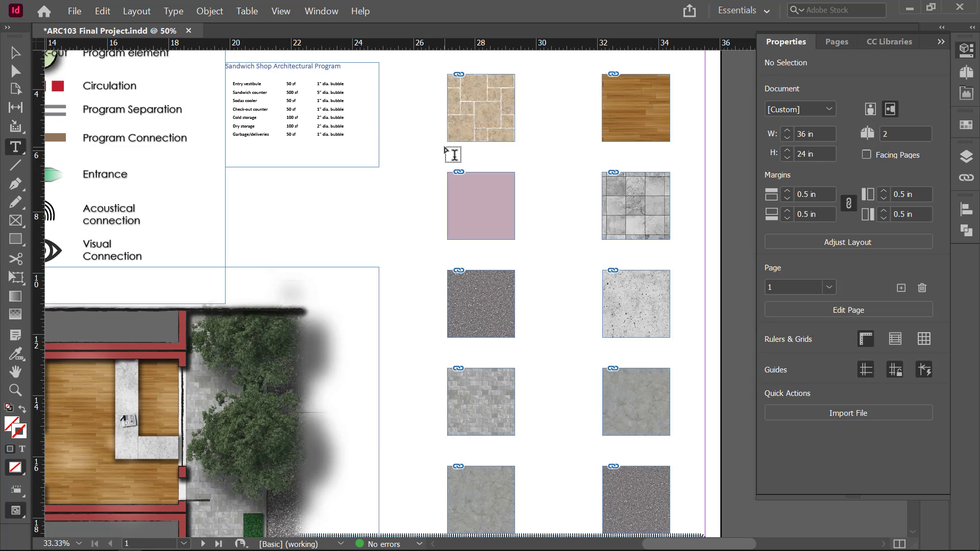
drag(454, 146, 514, 163)
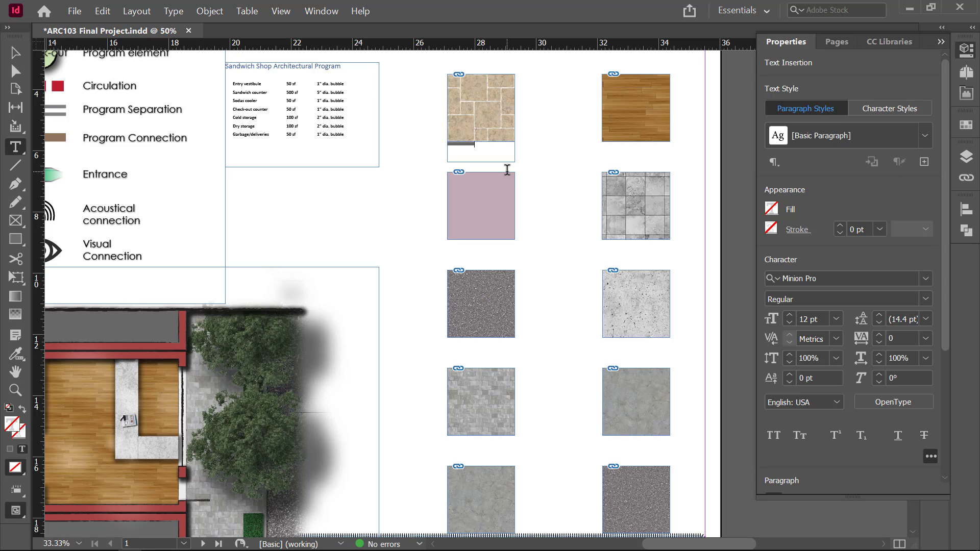
key(ctrl+a)
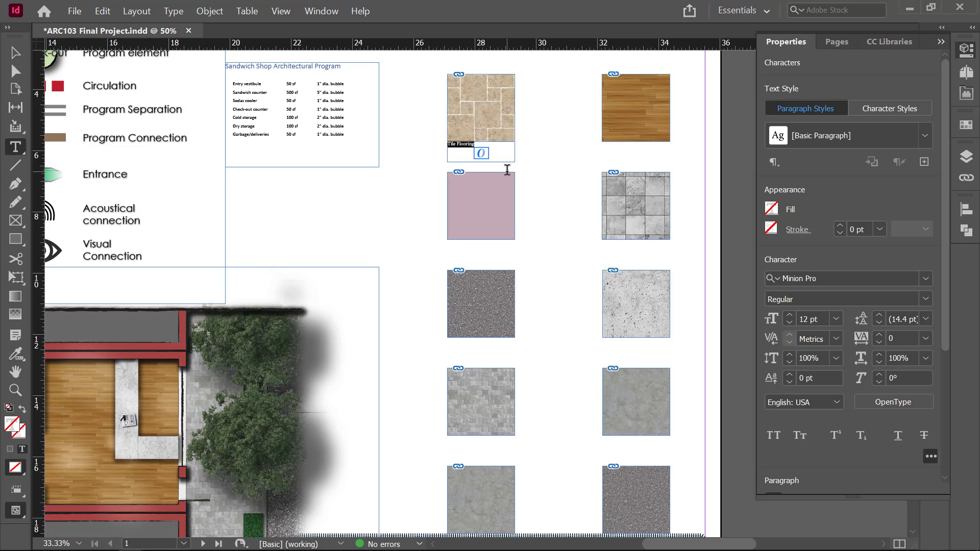
click(836, 319)
click(837, 228)
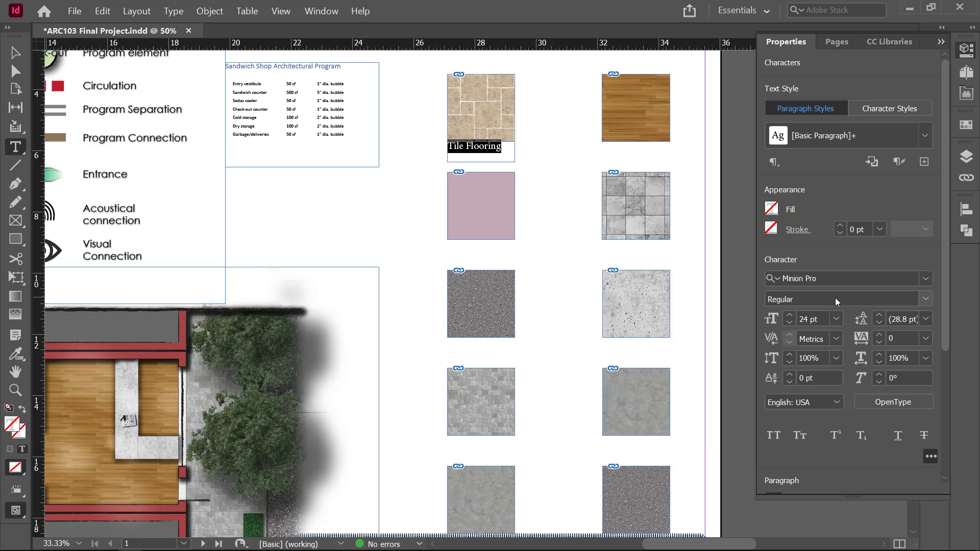
click(925, 278)
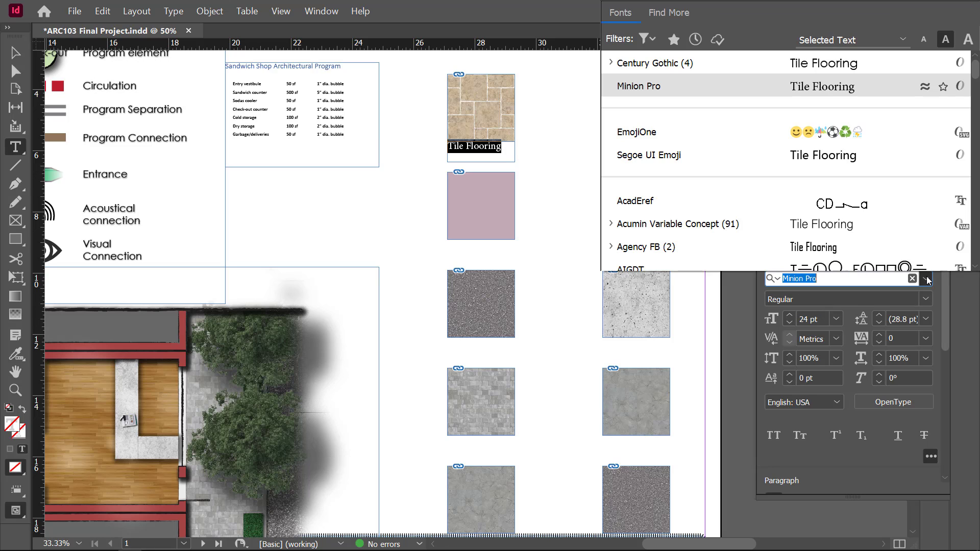
click(787, 74)
key(Escape)
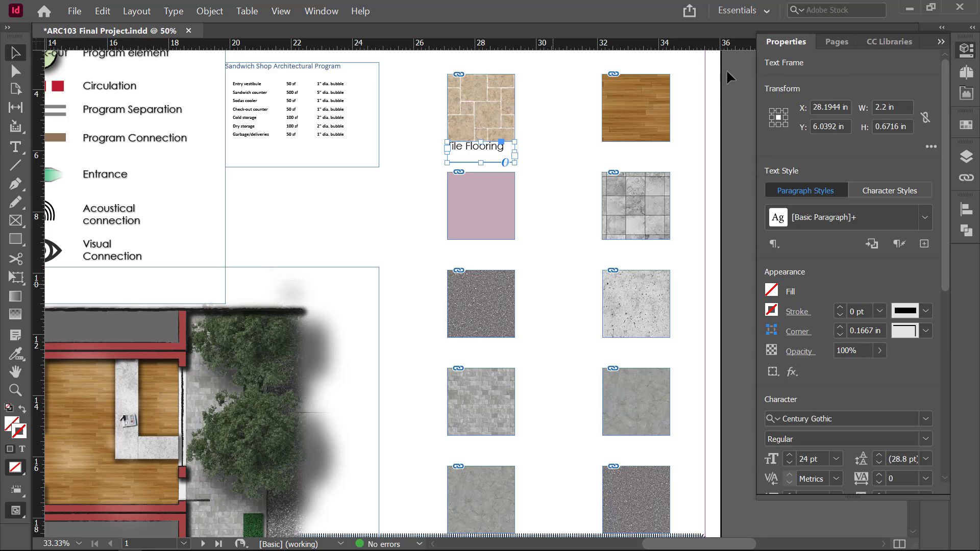
Copy the Tile Flooring caption 3.2 in straight down to below the pink texture, using Move with 0 in horizontal offset
right_click(461, 148)
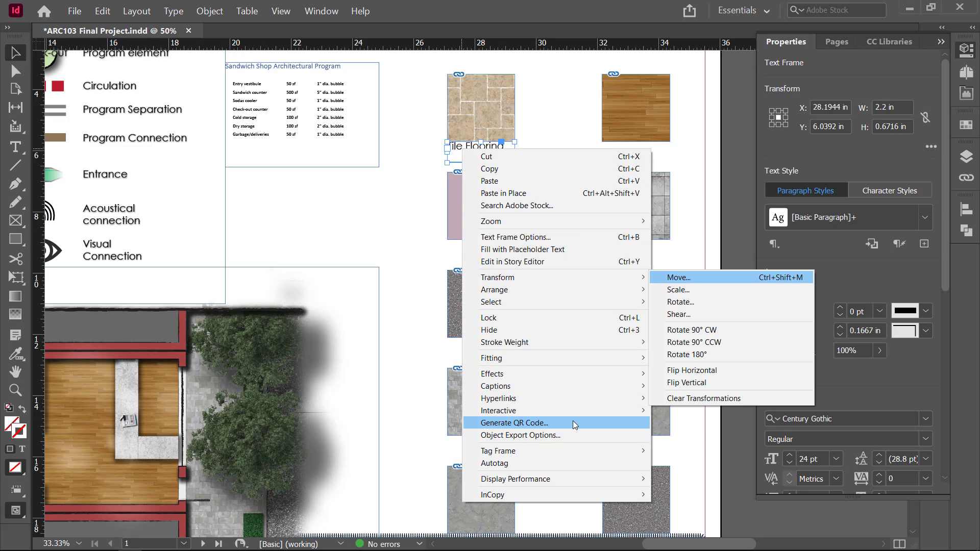
mouse_move(602, 278)
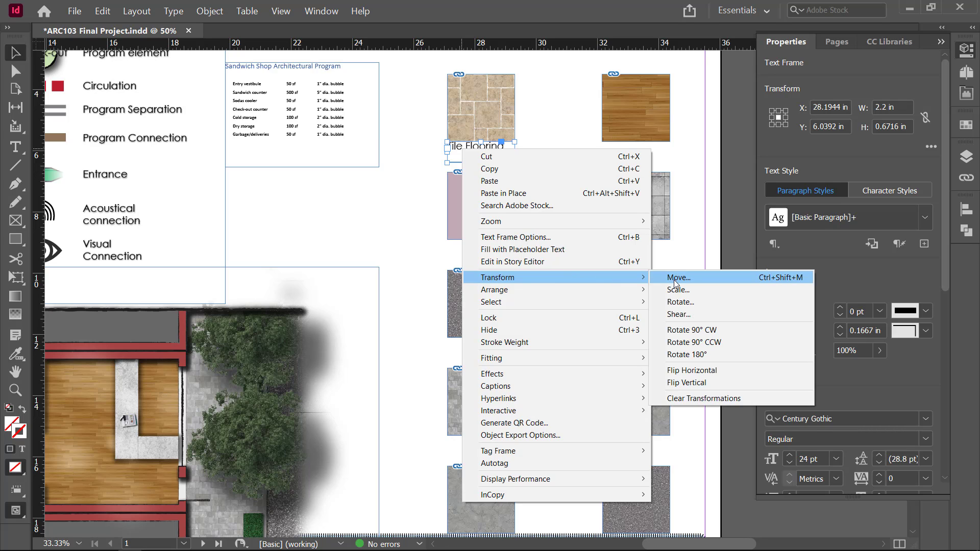
click(676, 283)
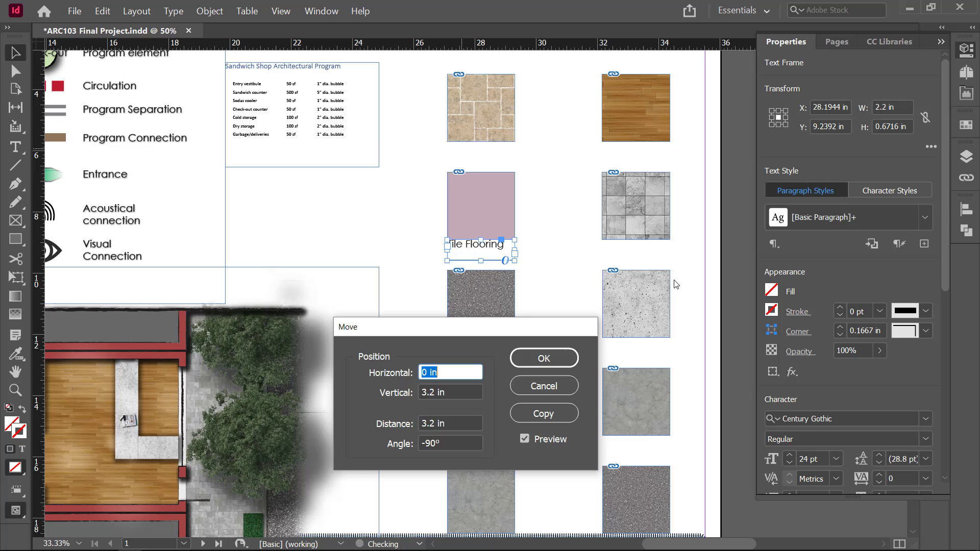
drag(391, 330, 229, 161)
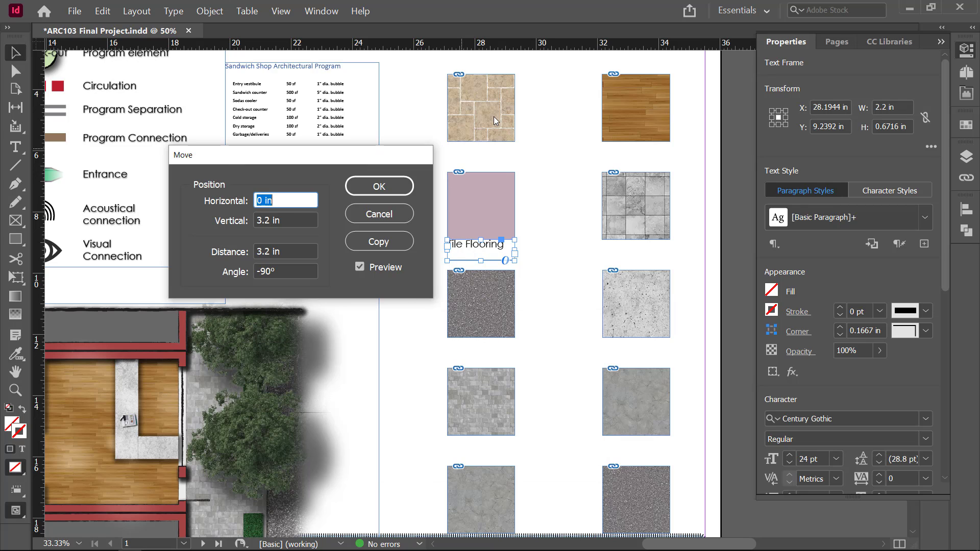
click(272, 220)
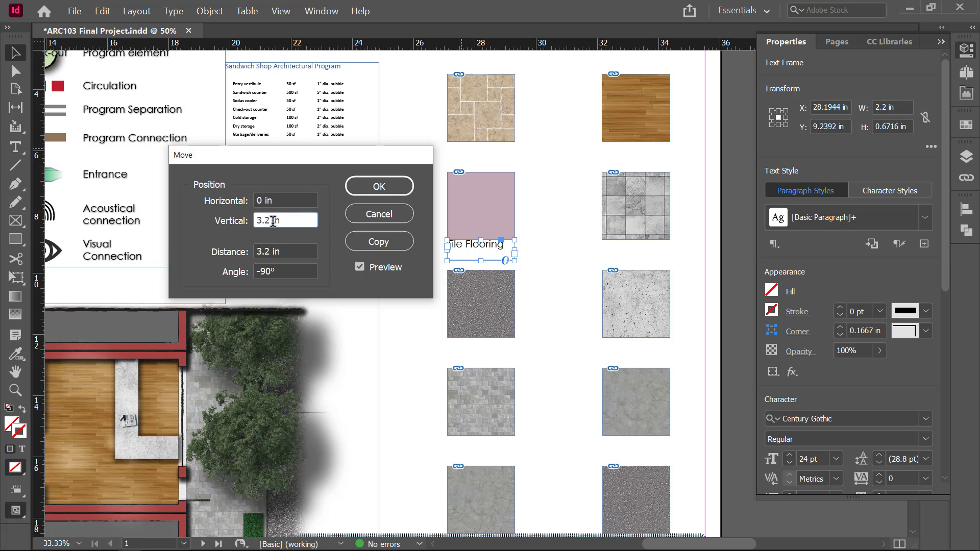
click(360, 269)
click(360, 268)
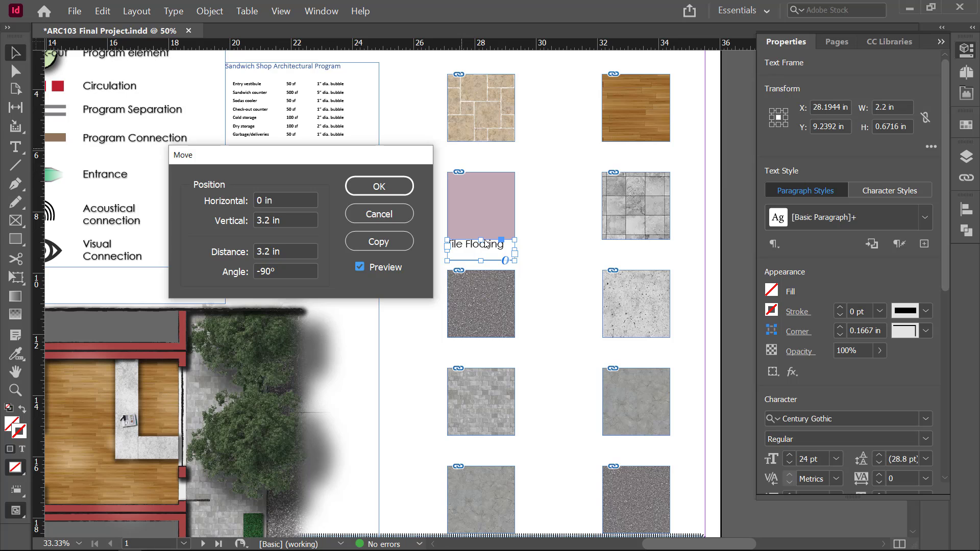
click(378, 241)
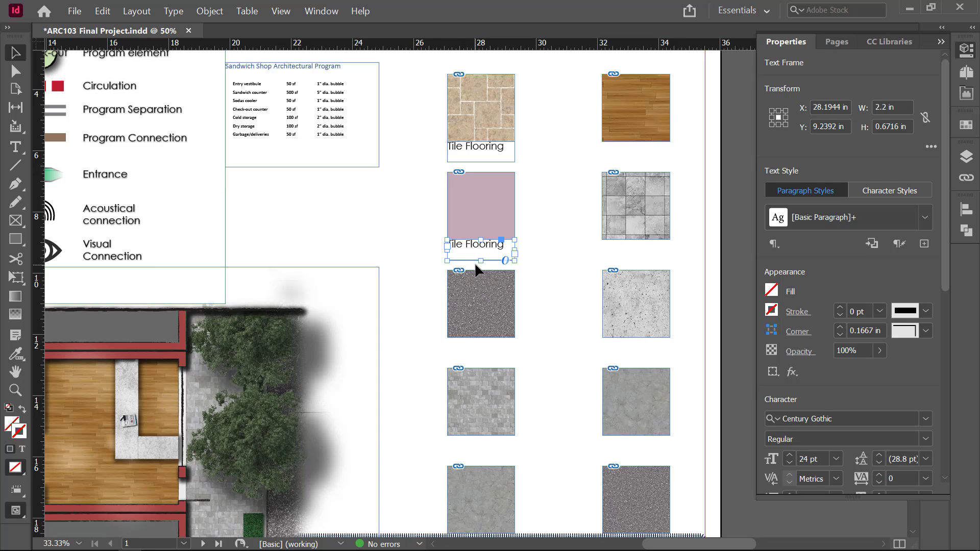
Repeat the caption copy twice with Transform Again, placing Tile Flooring below the dark asphalt texture and the gray brick texture
right_click(465, 248)
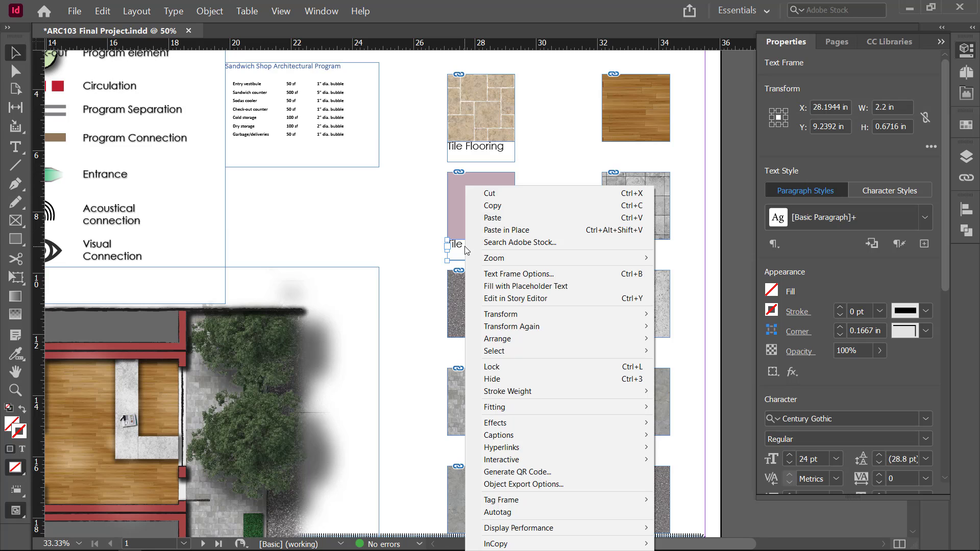
mouse_move(549, 326)
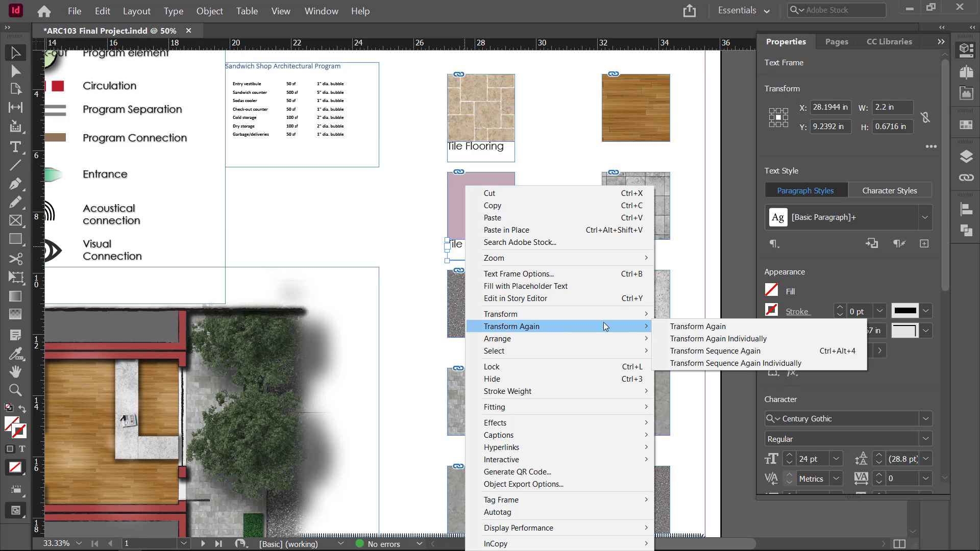
click(686, 327)
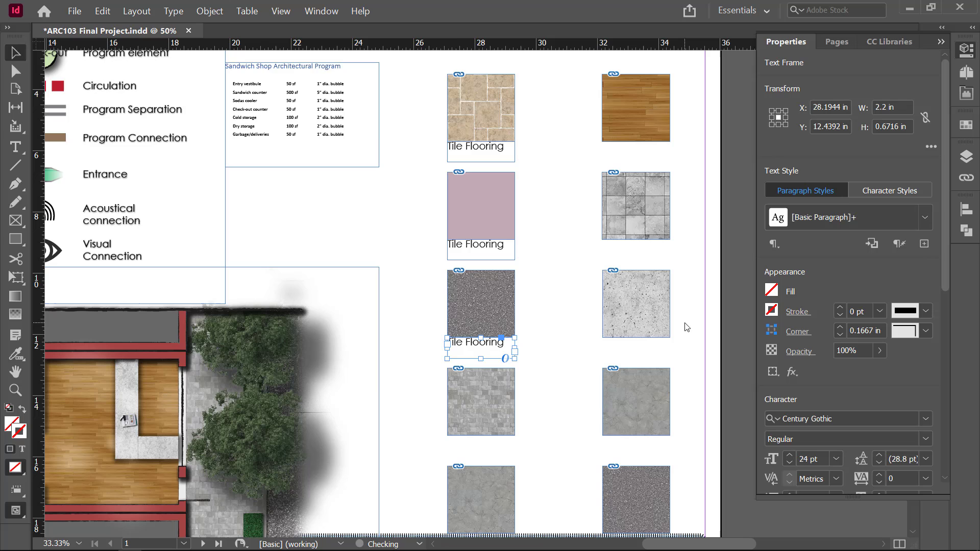
right_click(471, 346)
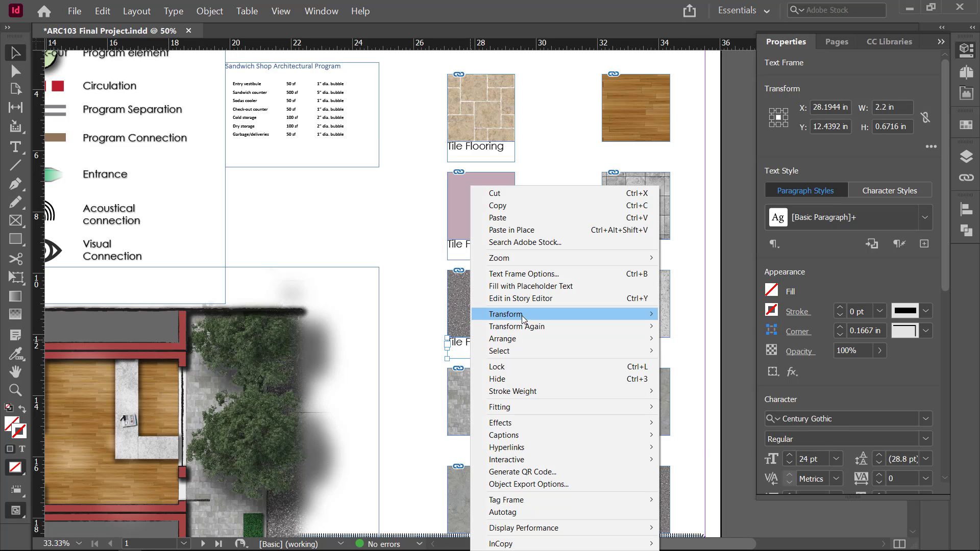
mouse_move(567, 316)
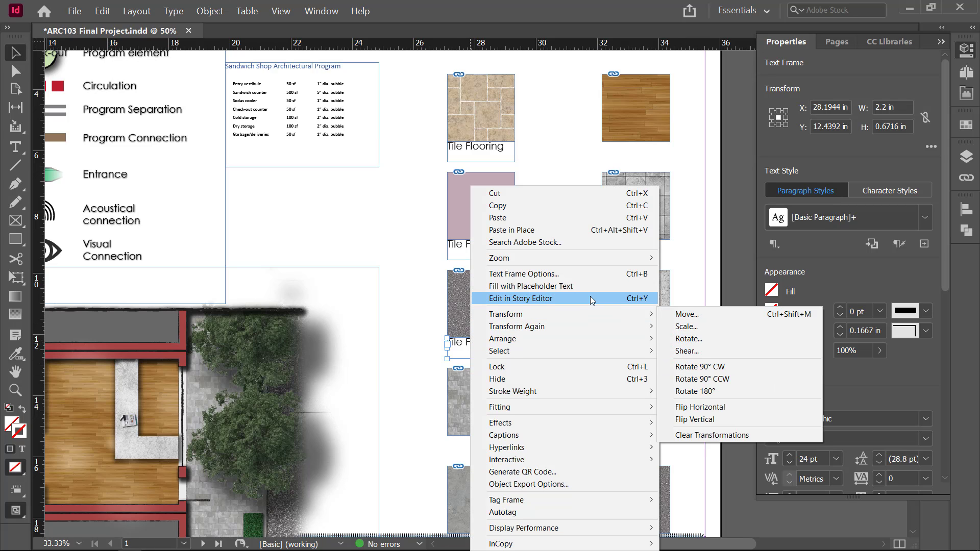
mouse_move(615, 330)
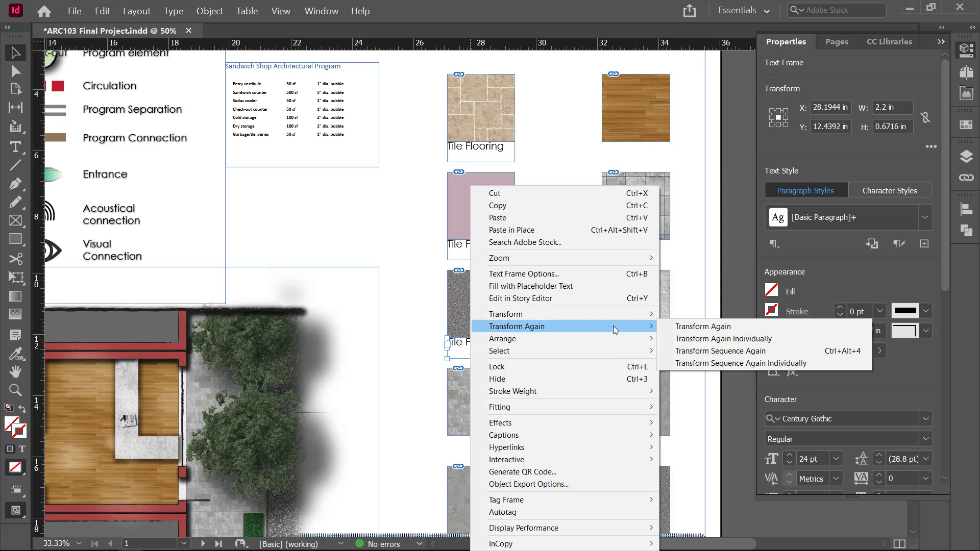
click(682, 326)
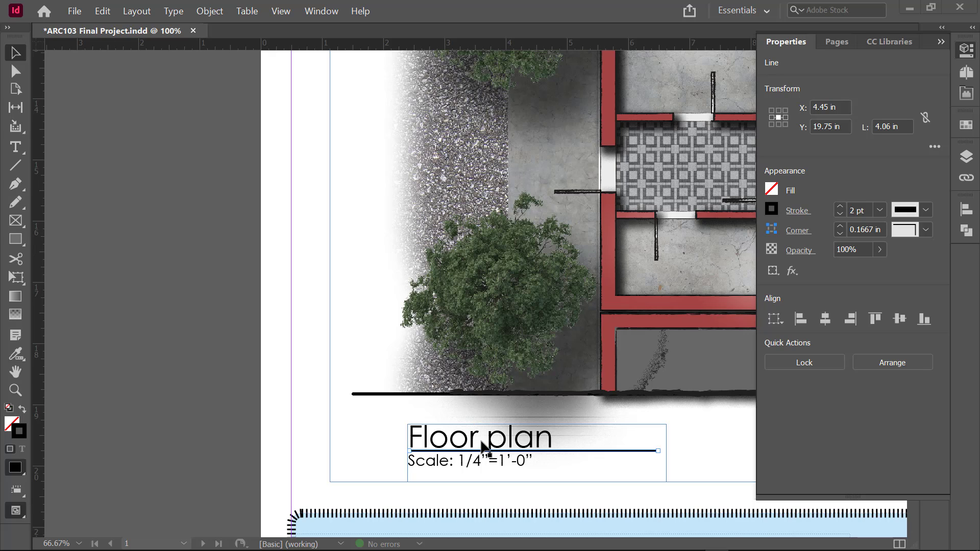
Group the Floor plan title and scale text with its underline, and move the group slightly to the left
click(485, 448)
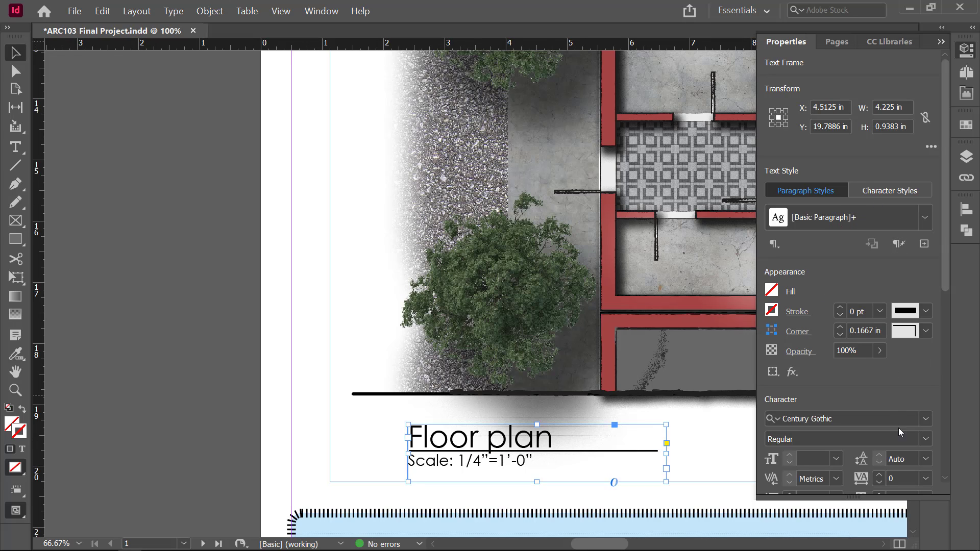
click(926, 438)
click(548, 452)
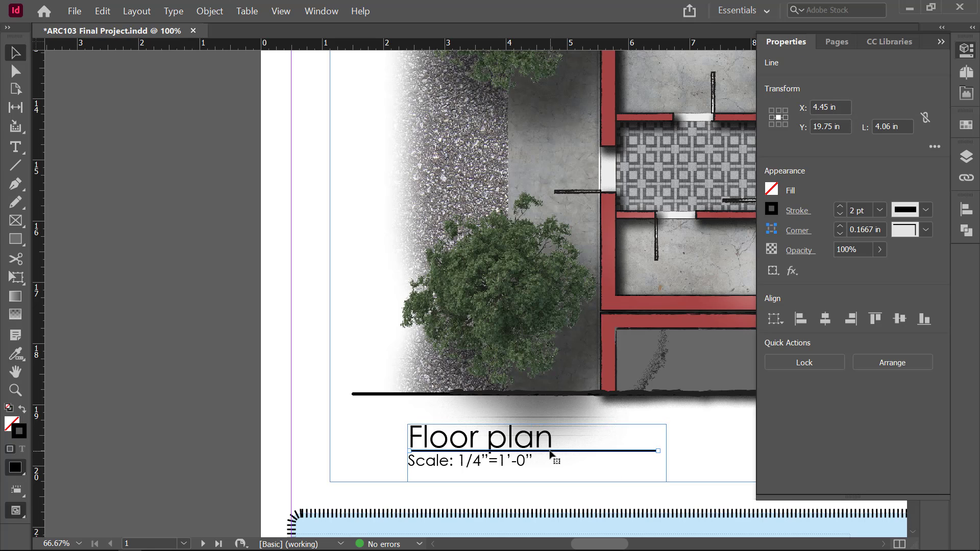
click(553, 445)
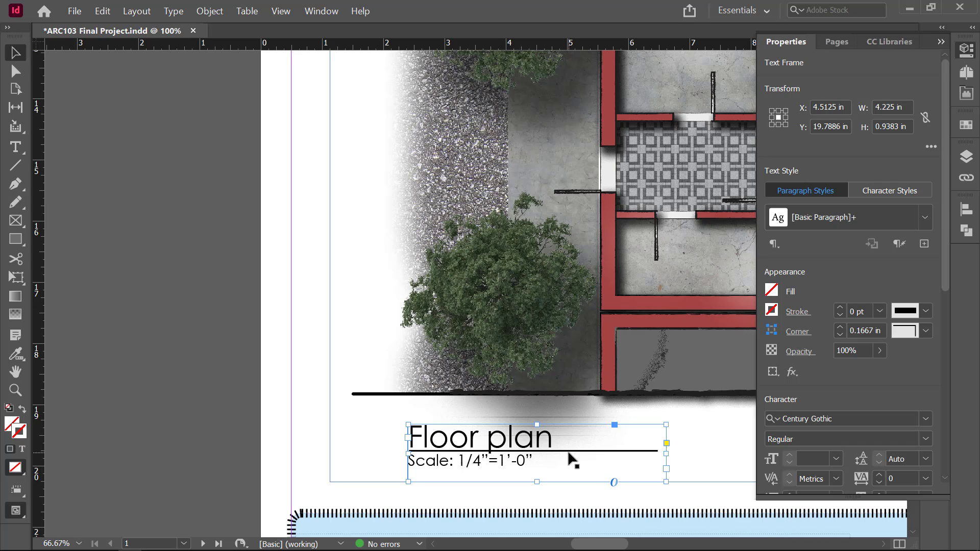
shift+click(569, 452)
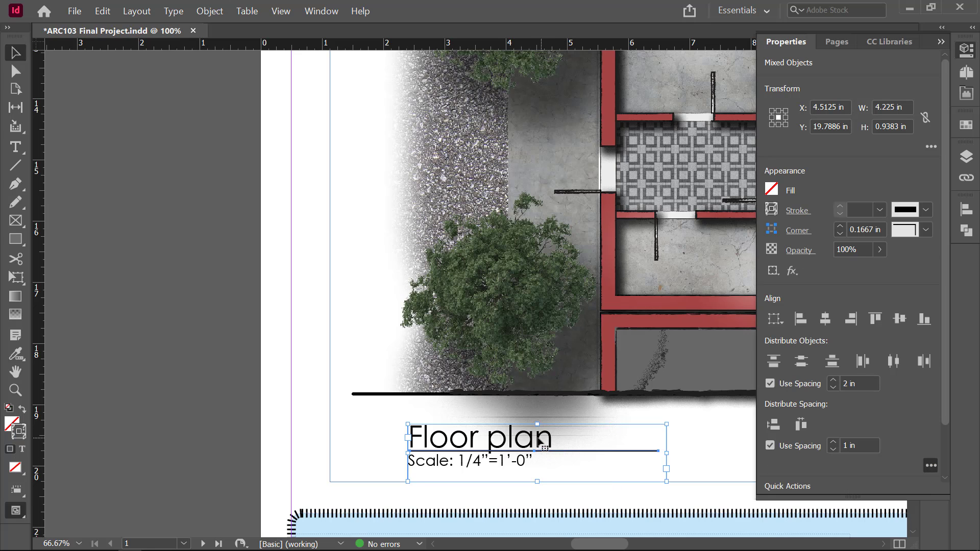
right_click(537, 443)
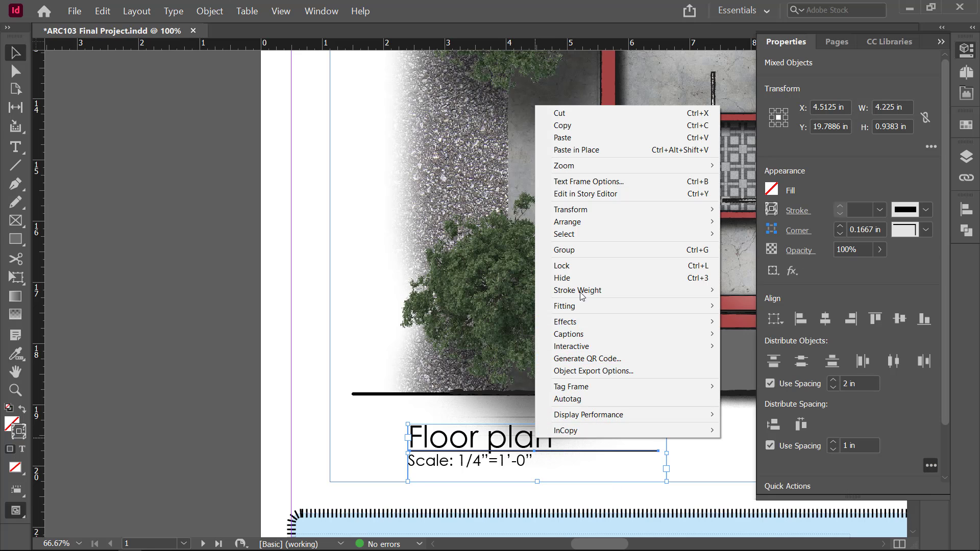
click(585, 254)
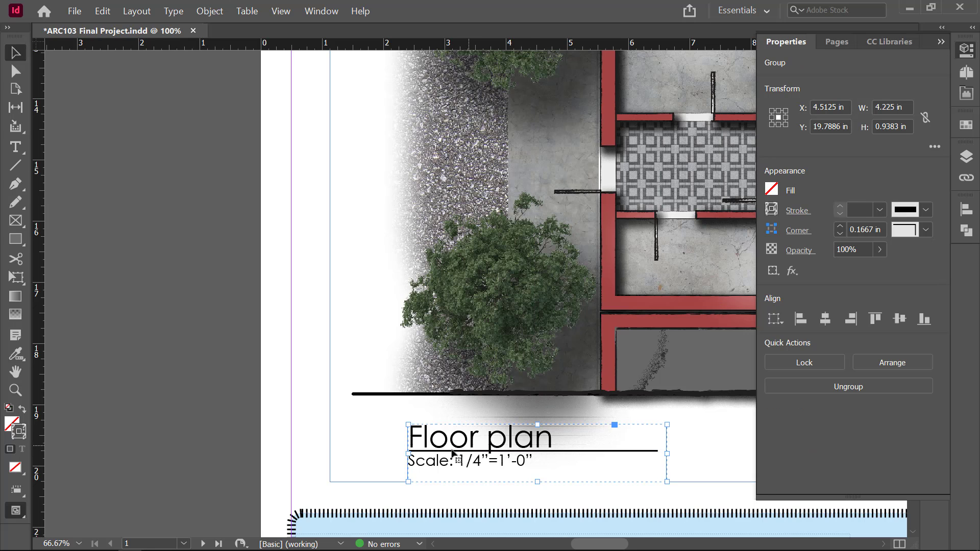
drag(456, 448, 441, 446)
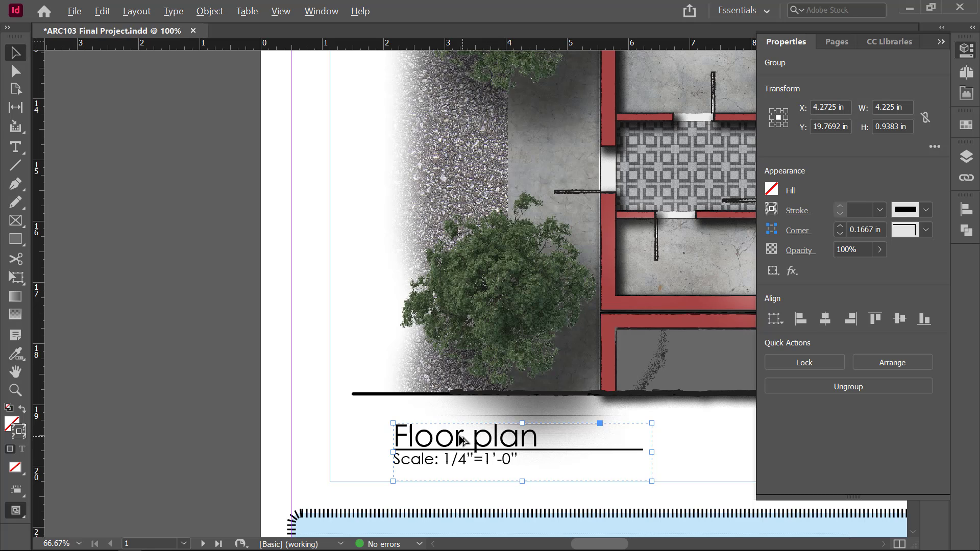
drag(462, 443, 301, 414)
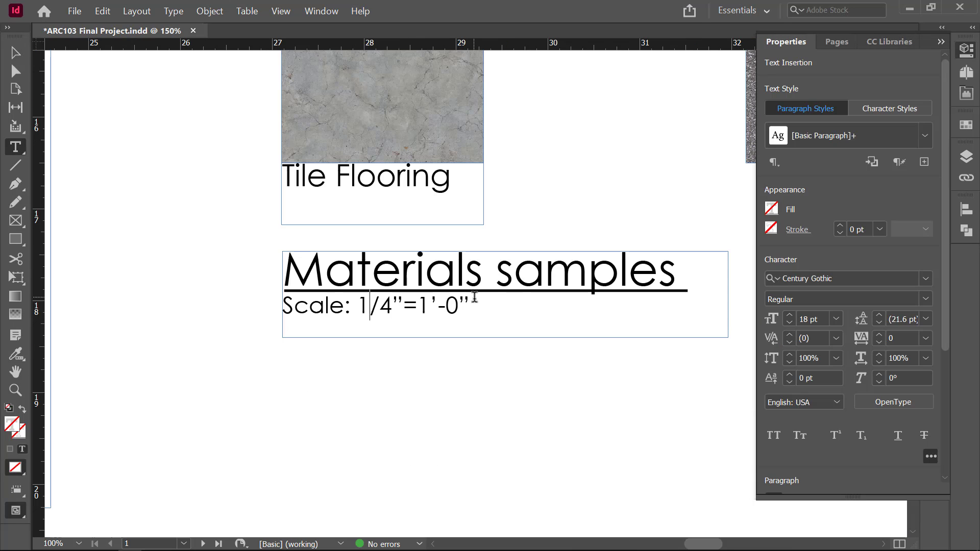
Delete the scale line beneath the Materials samples heading
drag(470, 297, 285, 305)
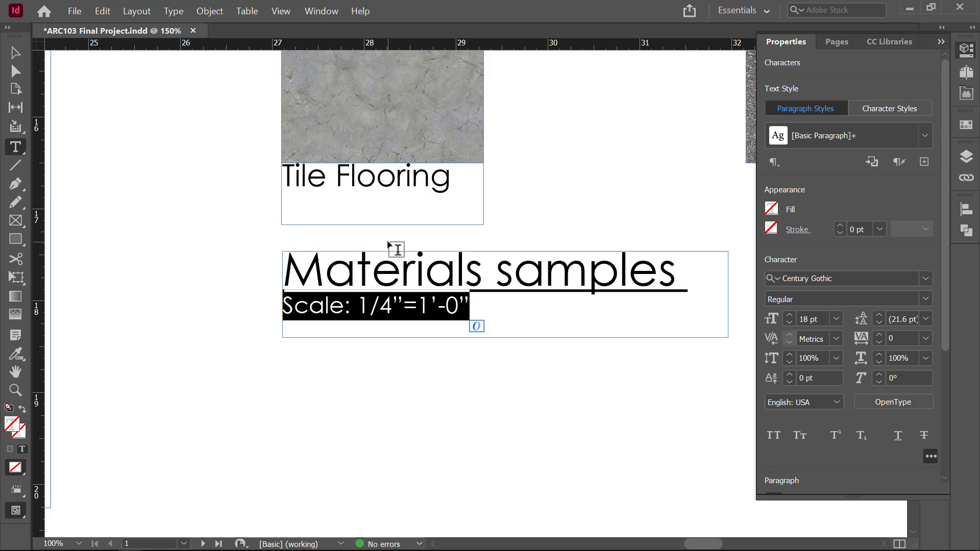
key(BackSpace)
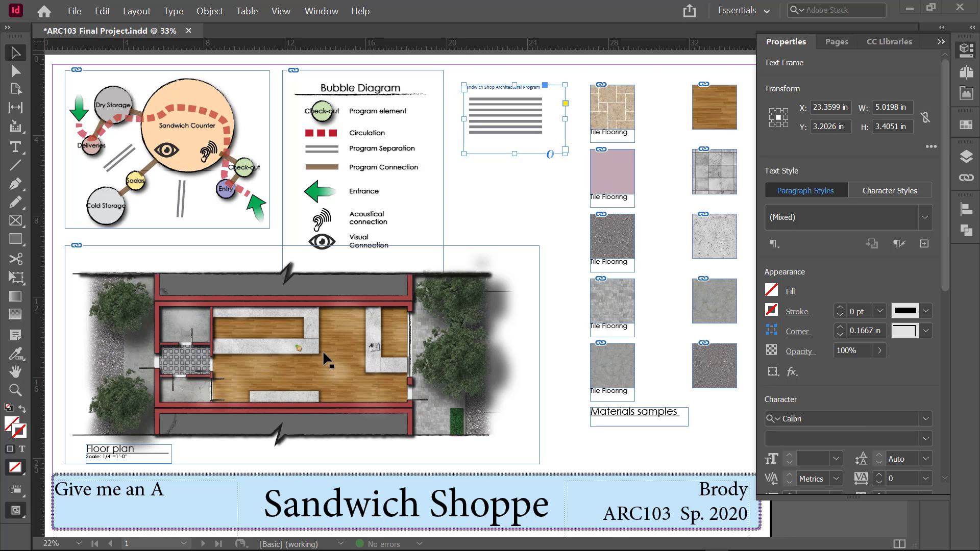
Open the linked floor plan's original in Photoshop and switch the Paint Bucket's Contiguous option for a green fill on the Poche layer
click(342, 323)
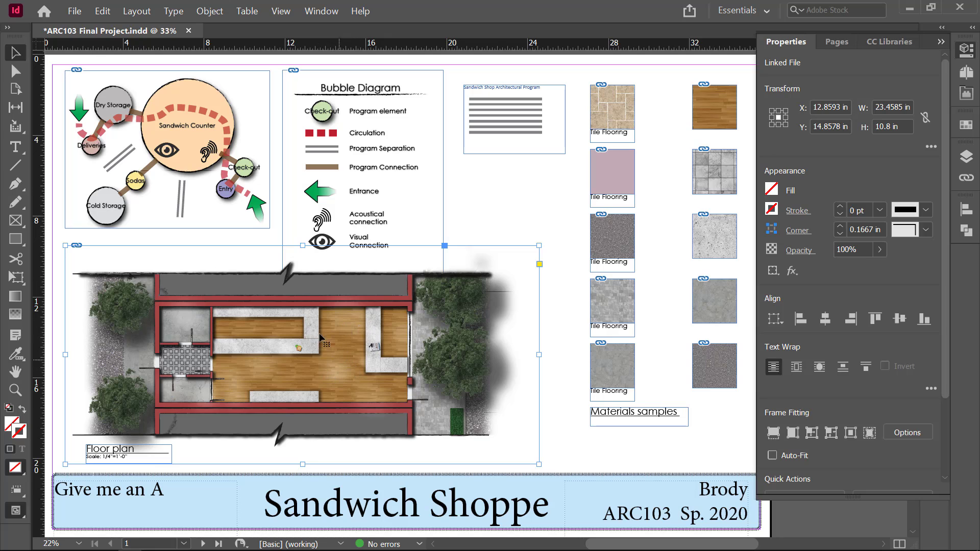
right_click(356, 357)
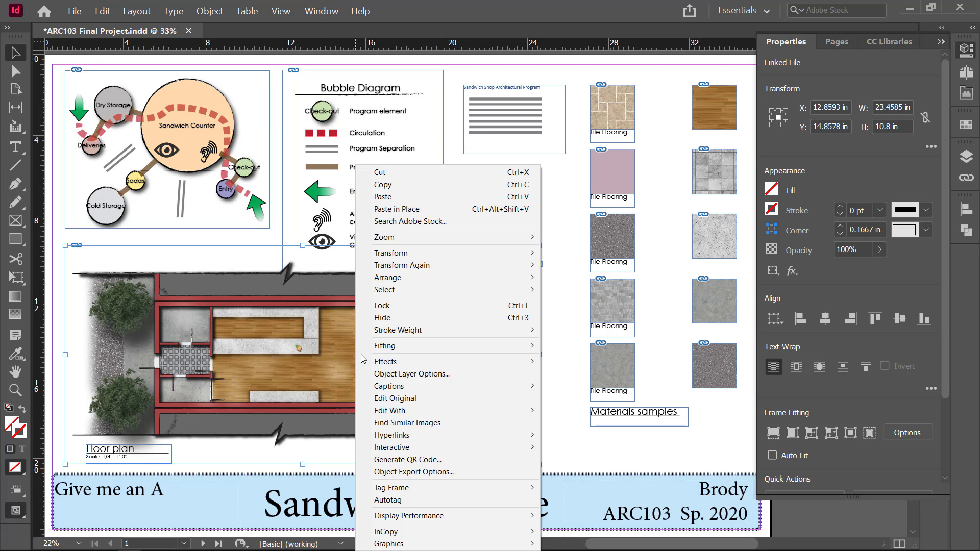
click(401, 399)
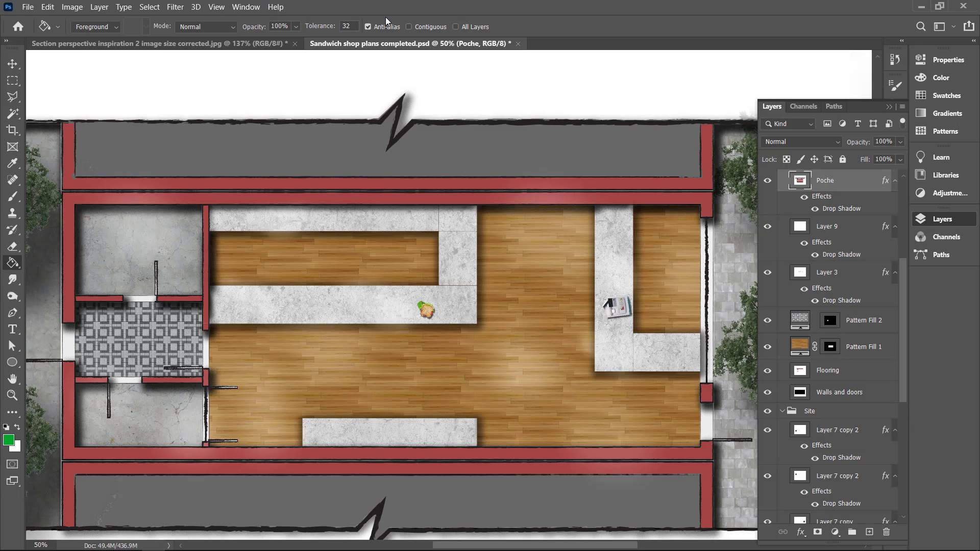
click(409, 26)
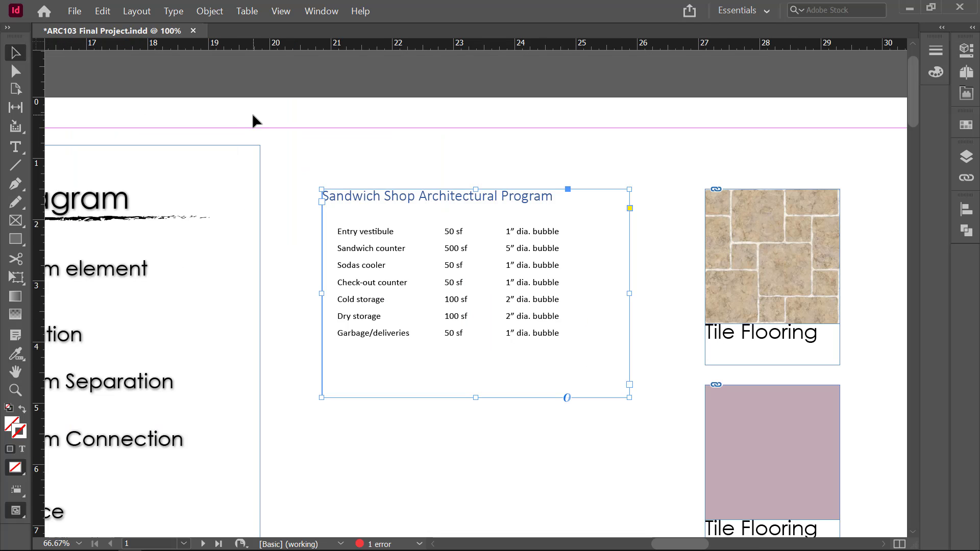
Delete the bubble diameter entries from the rows of the architectural program list, keeping the space names and square footages
key(ctrl+equal)
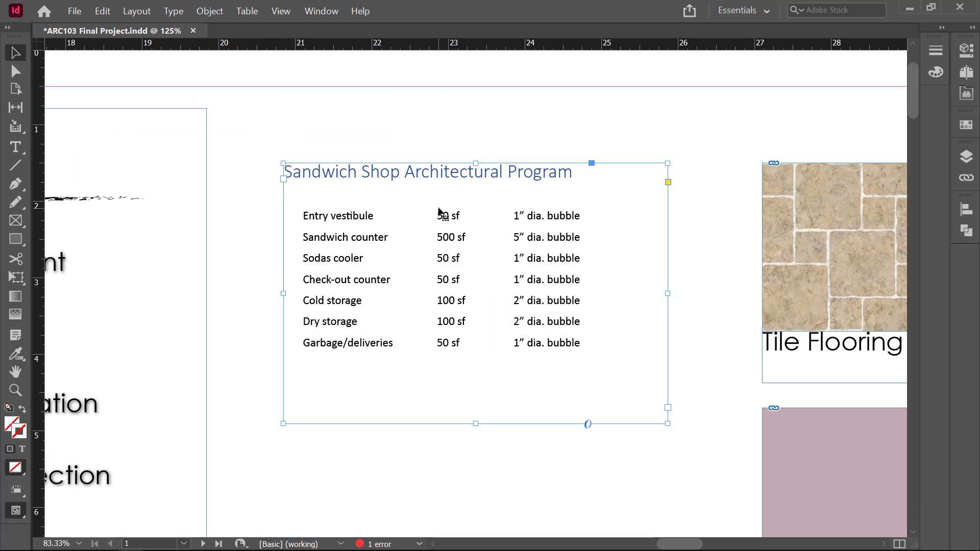
key(ctrl+equal)
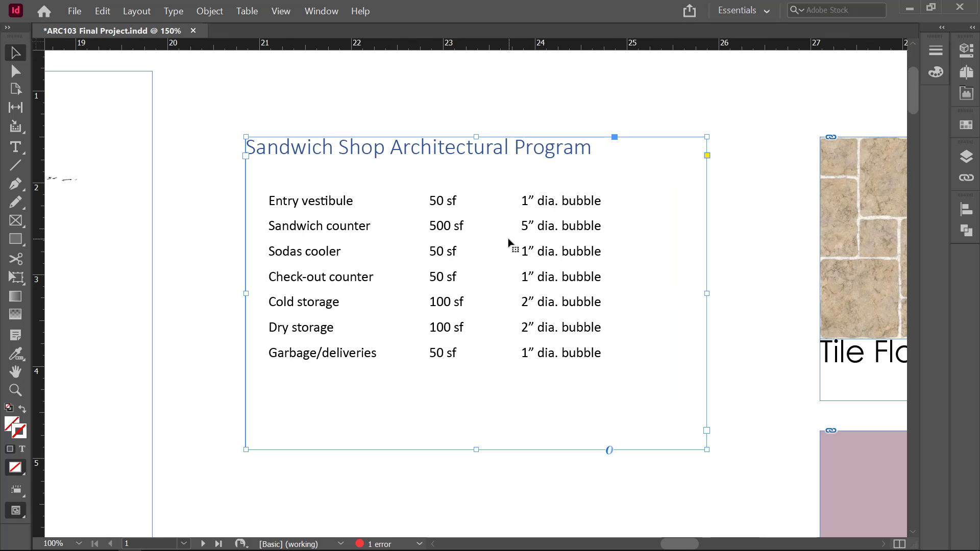
double_click(556, 251)
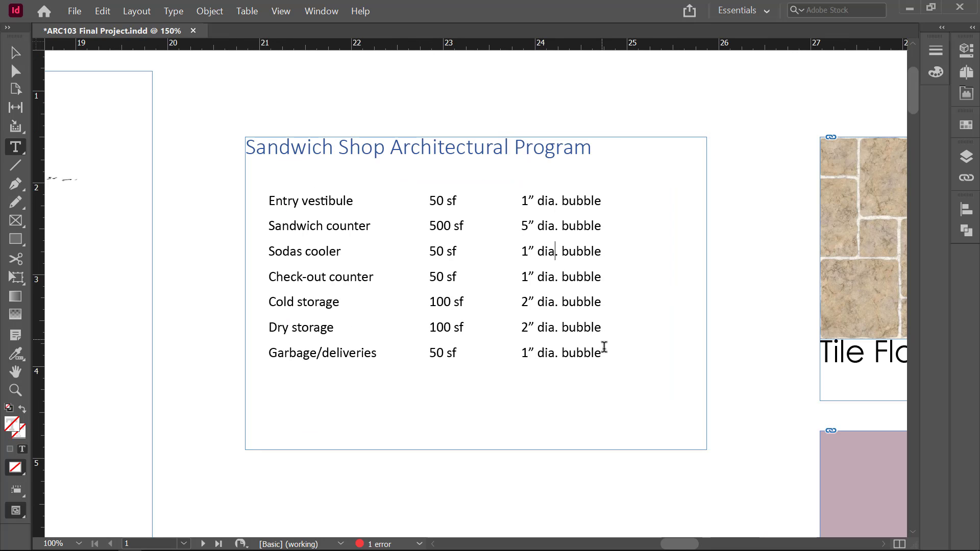
drag(604, 351, 522, 353)
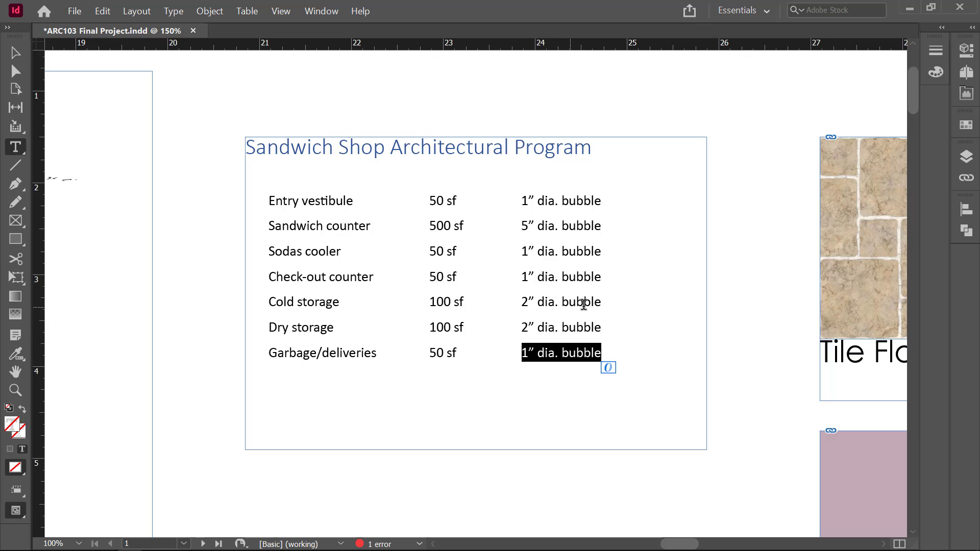
key(BackSpace)
drag(602, 328, 517, 328)
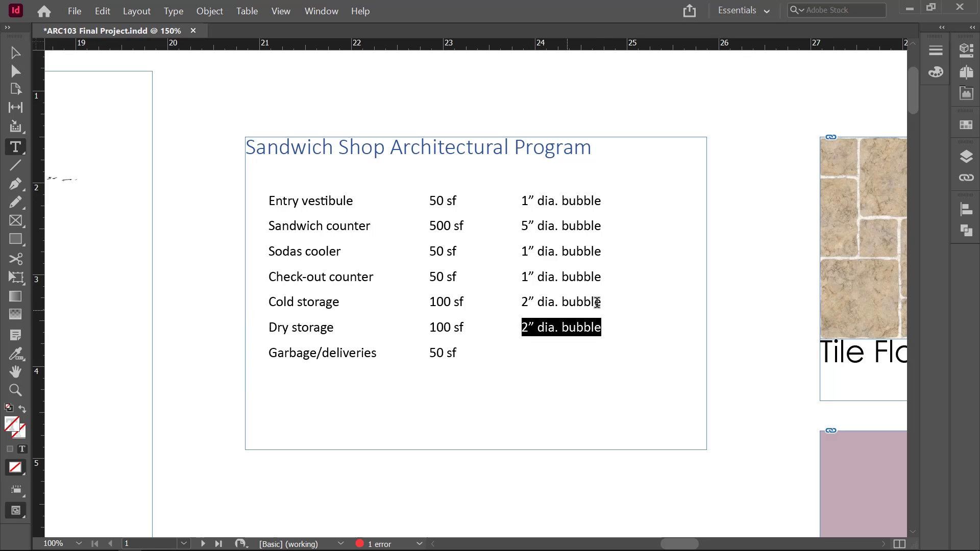
key(BackSpace)
drag(598, 302, 503, 303)
key(BackSpace)
drag(604, 276, 520, 276)
key(BackSpace)
drag(604, 252, 524, 250)
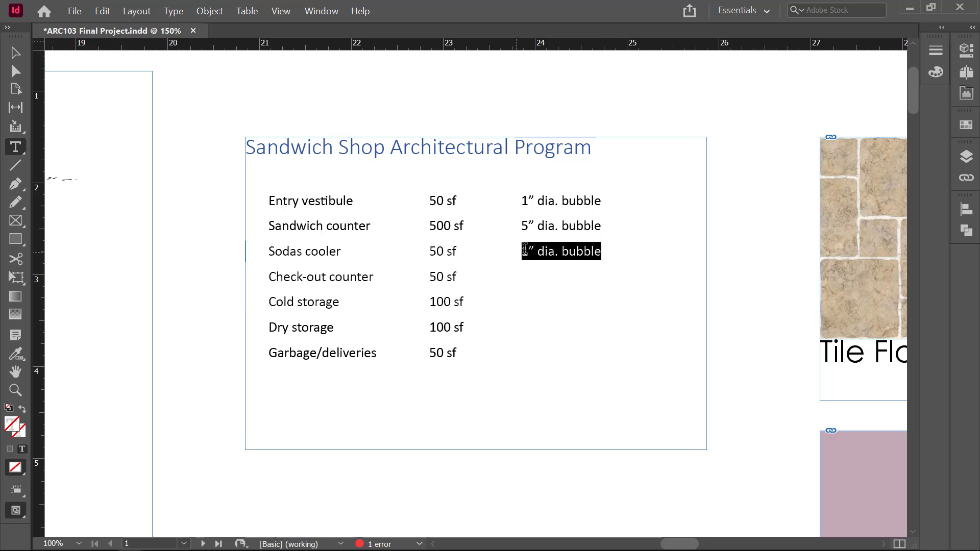
key(BackSpace)
drag(604, 225, 475, 226)
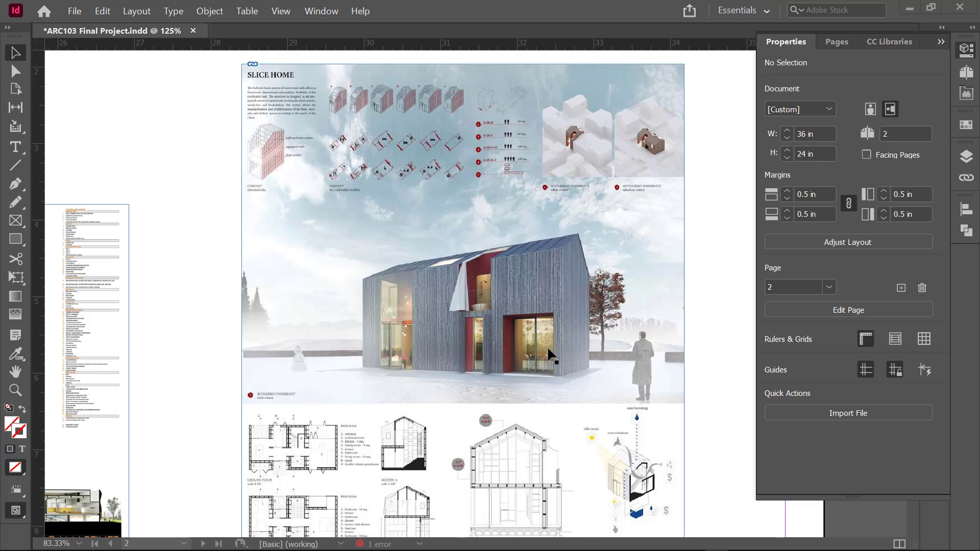
Examine the Slice Home reference board on page 2, from its main rendering down to the drawings and interior images
click(446, 332)
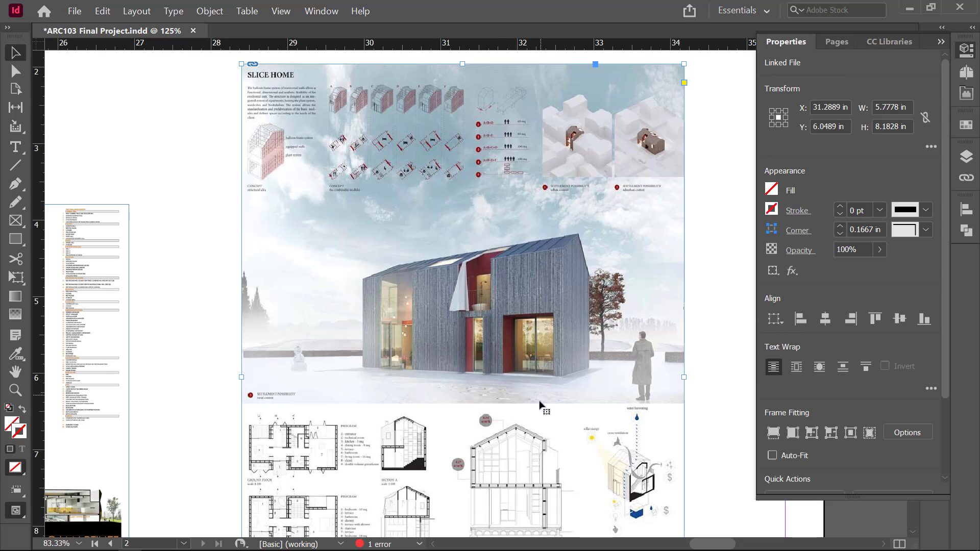
scroll(538, 367, down, 1)
scroll(537, 367, down, 4)
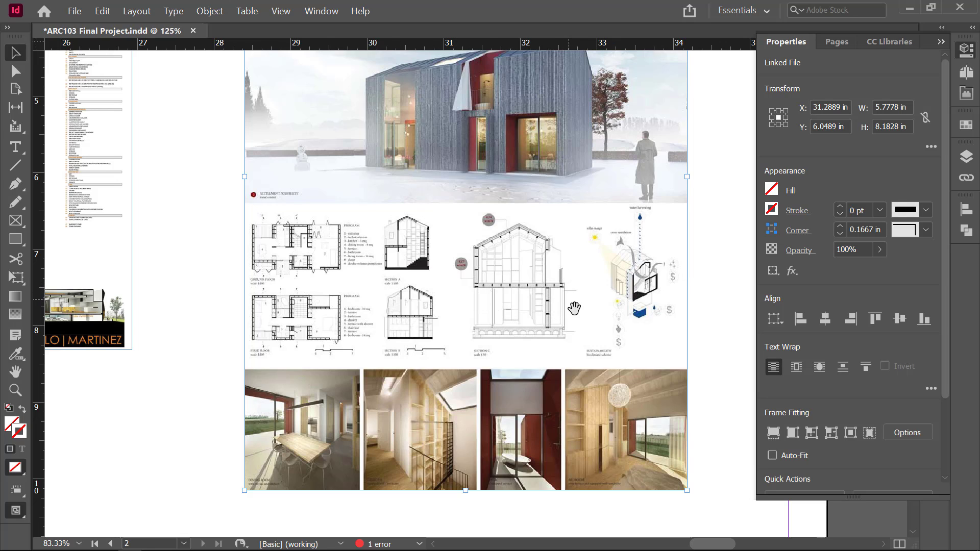
mouse_move(582, 301)
mouse_down()
mouse_move(591, 307)
mouse_move(589, 349)
mouse_move(595, 288)
mouse_up()
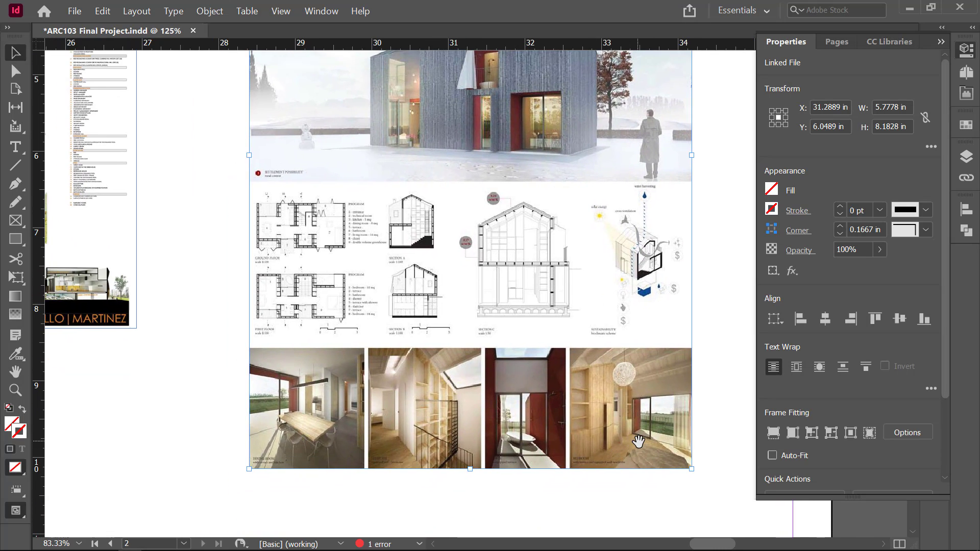
drag(597, 265, 606, 339)
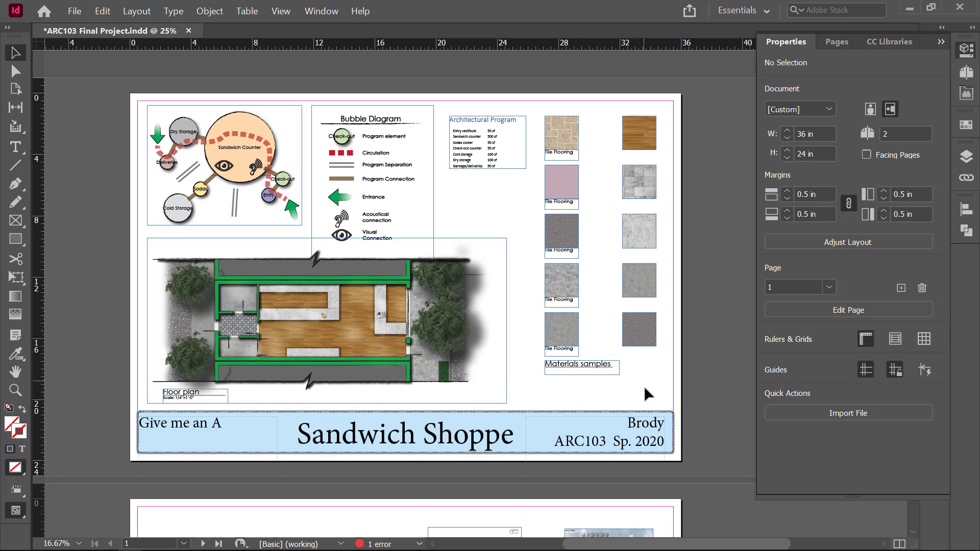
Move all material textures with their captions and the Materials samples heading about 2 in down on page 1
drag(644, 387, 561, 139)
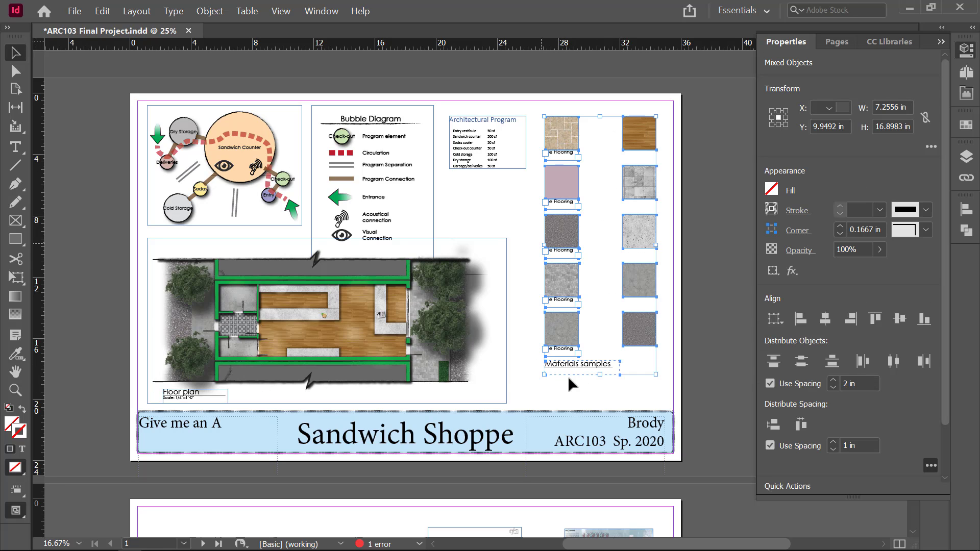
drag(563, 365, 562, 400)
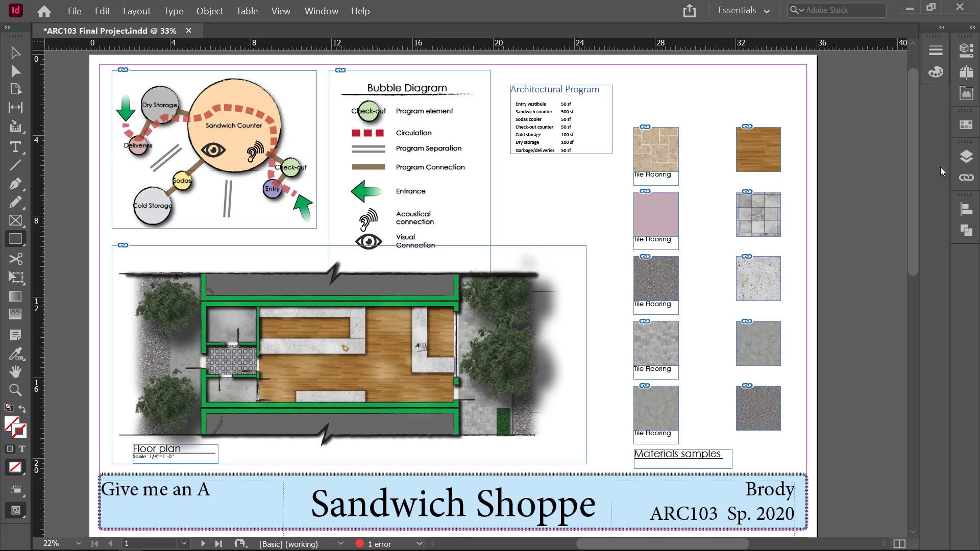
Add a new layer to the document and name it "Sheet graphics"
click(967, 158)
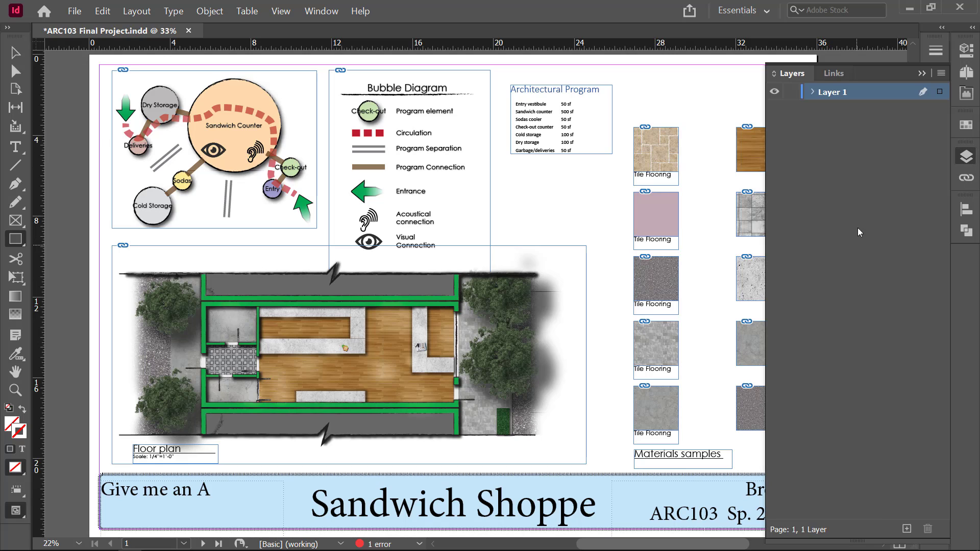
click(906, 531)
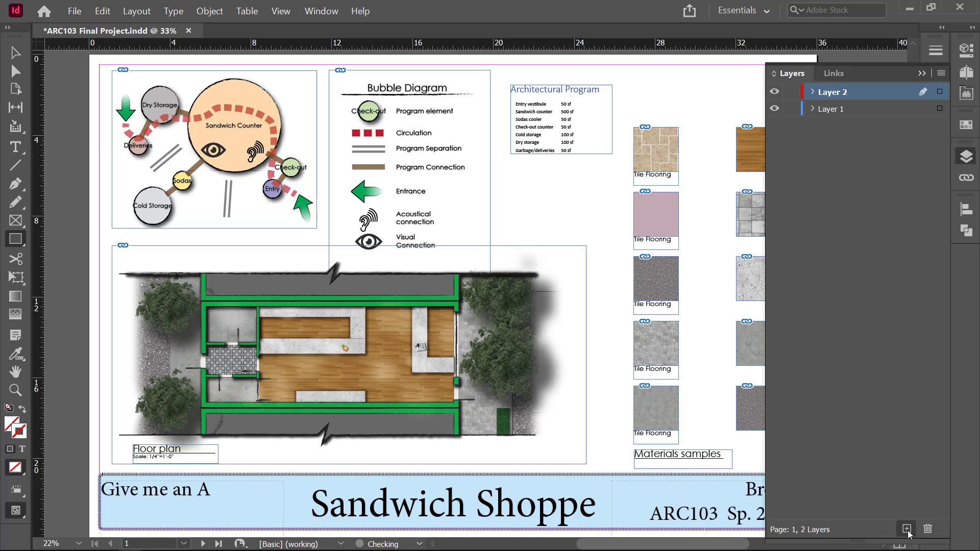
double_click(846, 93)
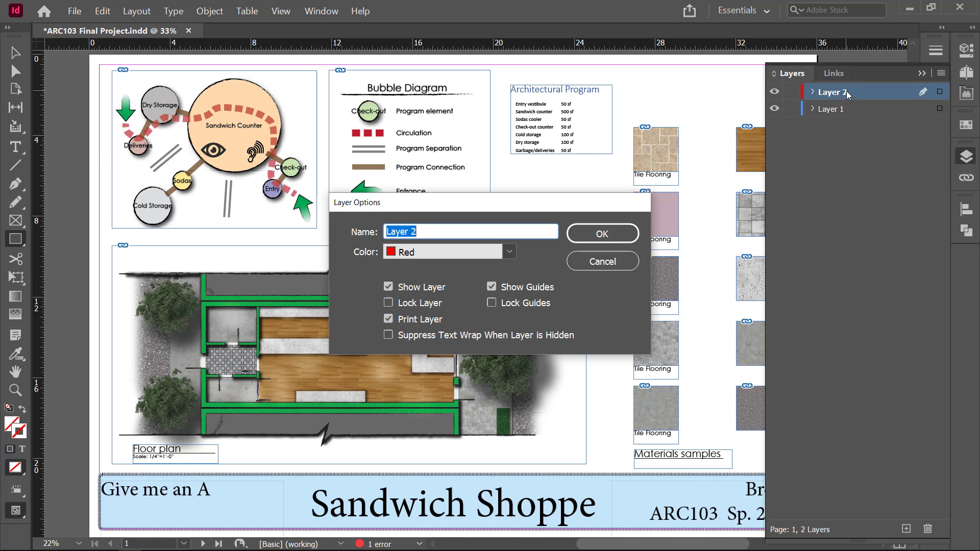
text(Sheet graphics)
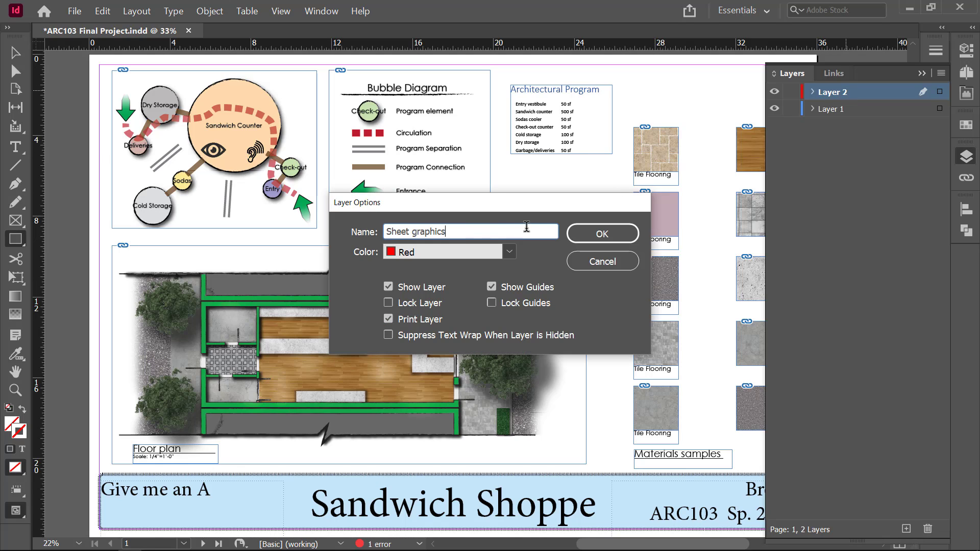
click(580, 234)
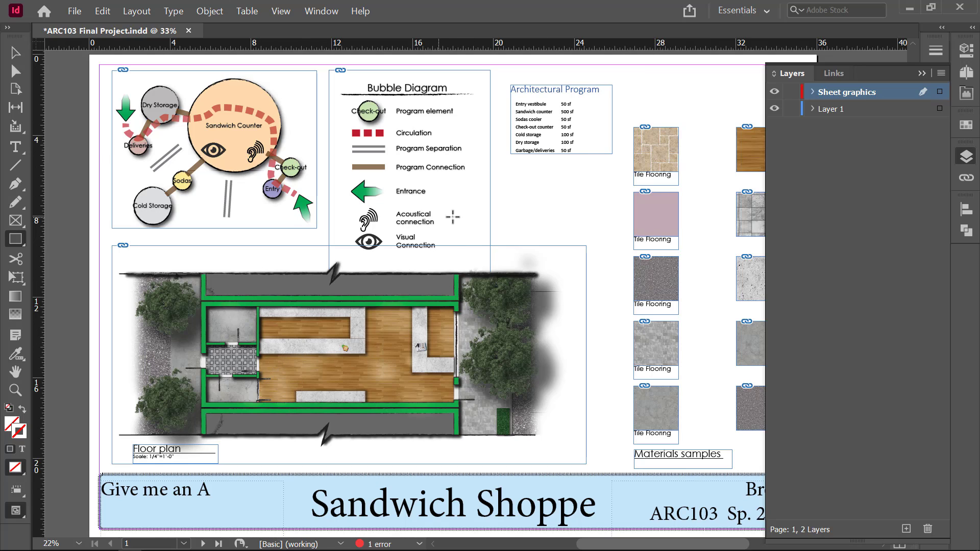
Draw a light gray panel about 9 in wide over the material samples down into the title strip, and move its Sheet graphics layer below Layer 1
drag(578, 204, 522, 203)
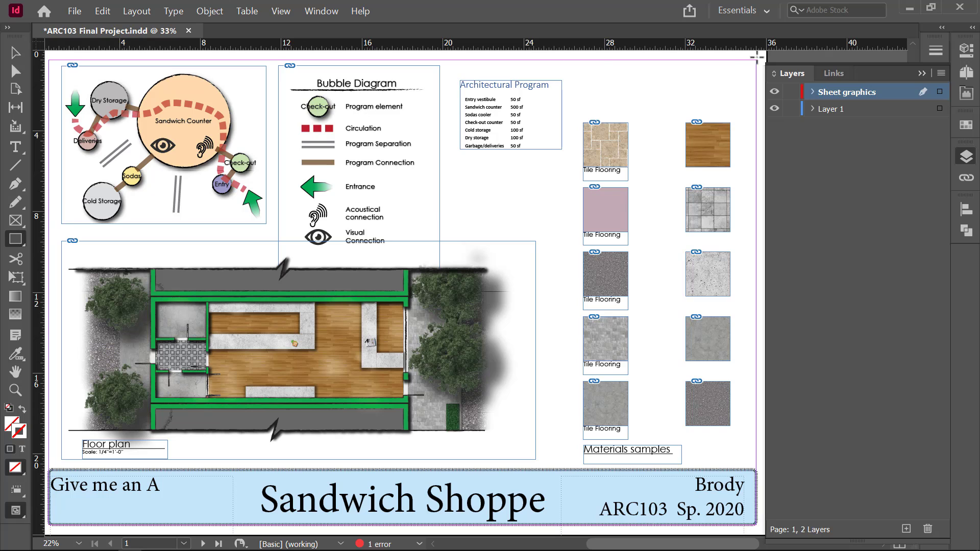
mouse_move(756, 60)
mouse_down()
mouse_move(598, 277)
mouse_move(562, 439)
mouse_move(570, 489)
mouse_up()
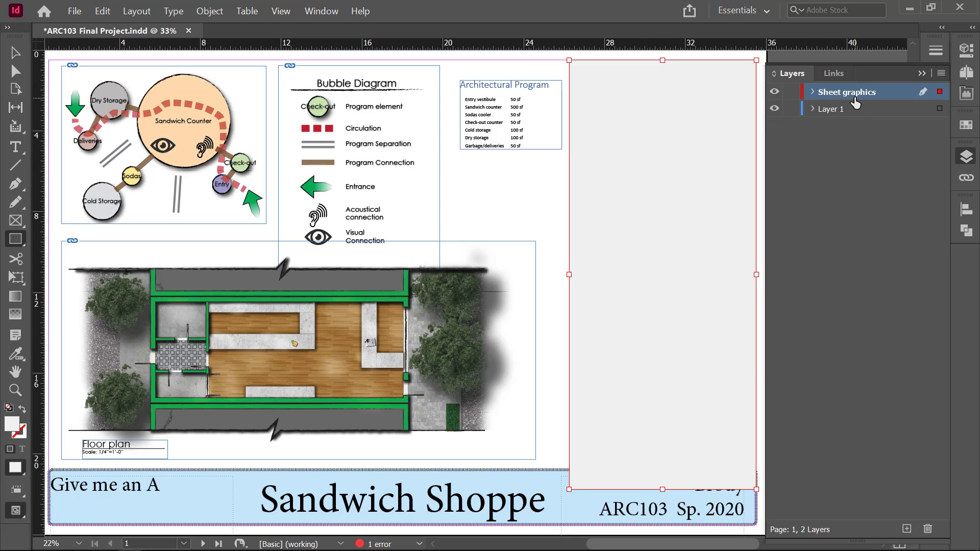
drag(855, 102, 854, 117)
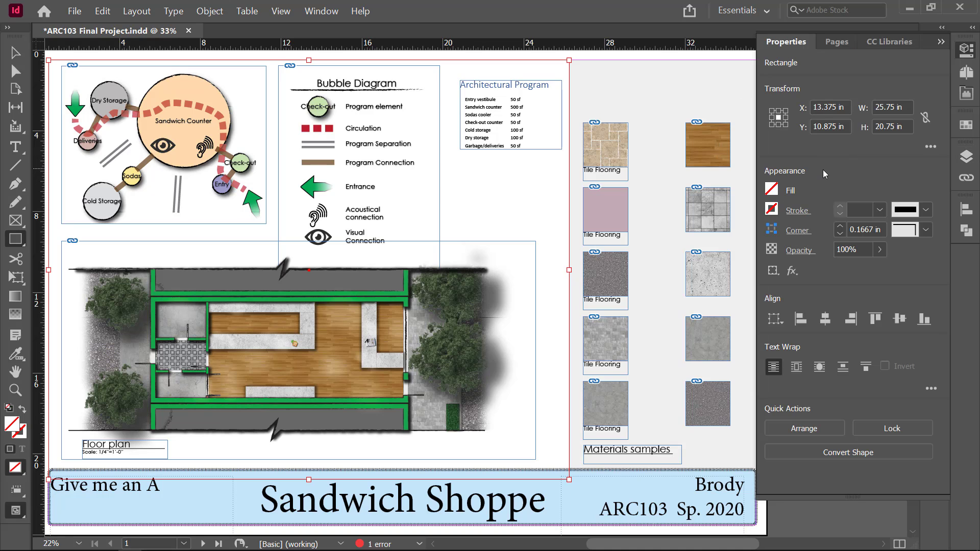
Fill the large rectangle behind the bubble diagram and floor plan with a white-to-black linear gradient angled at 90°, midpoint about 60%
click(771, 191)
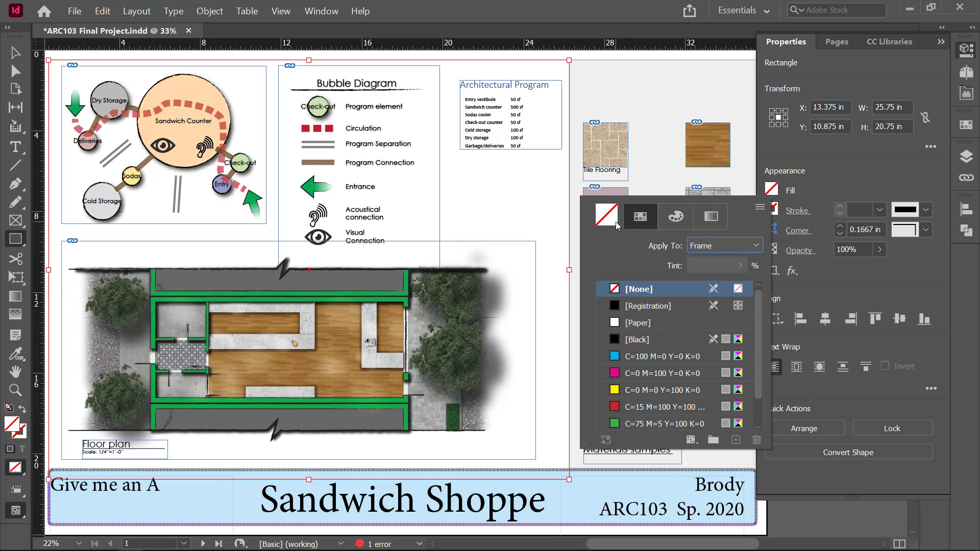
click(713, 219)
click(655, 423)
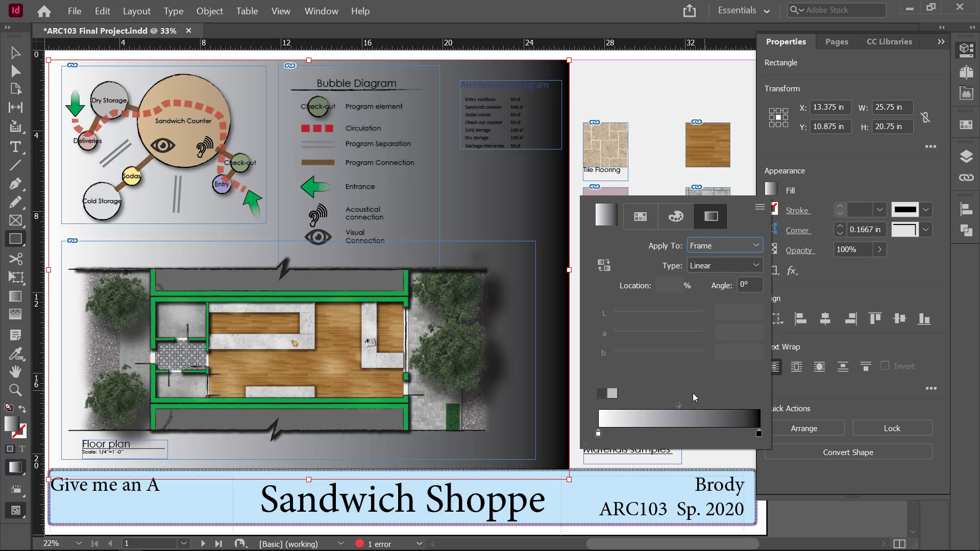
drag(679, 407, 699, 408)
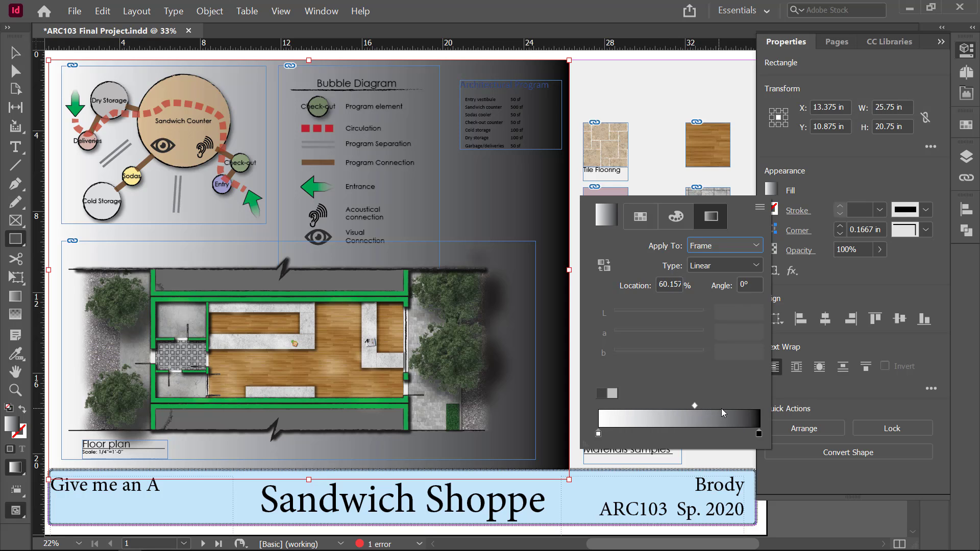
click(758, 434)
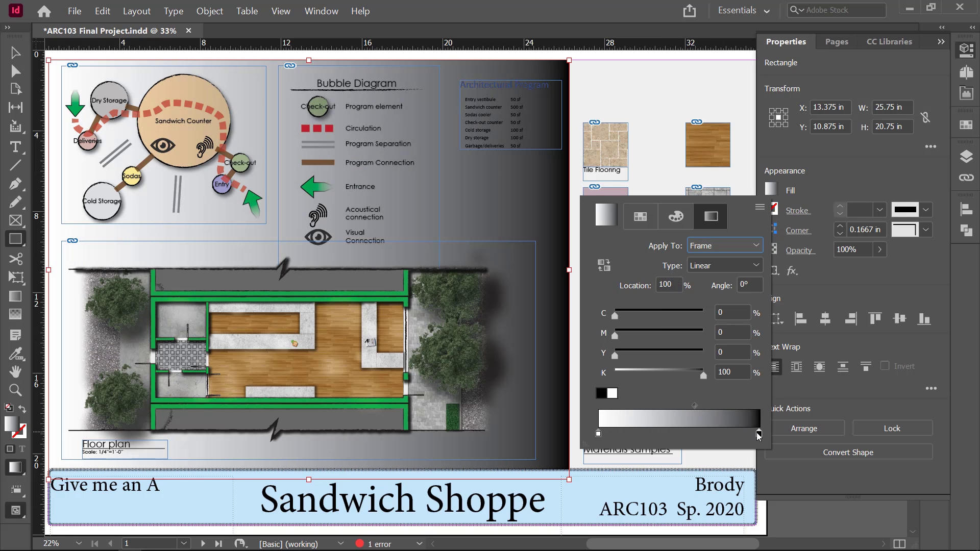
mouse_move(759, 433)
mouse_down()
mouse_move(744, 432)
mouse_move(758, 434)
mouse_up()
click(749, 284)
drag(749, 284, 733, 287)
text(90)
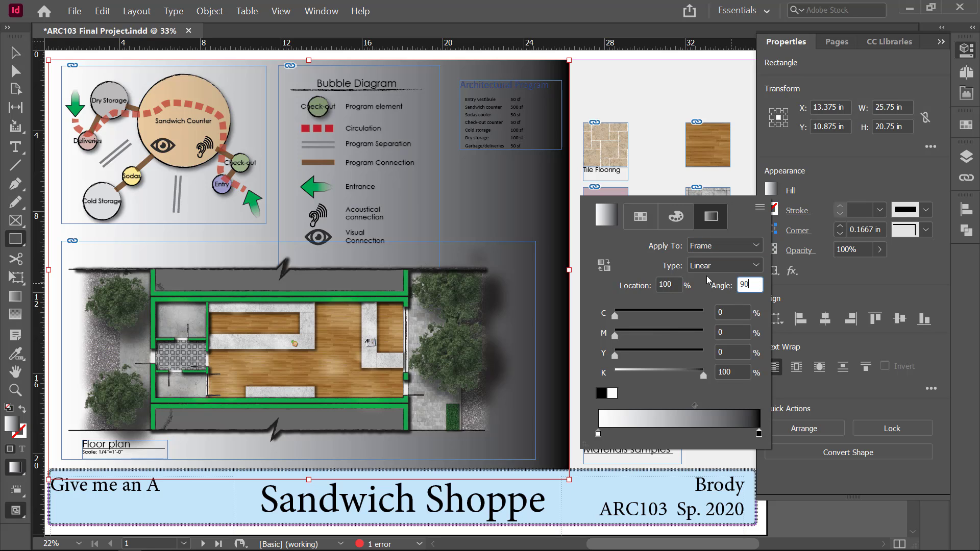
key(Return)
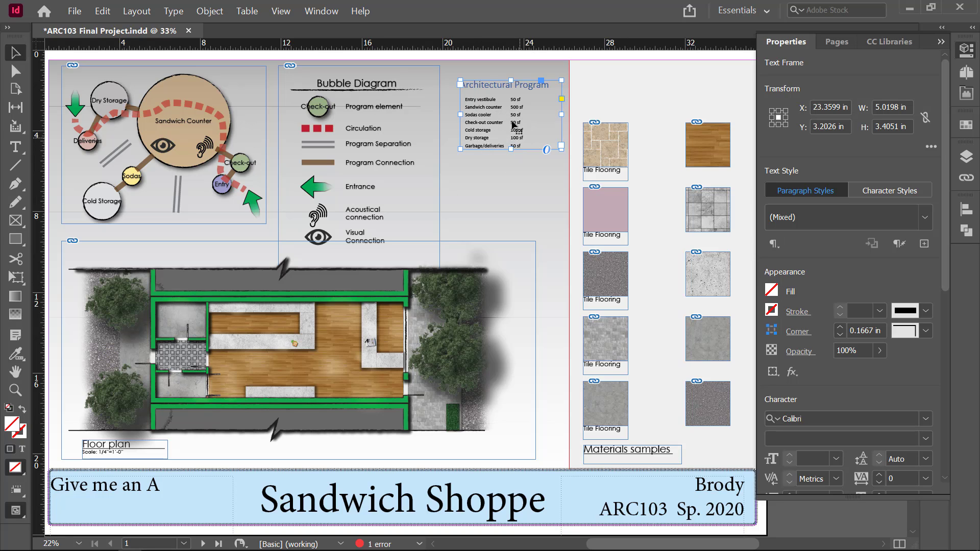
Fill the Architectural Program text frame with the Paper swatch
click(772, 291)
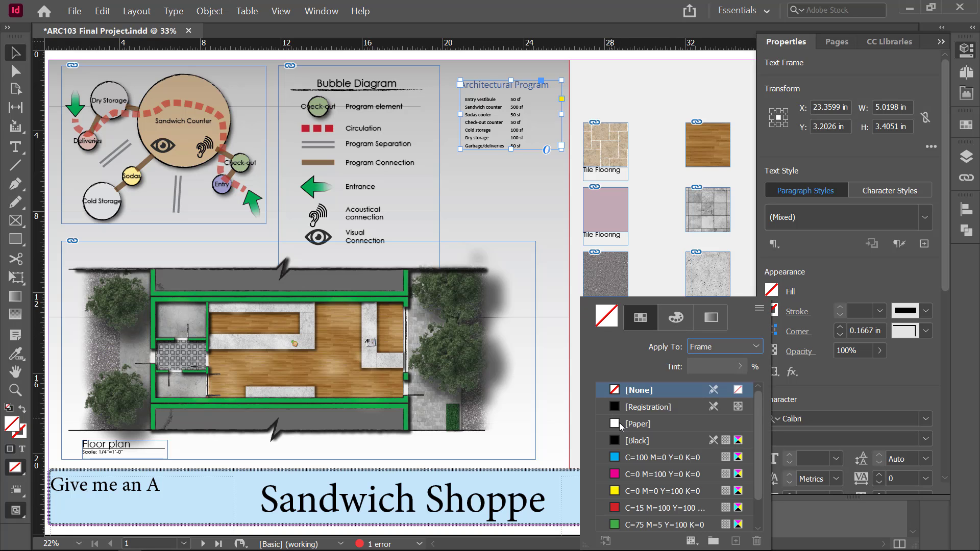
click(620, 423)
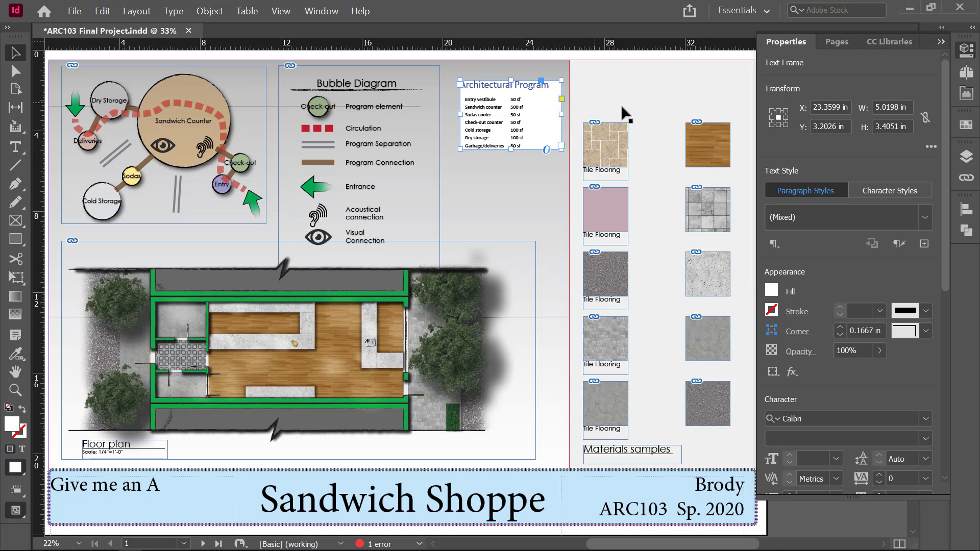
Apply a Multiply drop shadow at 75% opacity, 0.1375 in distance and 135° angle to all ten material textures
click(622, 206)
key(ctrl+equal)
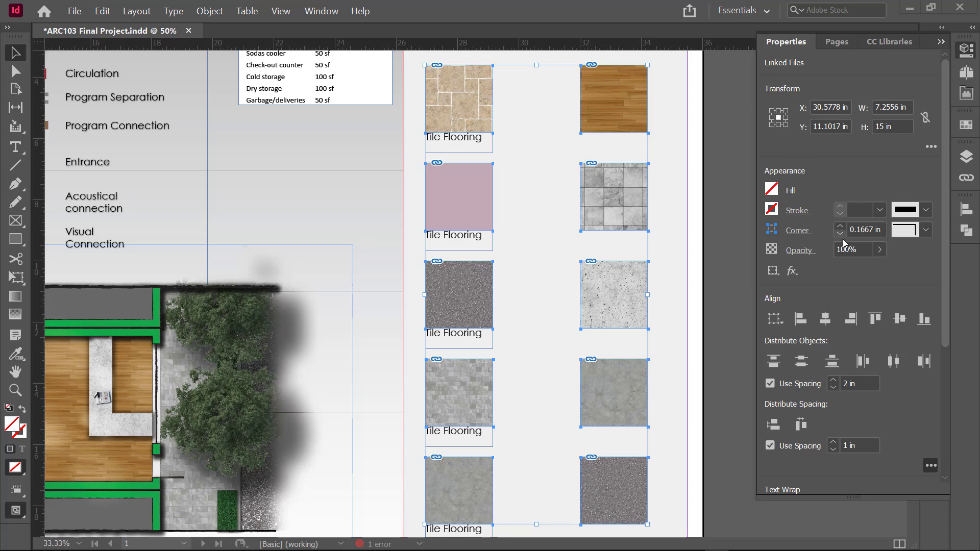
click(792, 273)
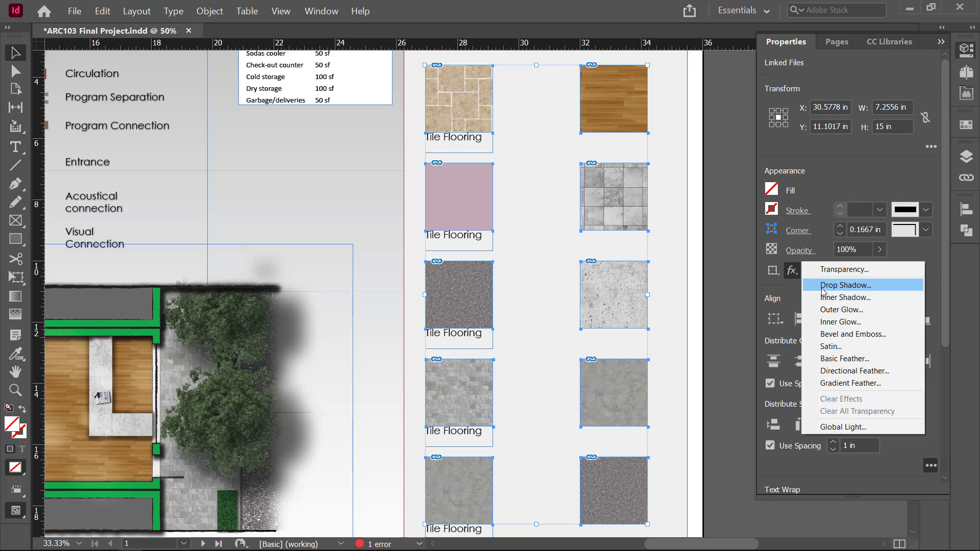
click(847, 286)
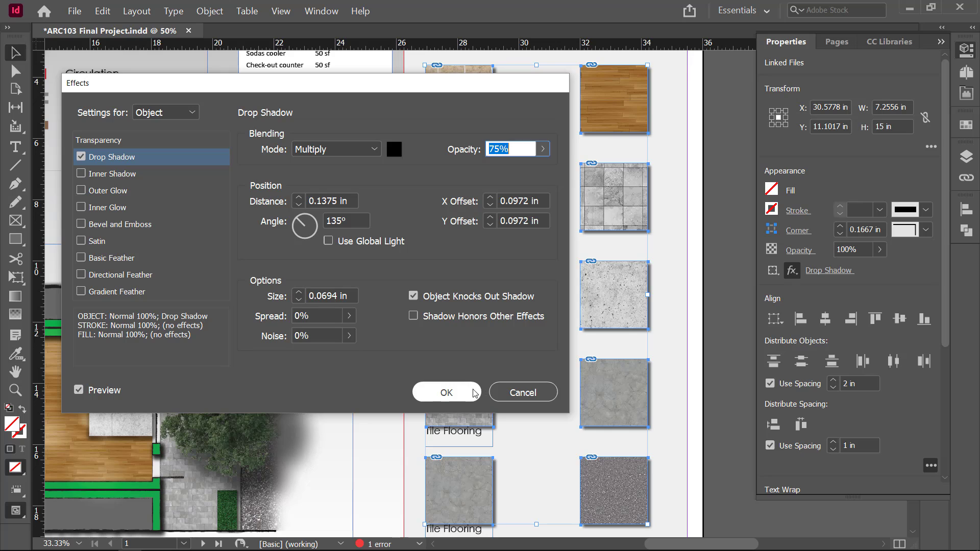
click(451, 390)
click(450, 392)
click(571, 328)
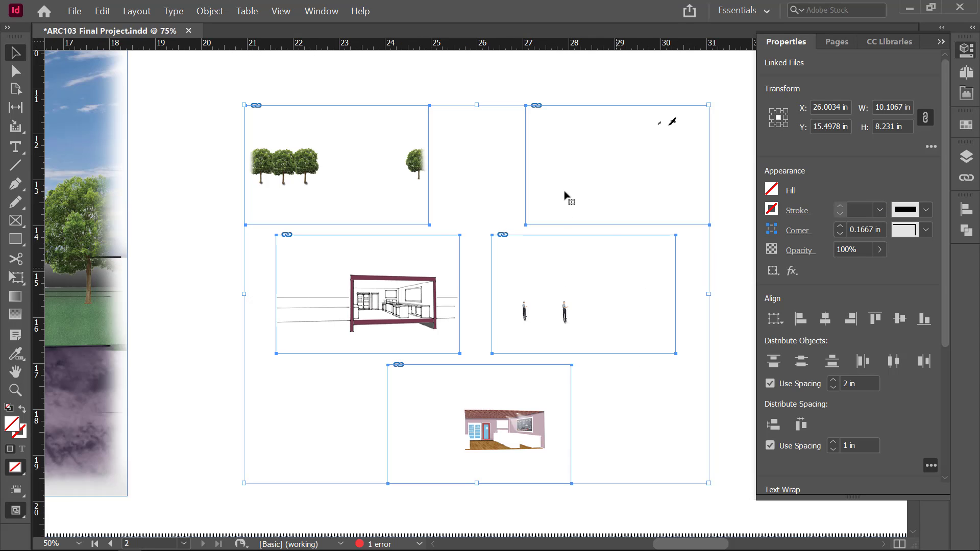
Give the five section-layer image frames on page 2 a 3 pt black stroke in the Thin - Thin style
click(773, 209)
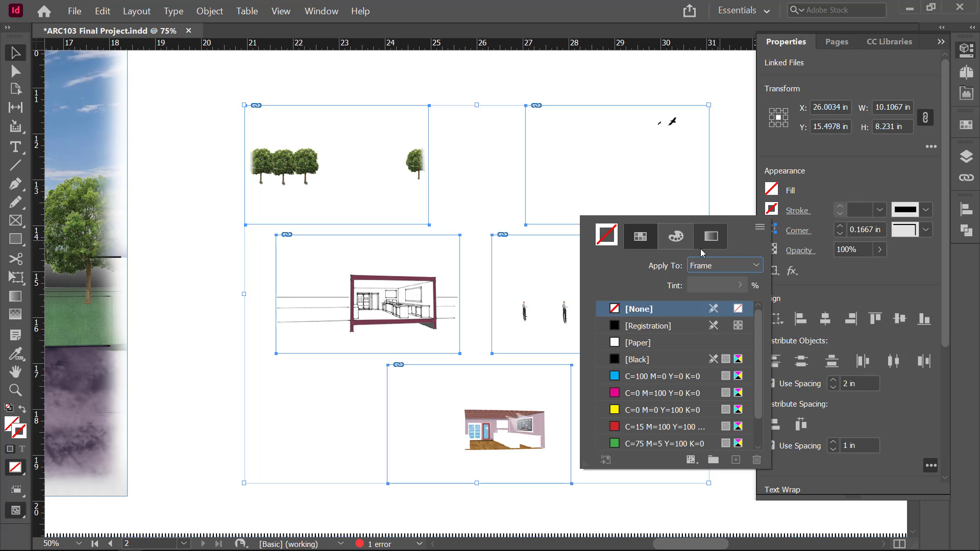
click(636, 360)
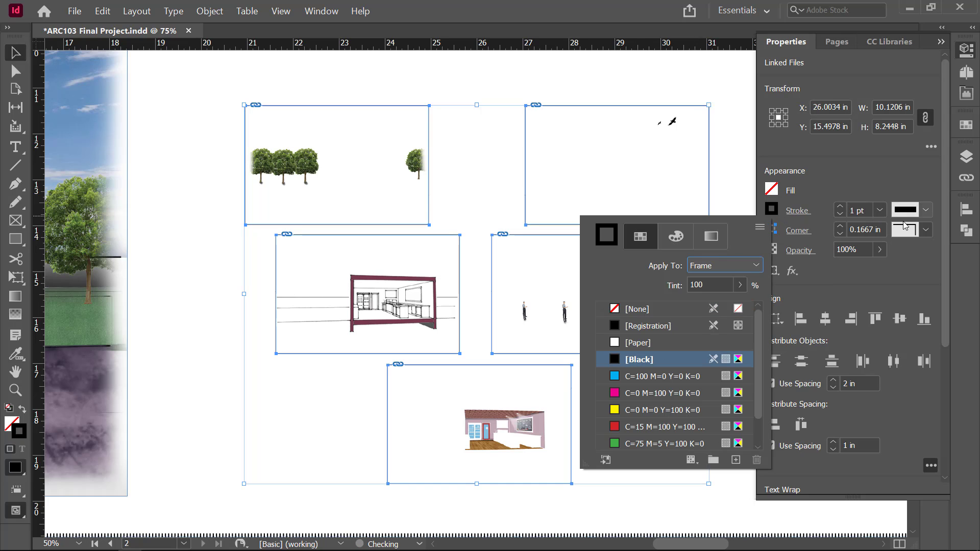
click(879, 211)
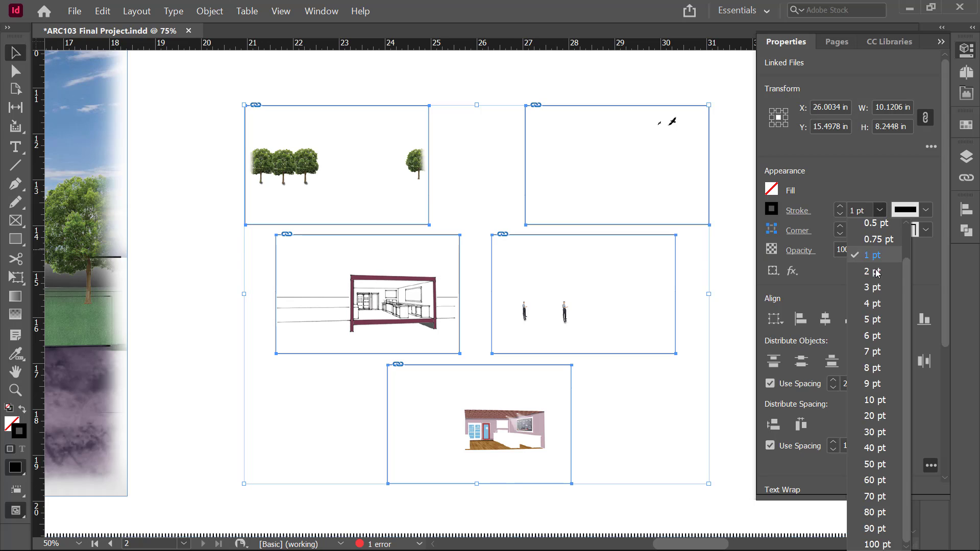
click(871, 288)
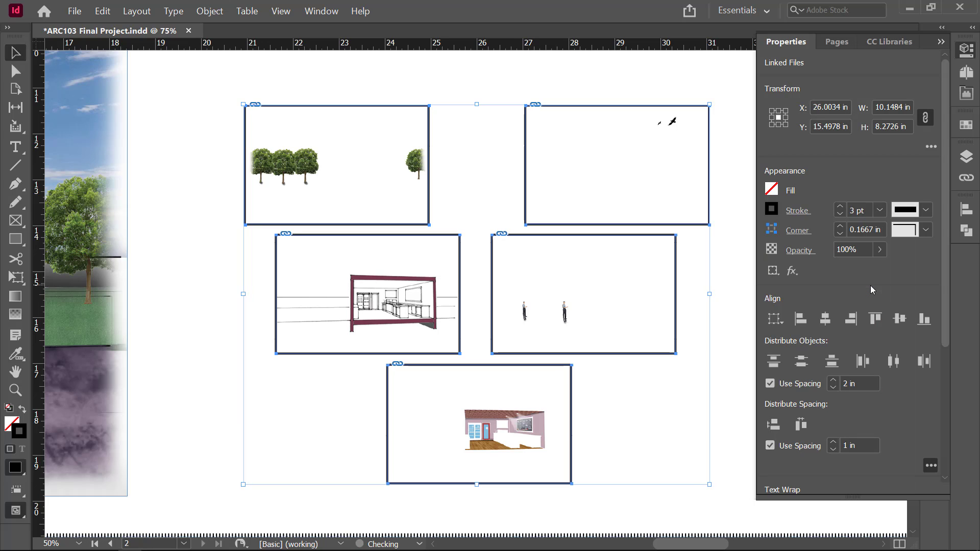
click(926, 210)
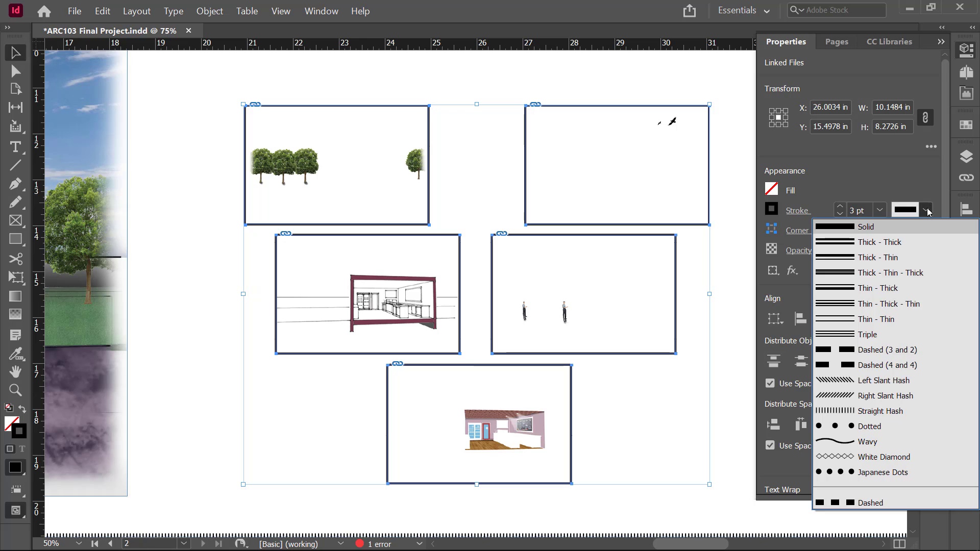
click(870, 319)
key(ctrl+shift+a)
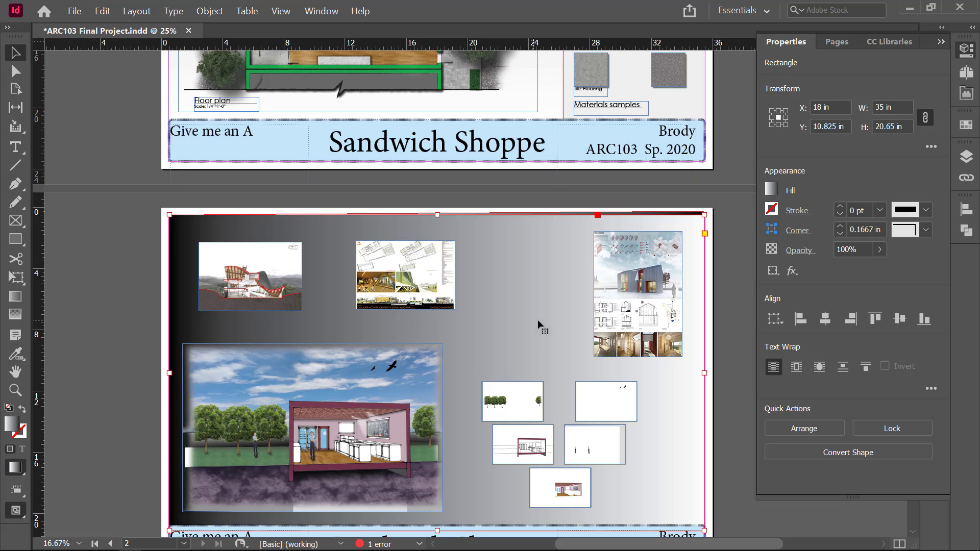
Send the 35 x 20.65 in gradient rectangle on page 2 to the back and deselect it
right_click(547, 291)
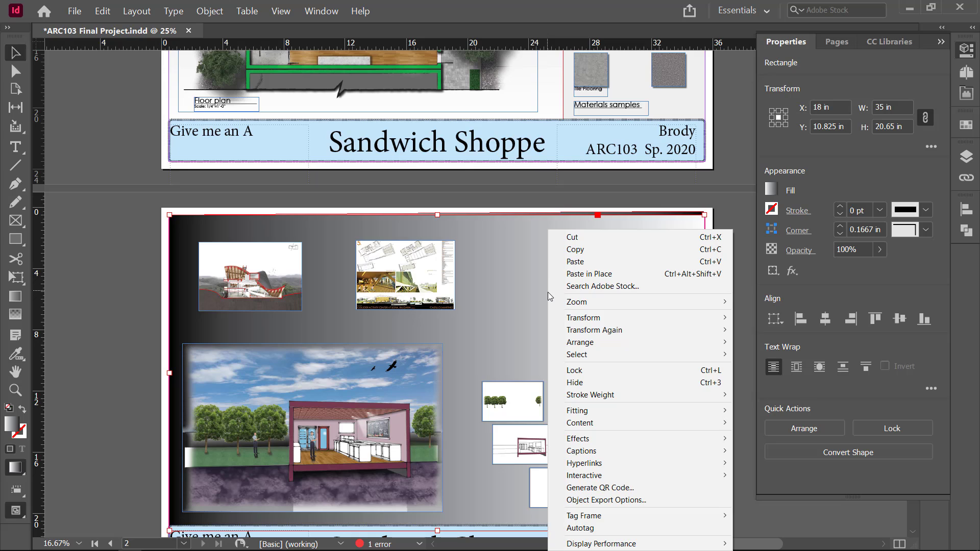
click(481, 444)
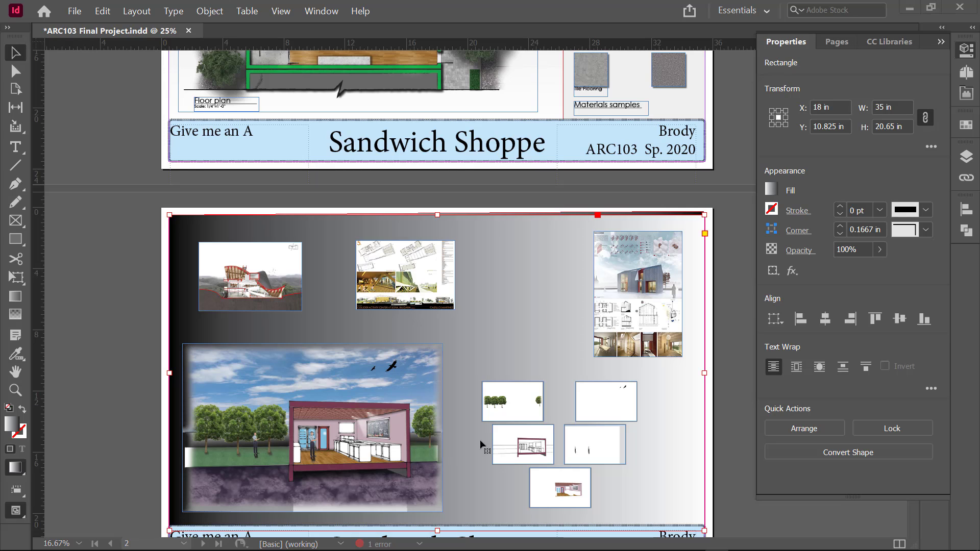
right_click(496, 322)
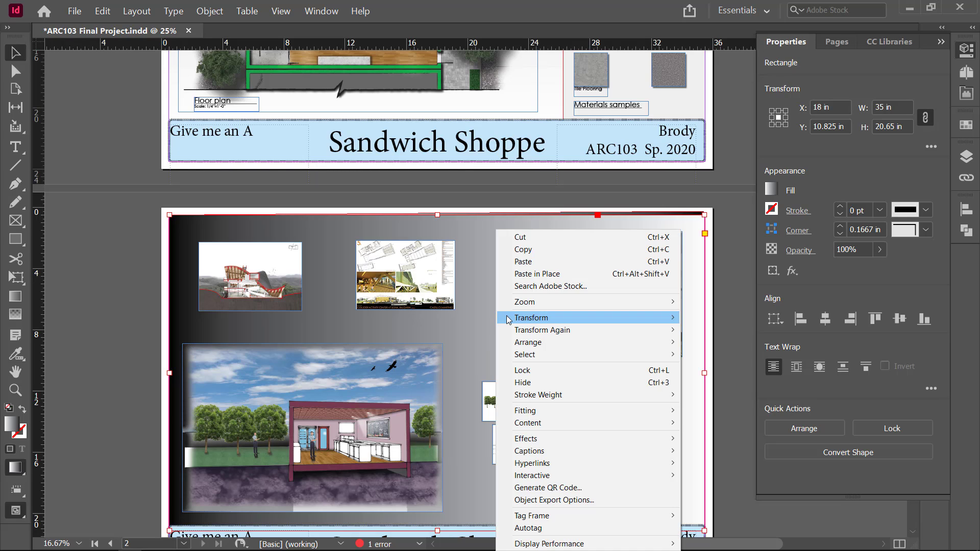
mouse_move(513, 319)
mouse_move(527, 346)
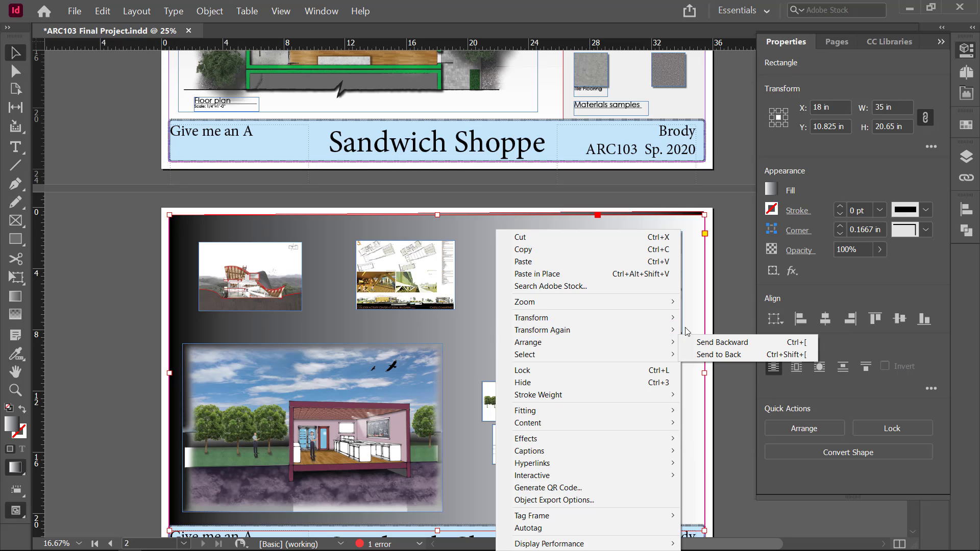
click(711, 356)
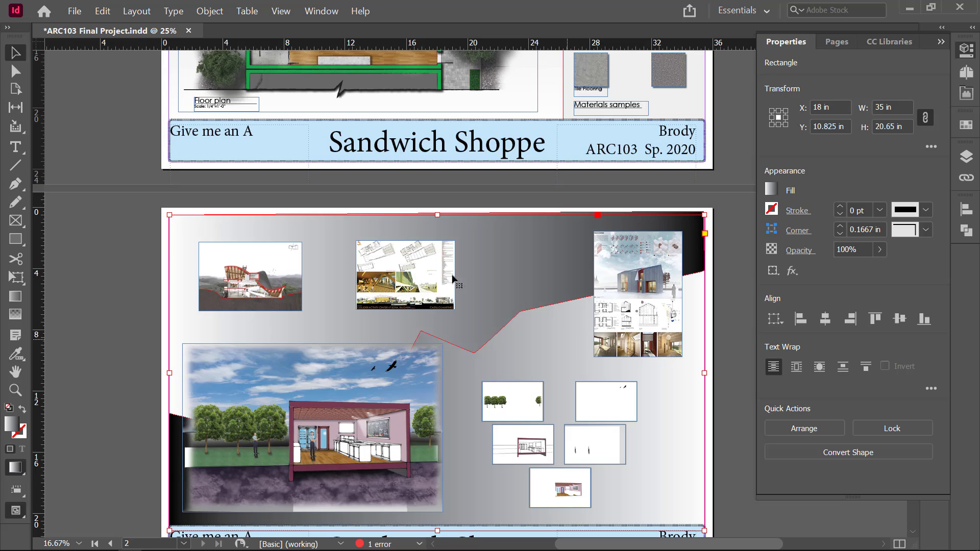
click(165, 267)
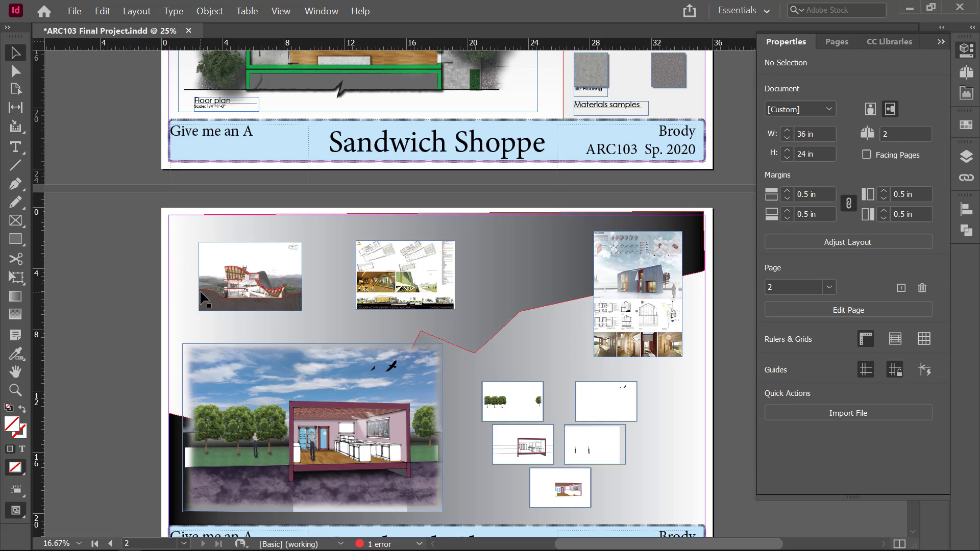
scroll(345, 306, up, 5)
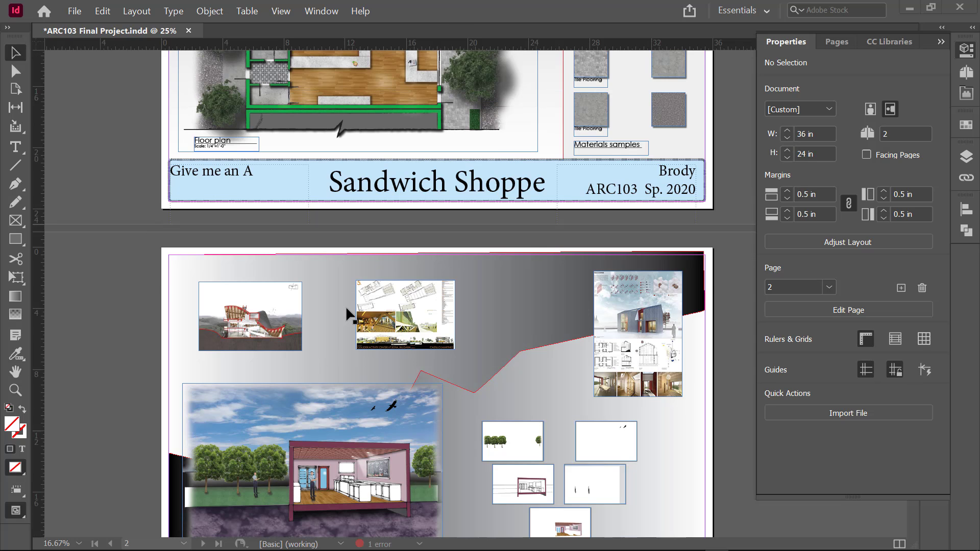
scroll(354, 296, down, 2)
scroll(356, 300, up, 4)
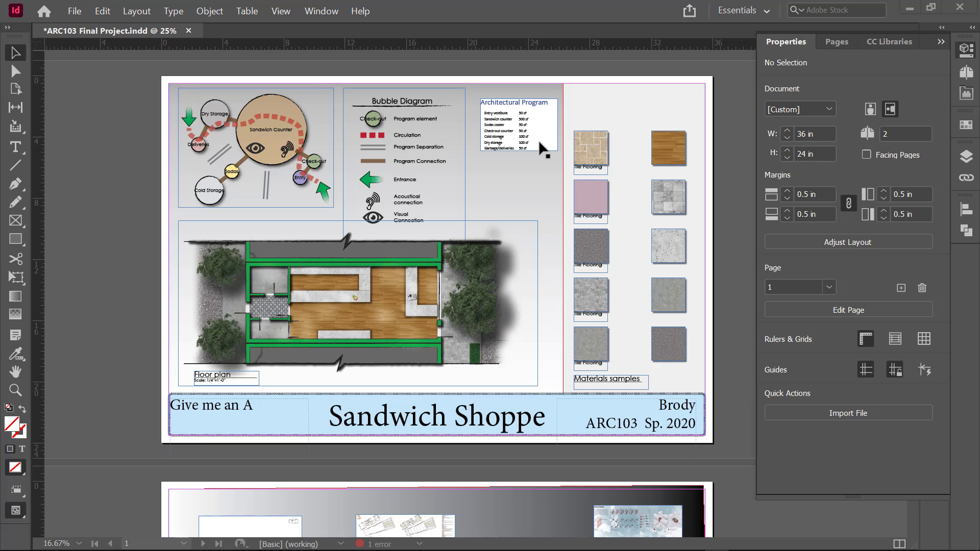
Start an Adobe PDF (Print) export of the document as Final boards.pdf in the ARC103 Final boards folder
click(75, 13)
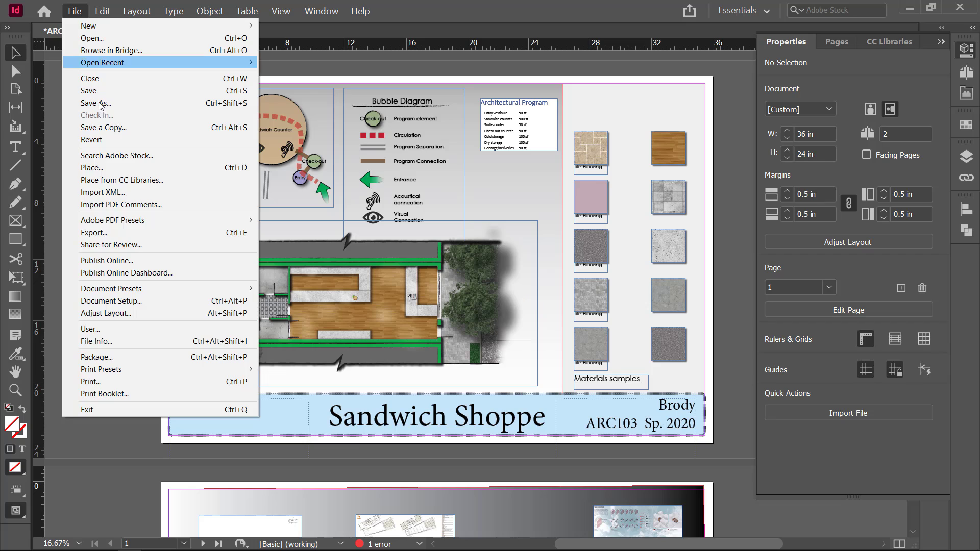
click(126, 233)
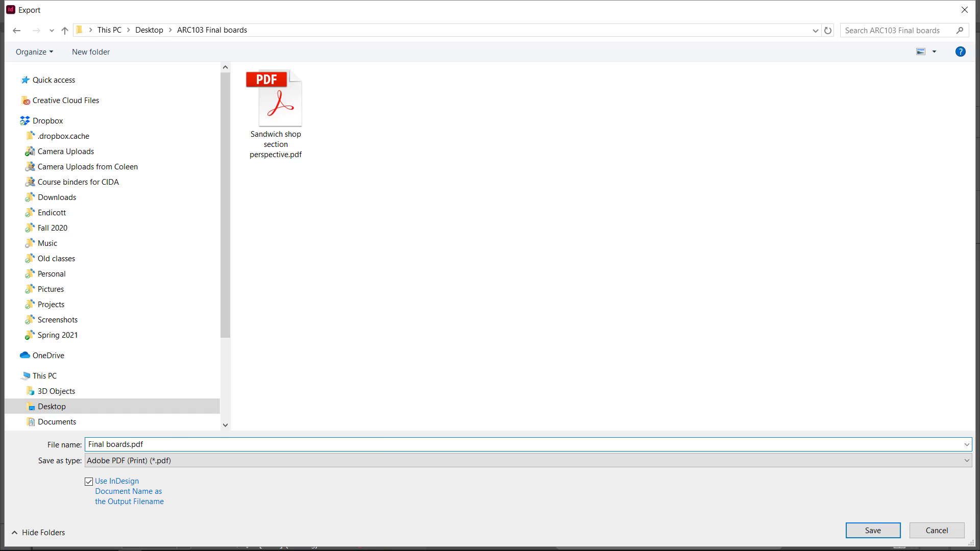
click(130, 445)
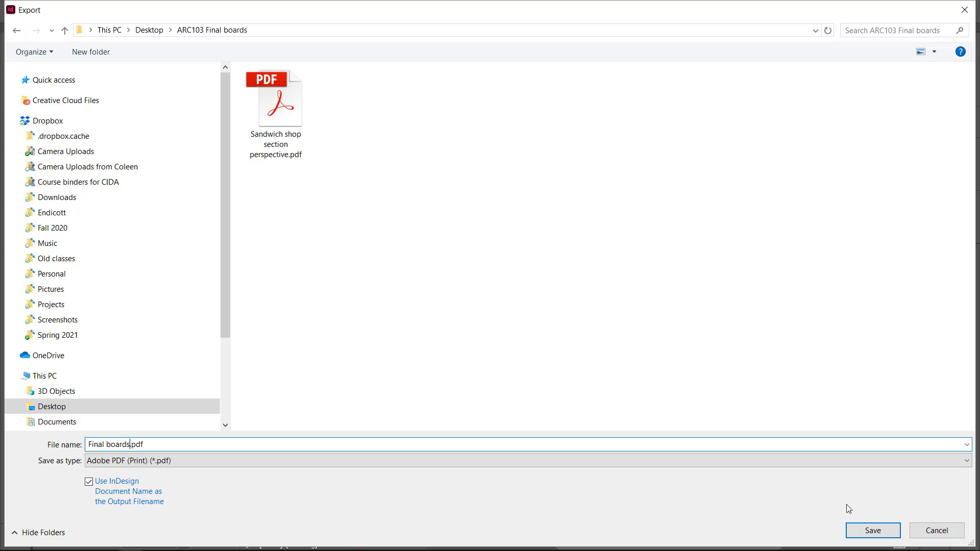
click(871, 529)
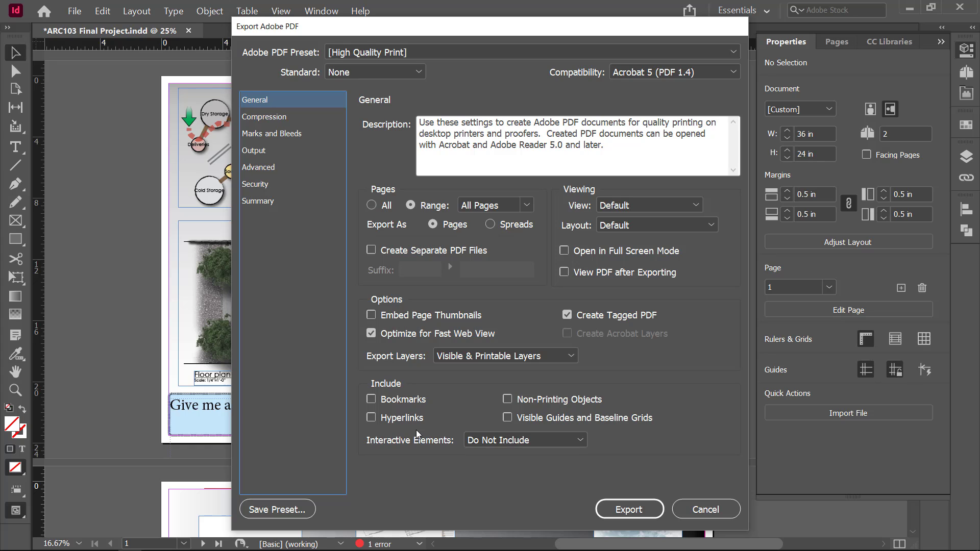
Choose the High Quality Print preset, check its compression settings, and export the PDF, accepting the missing or modified links
click(733, 53)
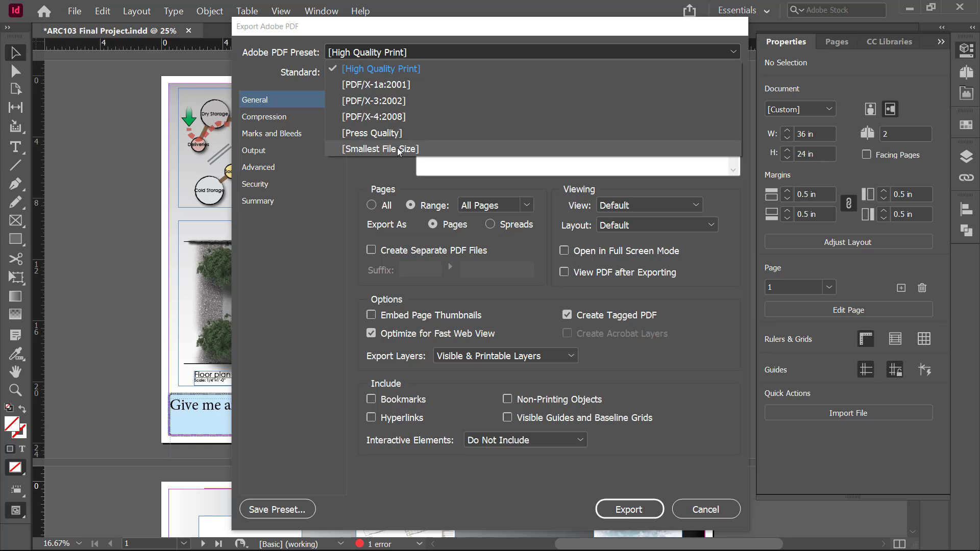
click(407, 72)
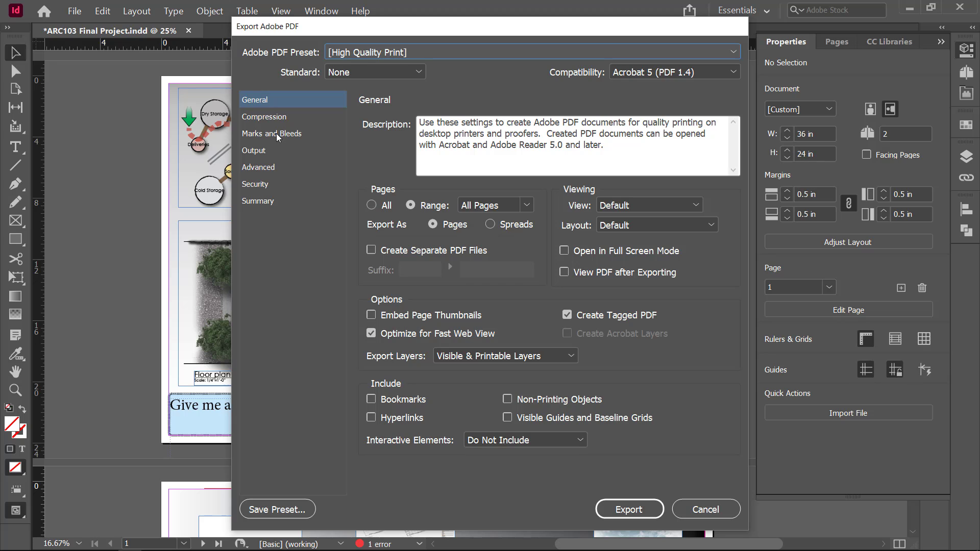
click(267, 119)
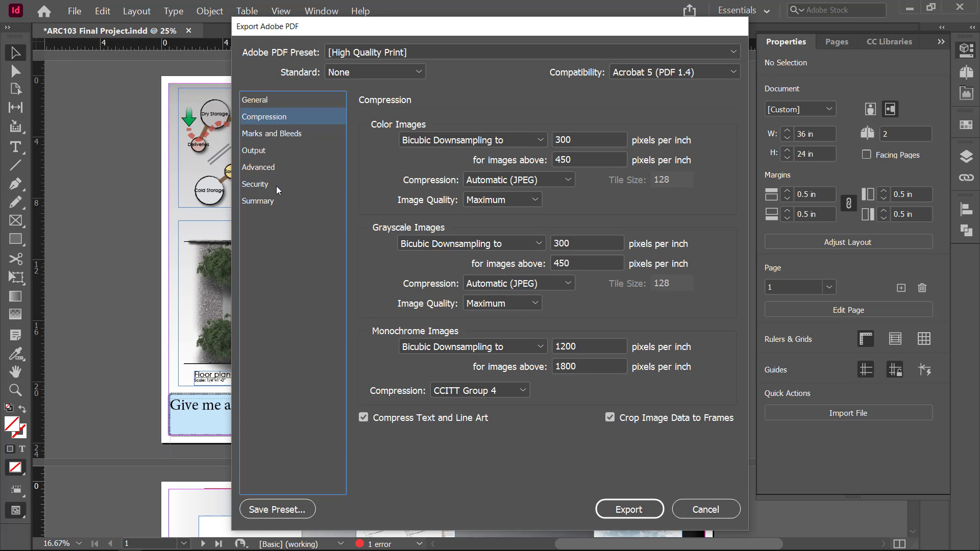
click(631, 510)
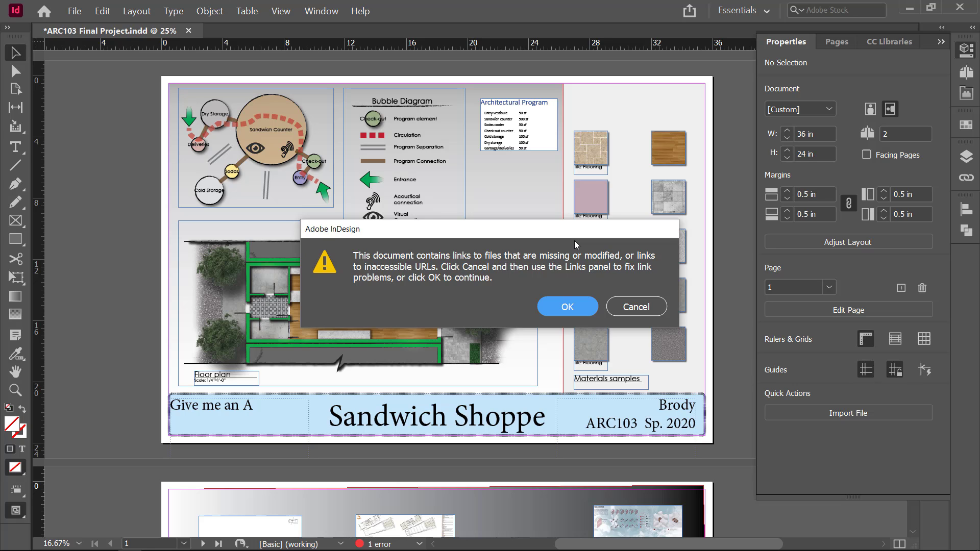
key(Return)
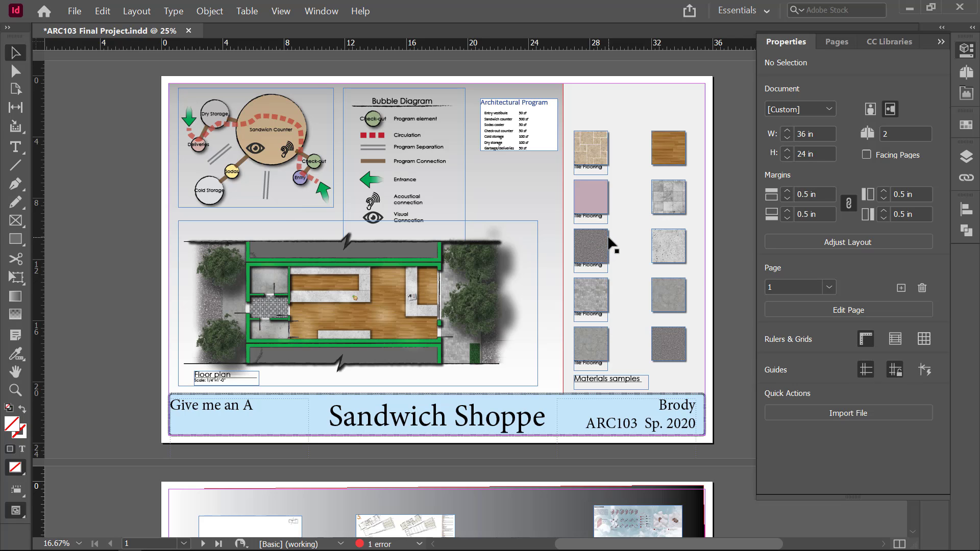